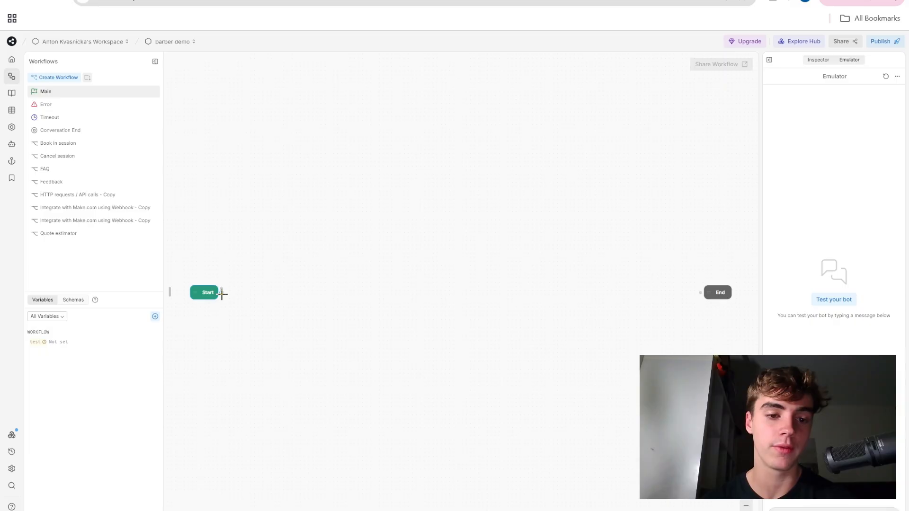
Step: Add a standard node connected to the Start node and open the list of cards for it
left_click_drag(221, 294, 274, 278)
left_click(309, 290)
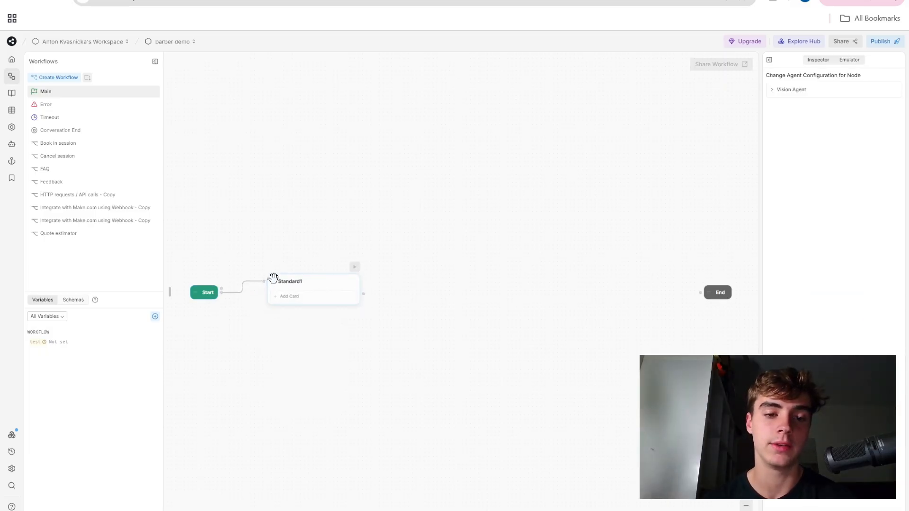
left_click(296, 301)
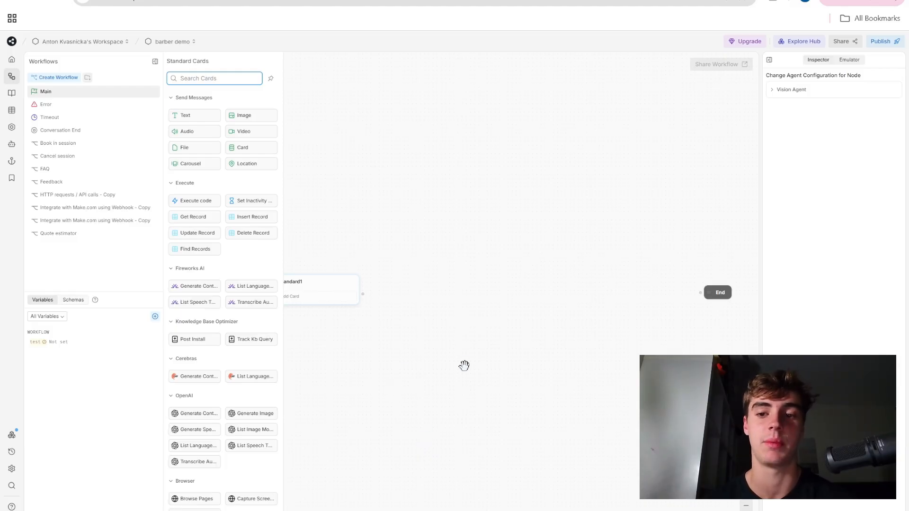
left_click(396, 360)
left_click(299, 300)
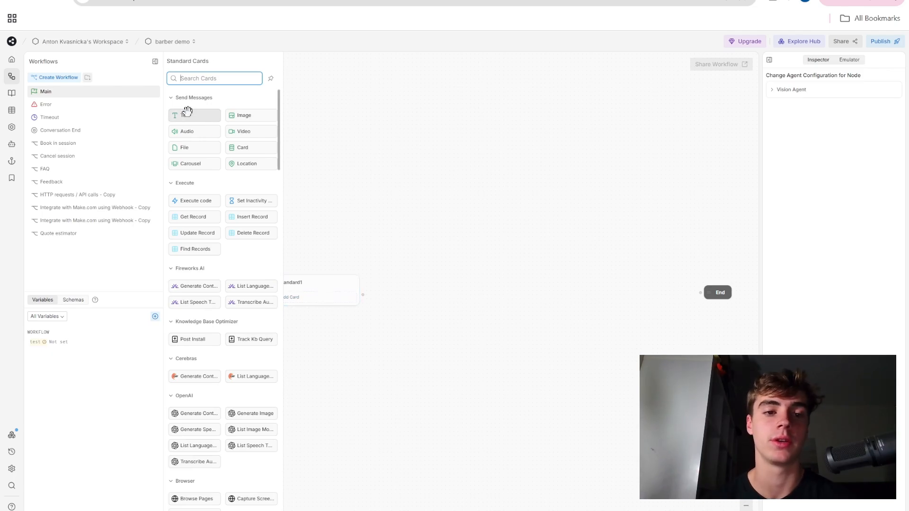
Step: Place a Text card inside the Standard1 node and delete the extra empty standard node
left_click_drag(187, 114, 322, 334)
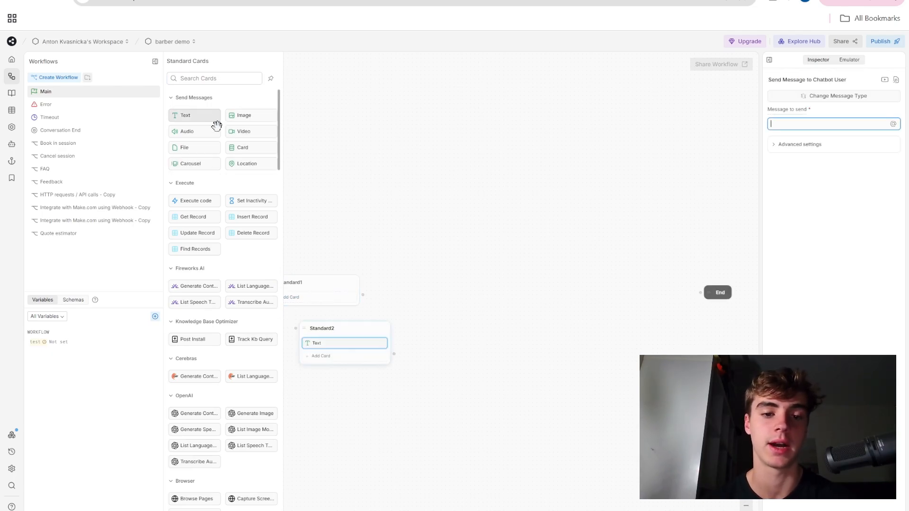
left_click_drag(315, 344, 318, 300)
right_click(331, 332)
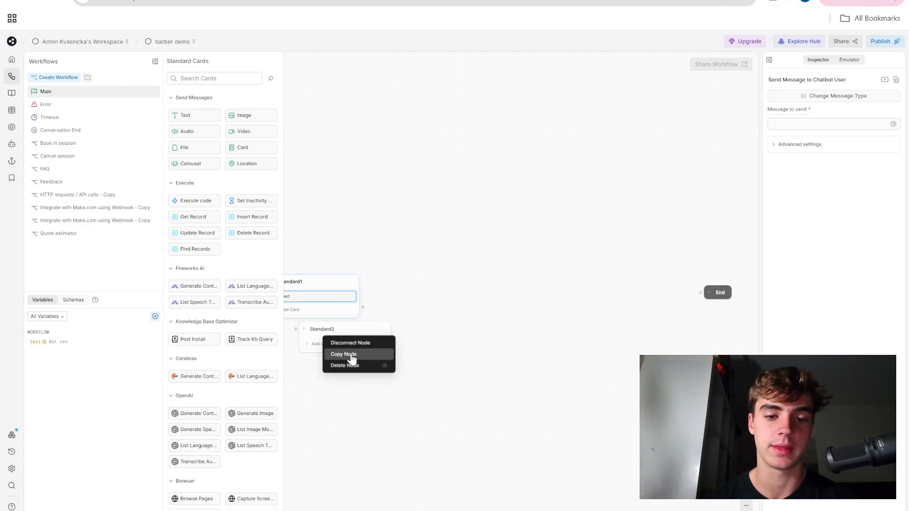
left_click(351, 362)
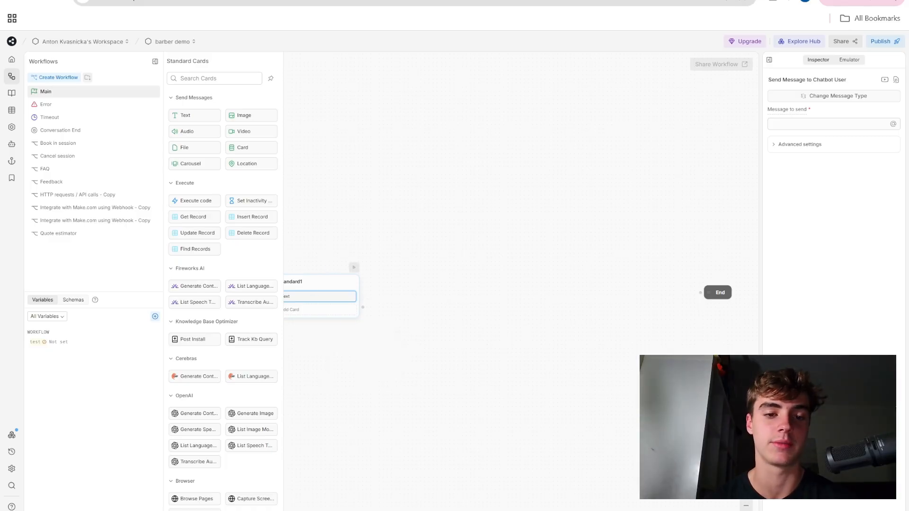
Step: Move the Standard1 node out from behind the card list
left_click(318, 284)
left_click_drag(331, 286, 367, 270)
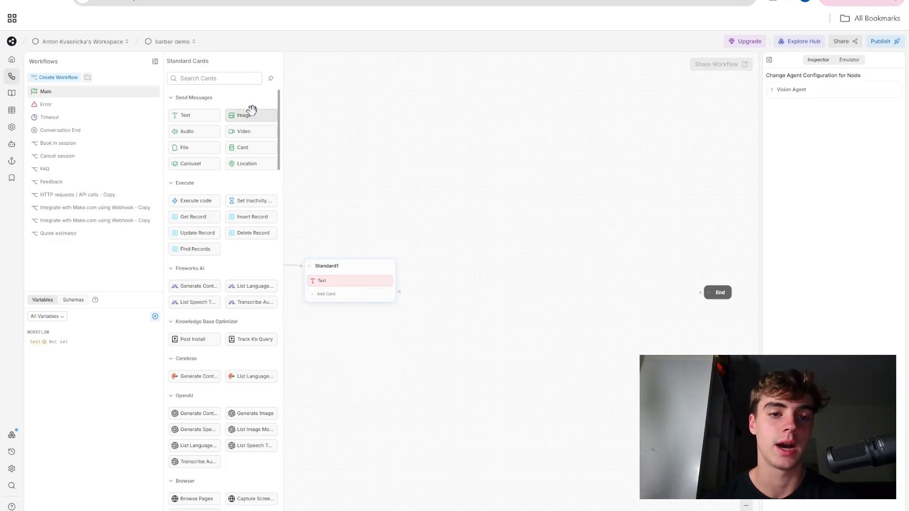
Step: Add an Image card below the Text card in Standard1, and try linking another standard node after it before deleting that node
left_click_drag(250, 115, 337, 292)
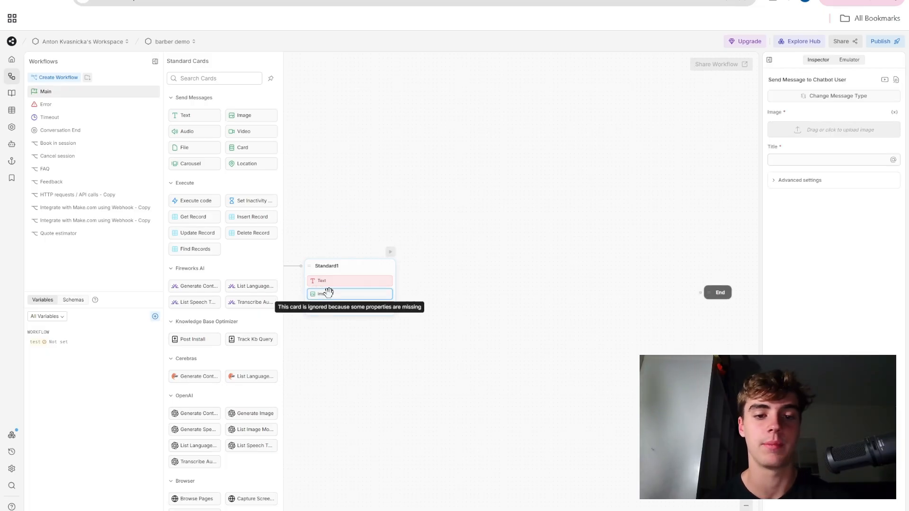
left_click_drag(399, 305, 435, 287)
left_click(455, 295)
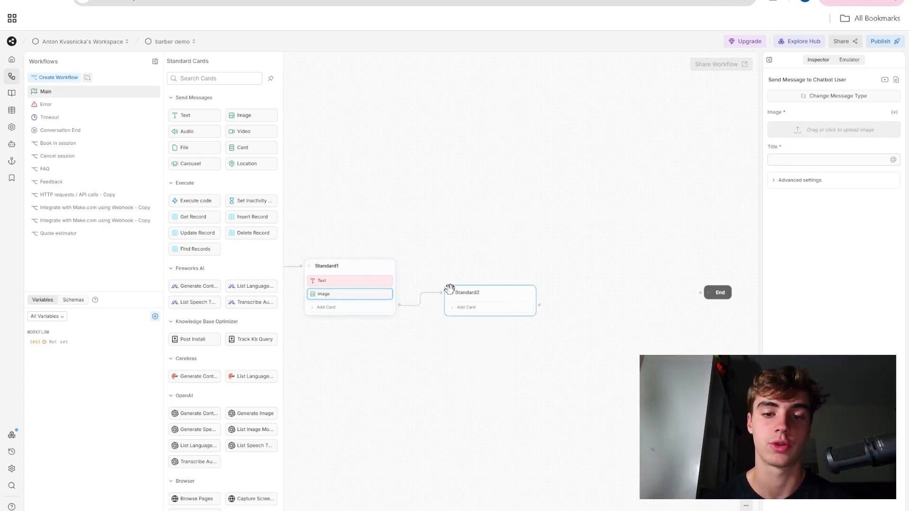
right_click(450, 292)
left_click(474, 321)
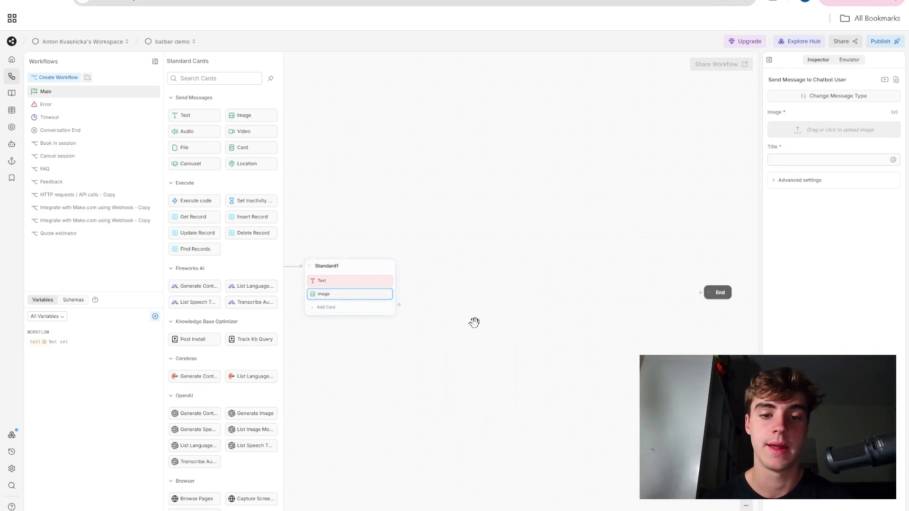
Step: Delete the Image card and the Text card from the Standard1 node
right_click(358, 295)
left_click(382, 315)
right_click(351, 282)
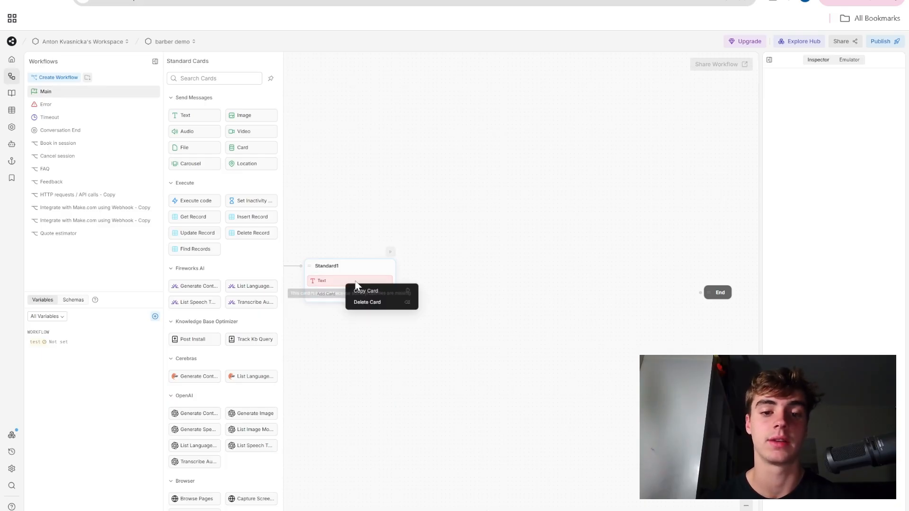
left_click(370, 306)
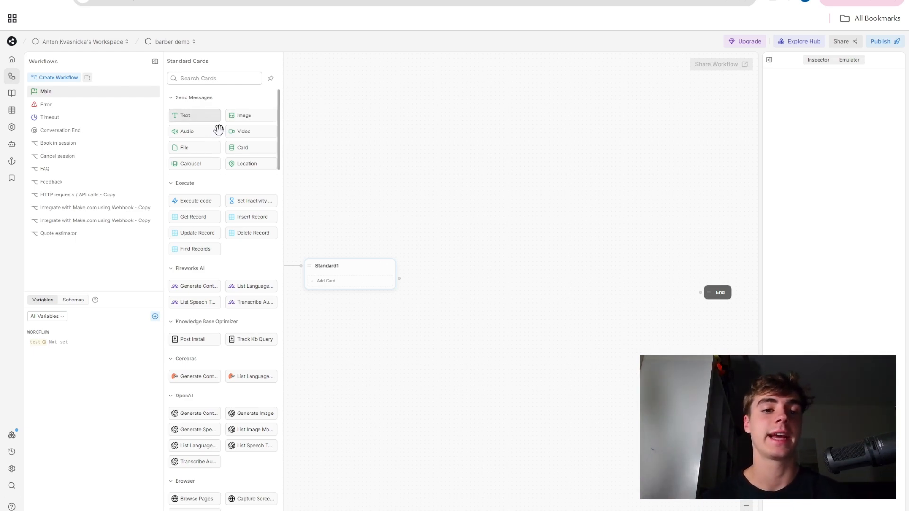
Step: Add a Text card to the empty Standard1 node and narrow the workflows sidebar
left_click_drag(218, 121, 337, 282)
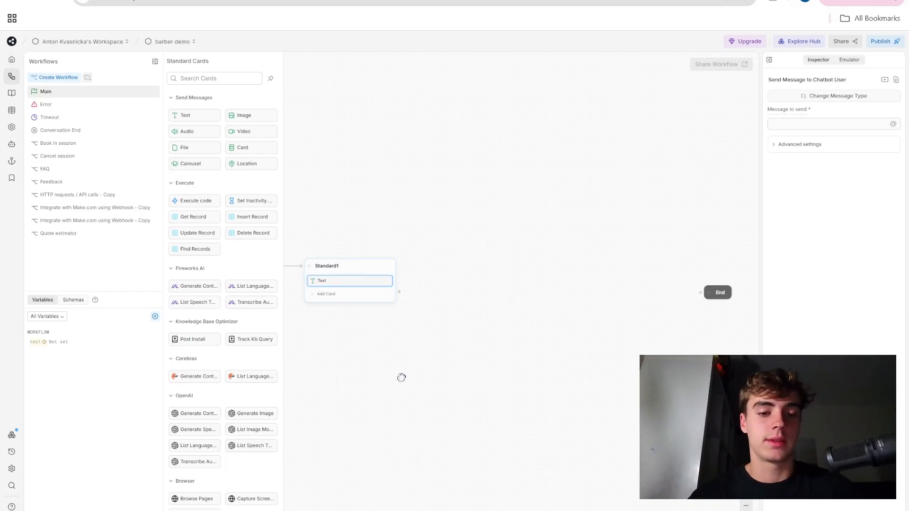
left_click_drag(402, 378, 453, 365)
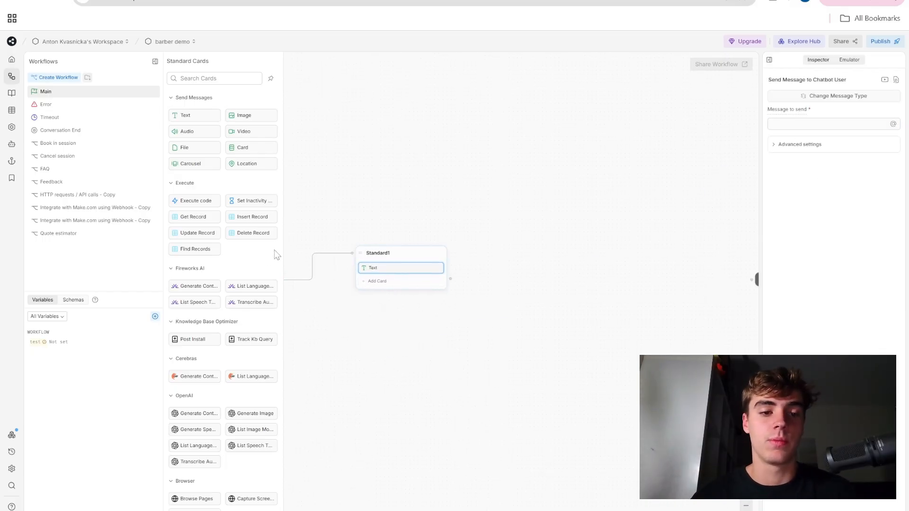
left_click_drag(163, 242, 94, 235)
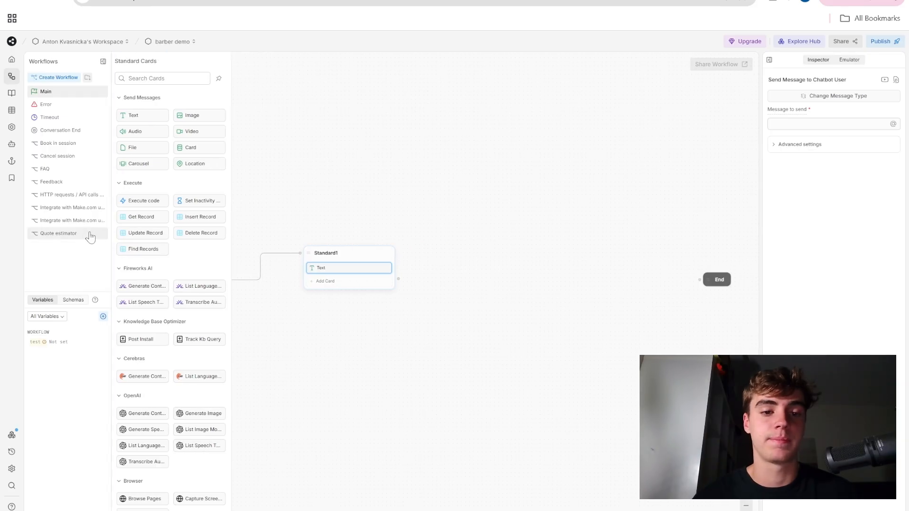
left_click_drag(415, 361, 504, 321)
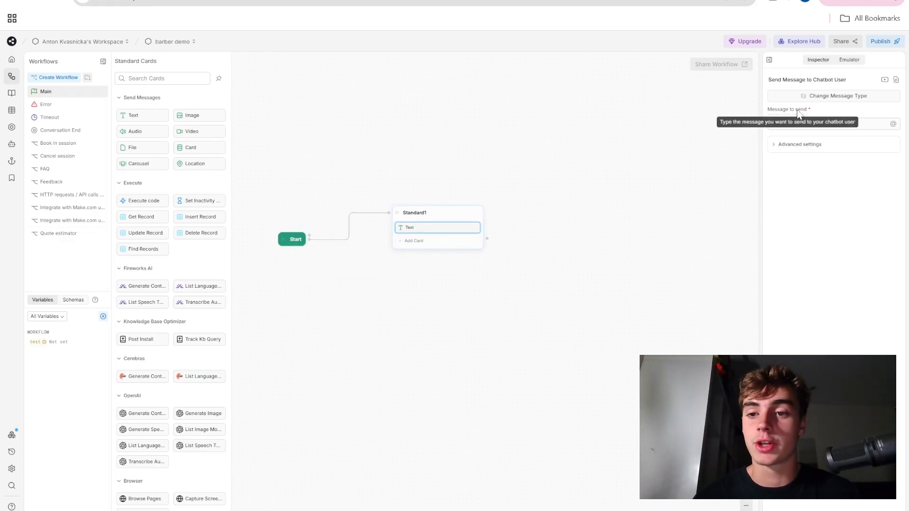
Step: Enter "Hey, welcome back to" as the Text card's message and clear it again
left_click(829, 125)
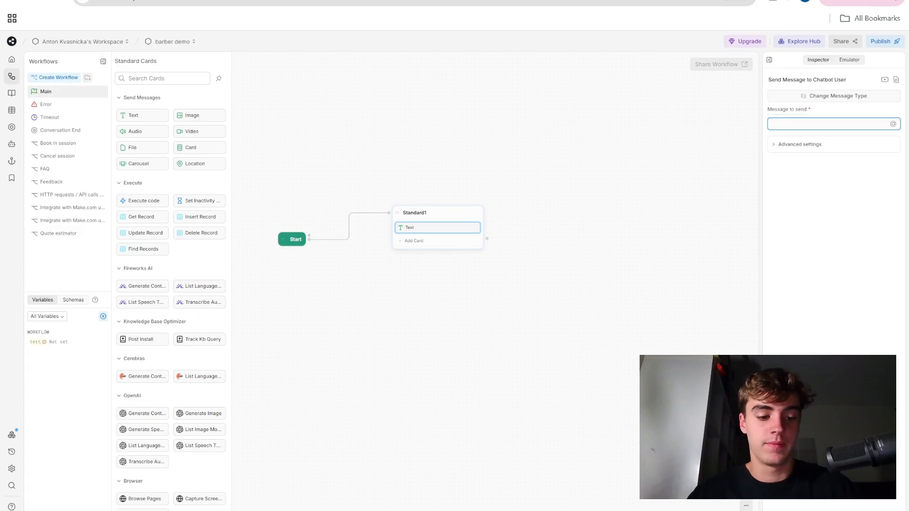
type("Hey, welcome back to")
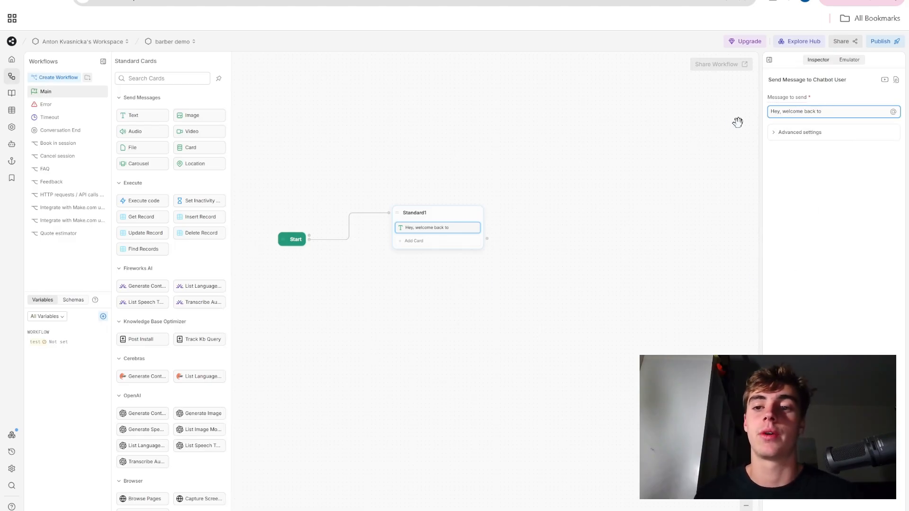
triple_click(791, 111)
key("BackSpace")
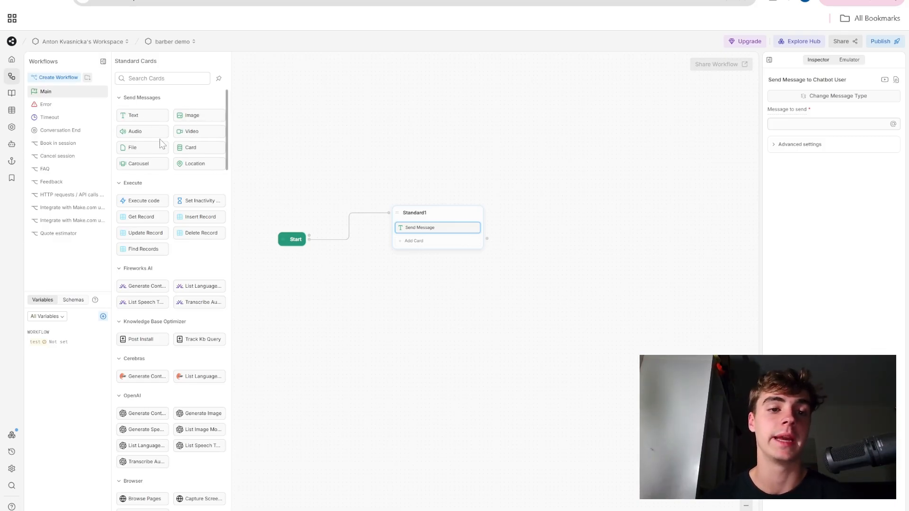
Step: Add a message card of type Card below the Text card in Standard1 and open its settings
mouse_move(186, 115)
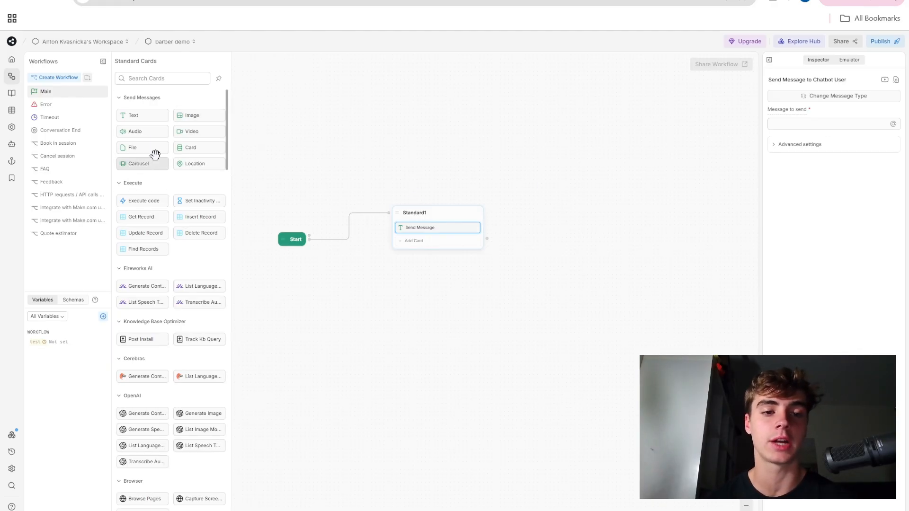
mouse_move(197, 147)
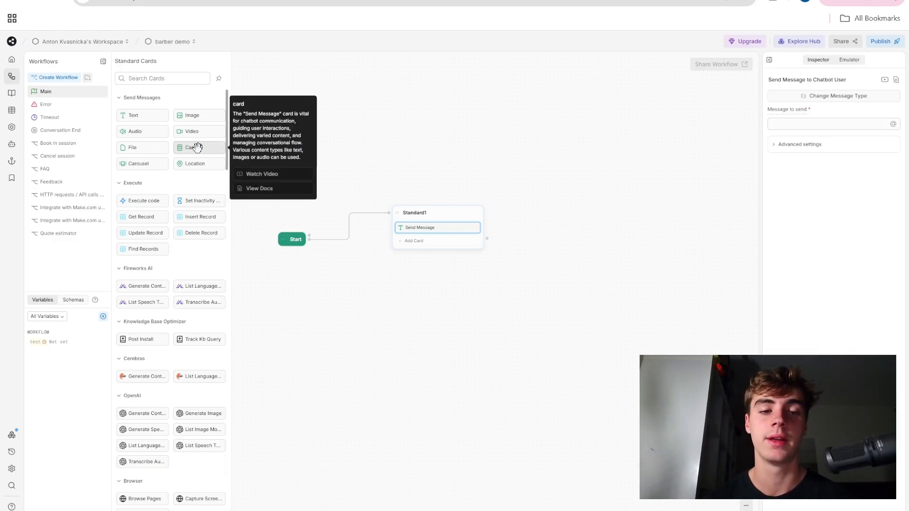
left_click_drag(196, 148, 441, 254)
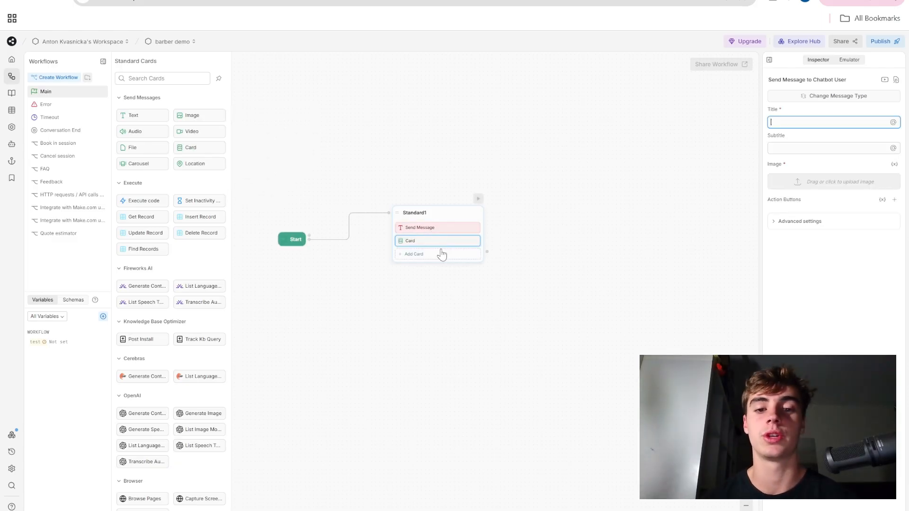
left_click(415, 228)
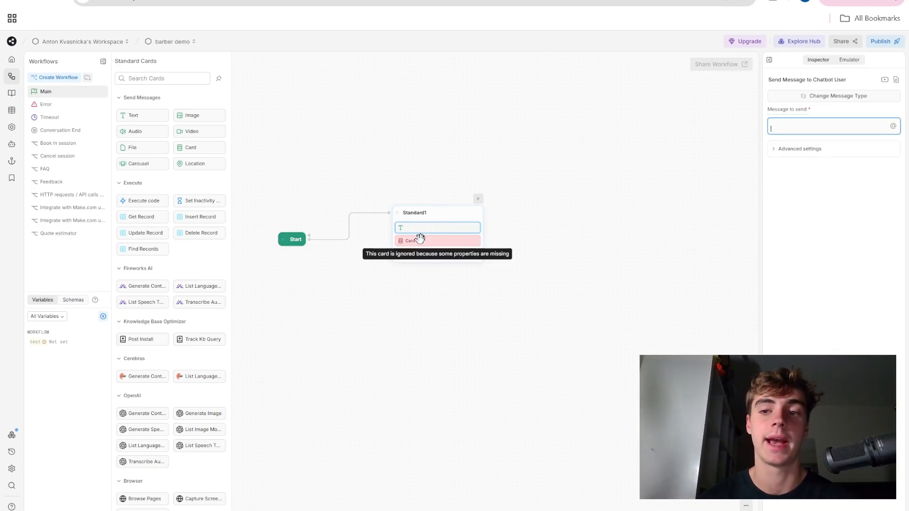
left_click(420, 240)
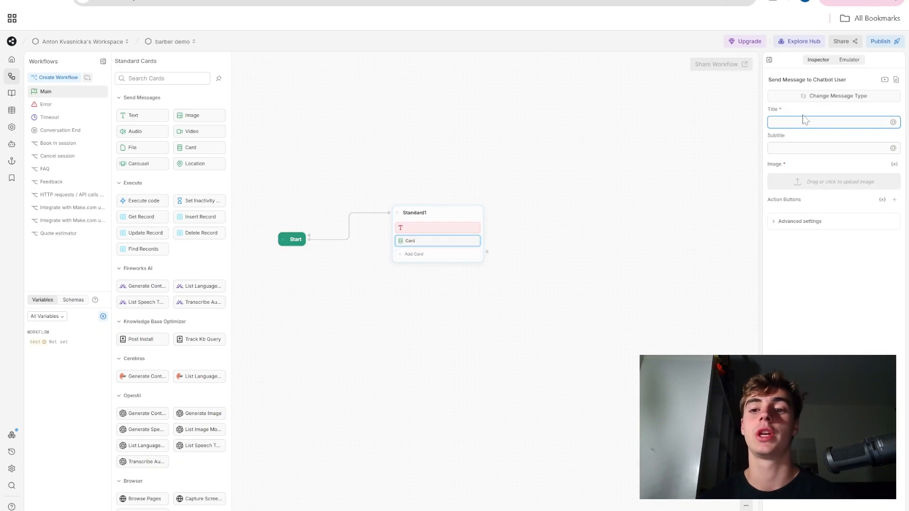
Step: Add a blank action button to the card and set its title to "Click here to give us a review"
left_click(894, 200)
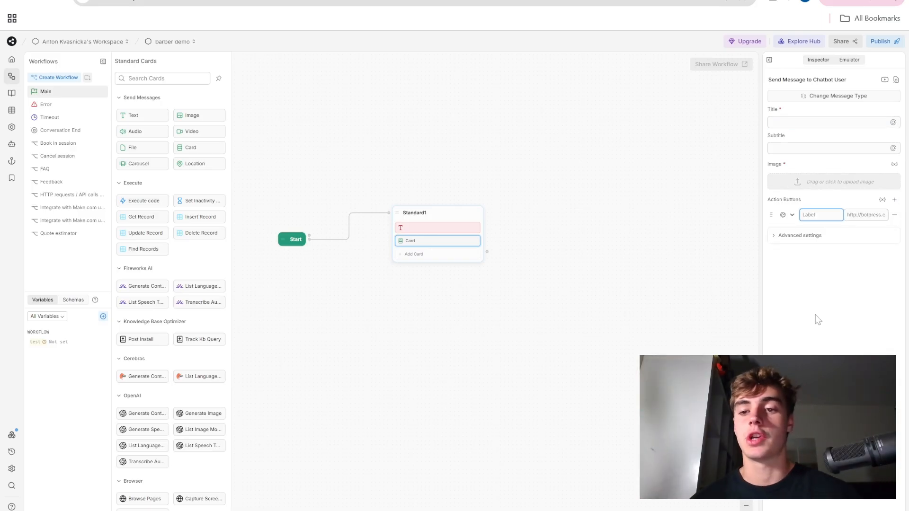
left_click(825, 122)
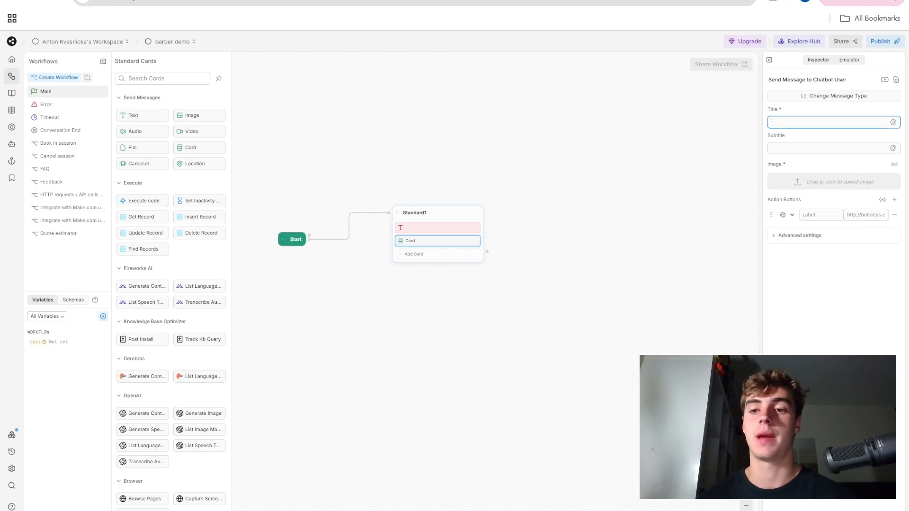
type("Click here to give us a review")
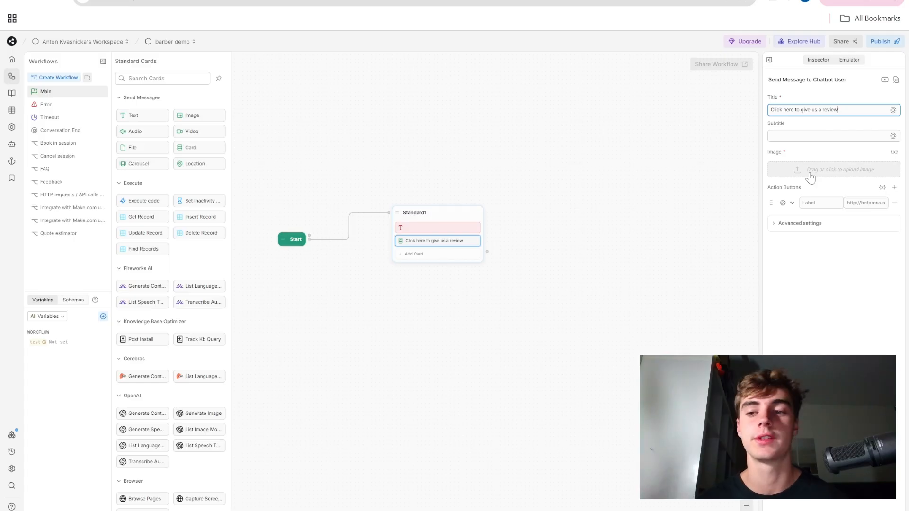
left_click(852, 203)
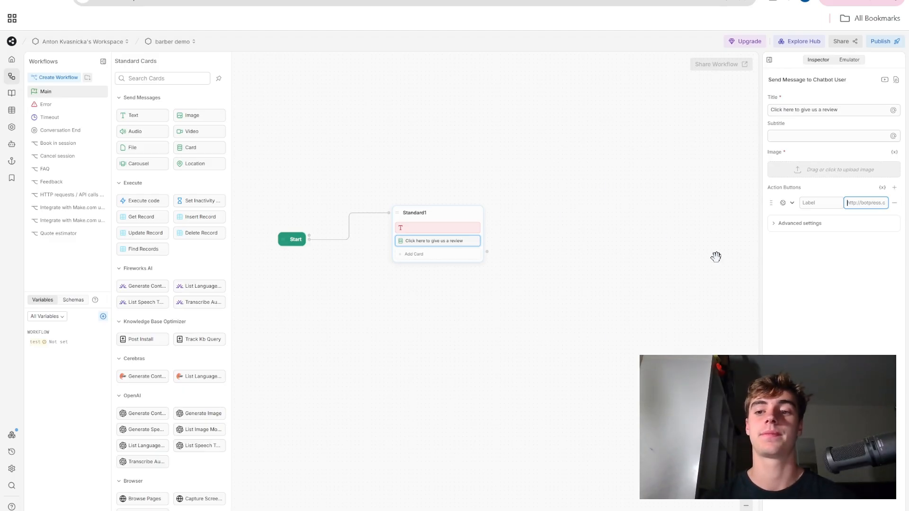
key("shift+Tab")
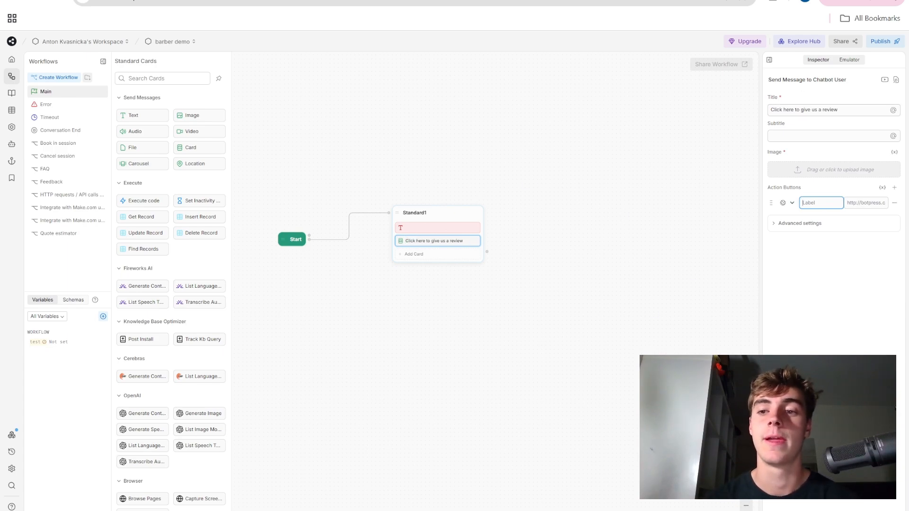
left_click(838, 109)
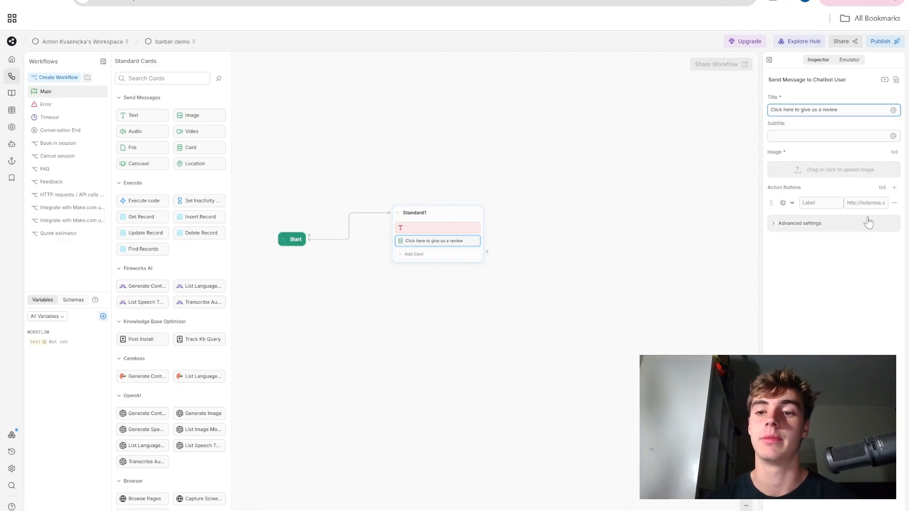
Step: Delete the review card and the empty Text card from the Standard1 node
right_click(455, 240)
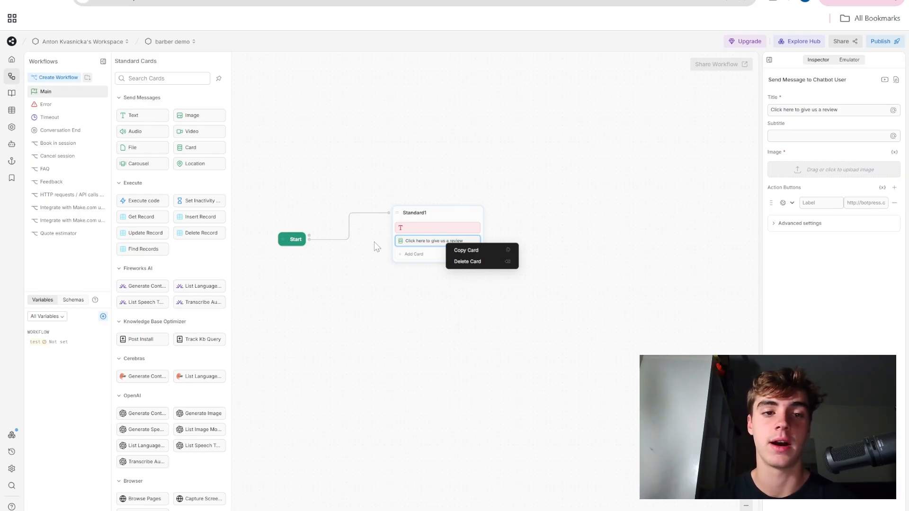
left_click(462, 262)
right_click(412, 228)
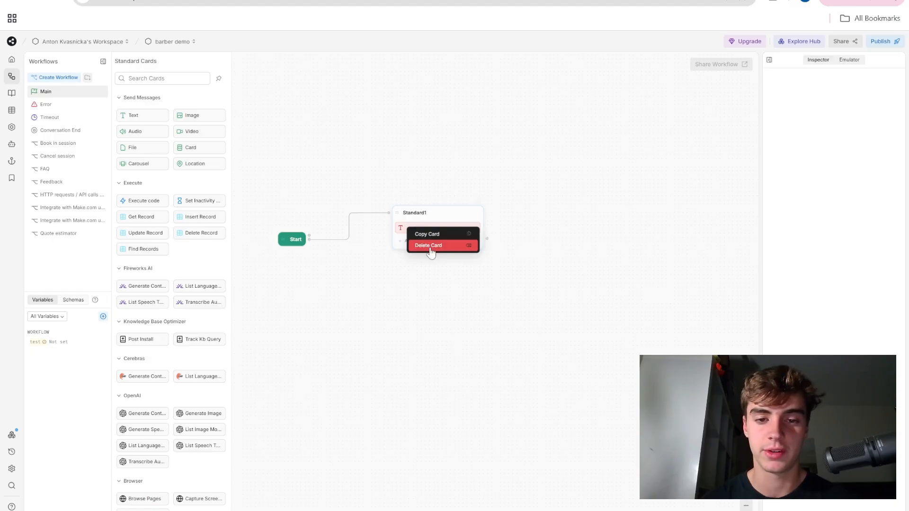
left_click(428, 246)
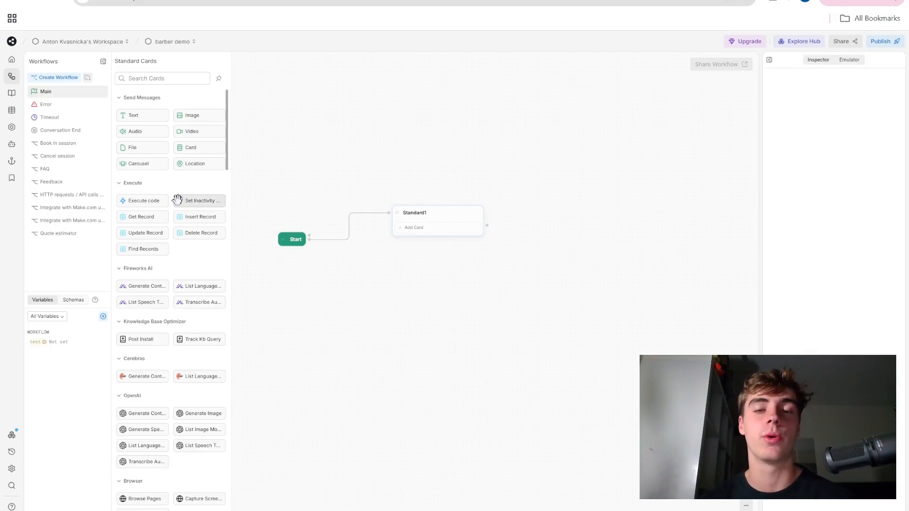
Step: Examine the available card categories, from the Execute and AI provider cards down to Flow Logic and Capture Information
scroll(172, 263, "down", 1)
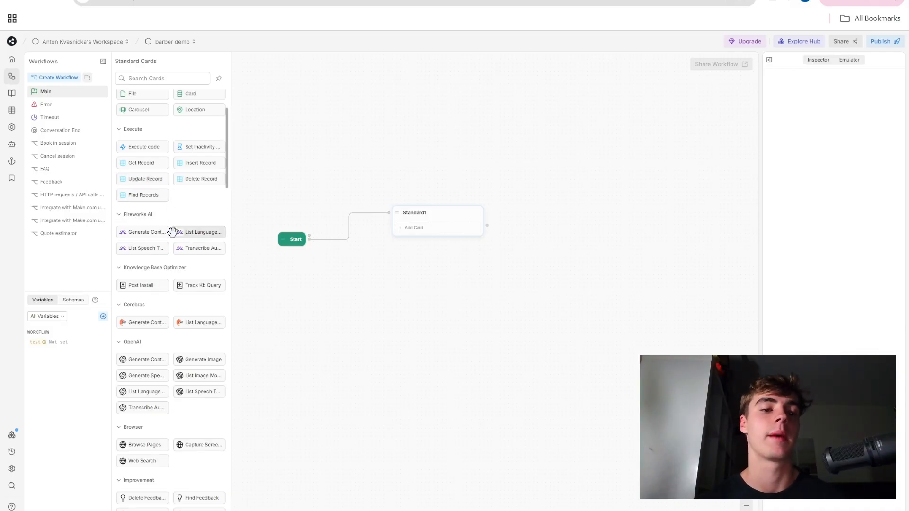
scroll(172, 232, "down", 3)
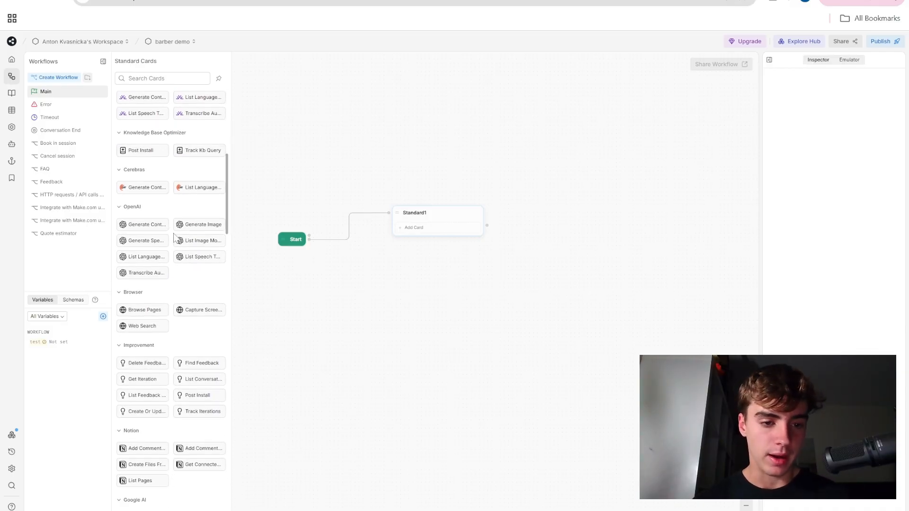
scroll(180, 246, "down", 2)
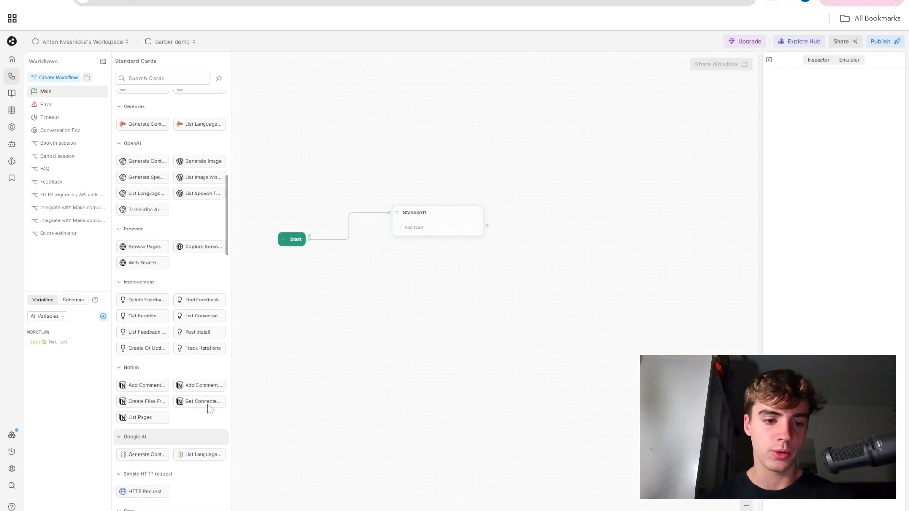
scroll(185, 382, "down", 4)
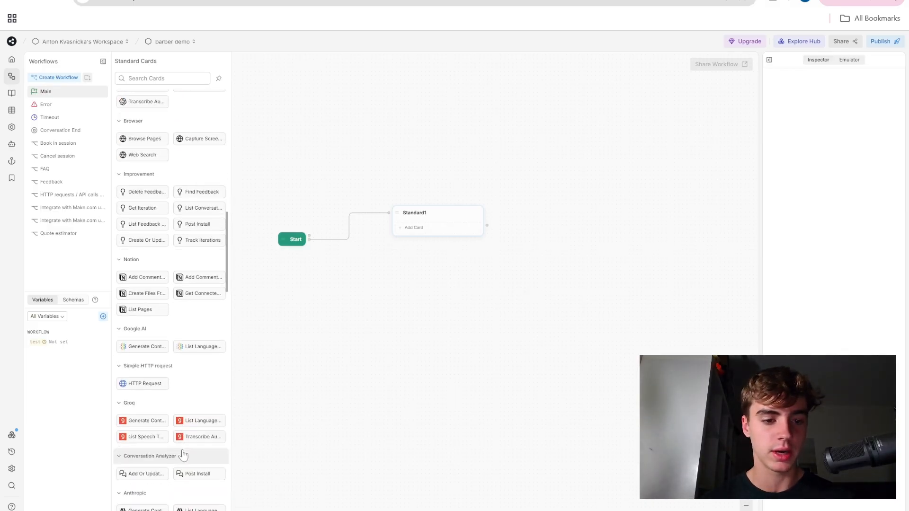
scroll(181, 448, "down", 1)
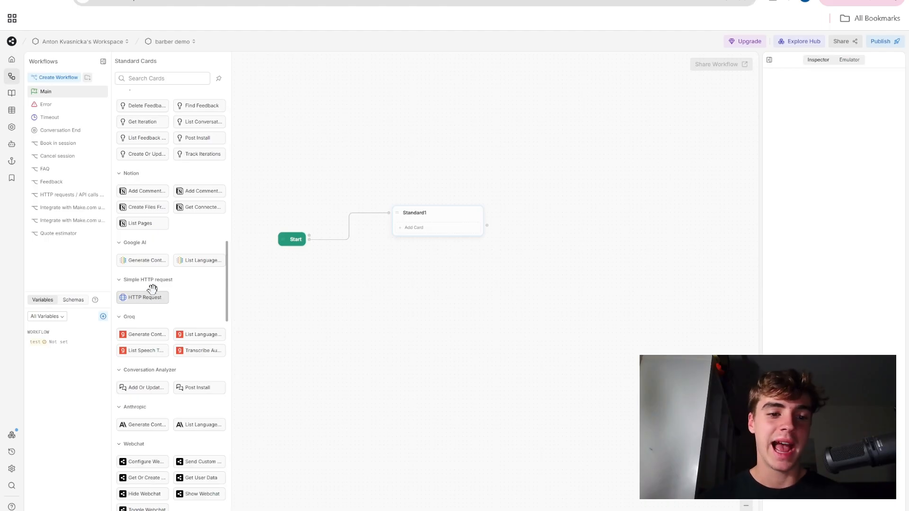
scroll(161, 310, "down", 2)
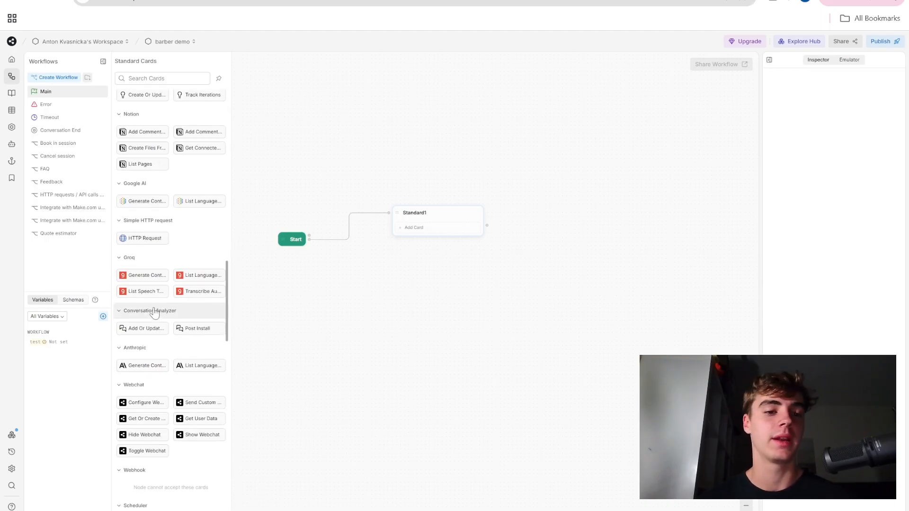
scroll(173, 280, "down", 10)
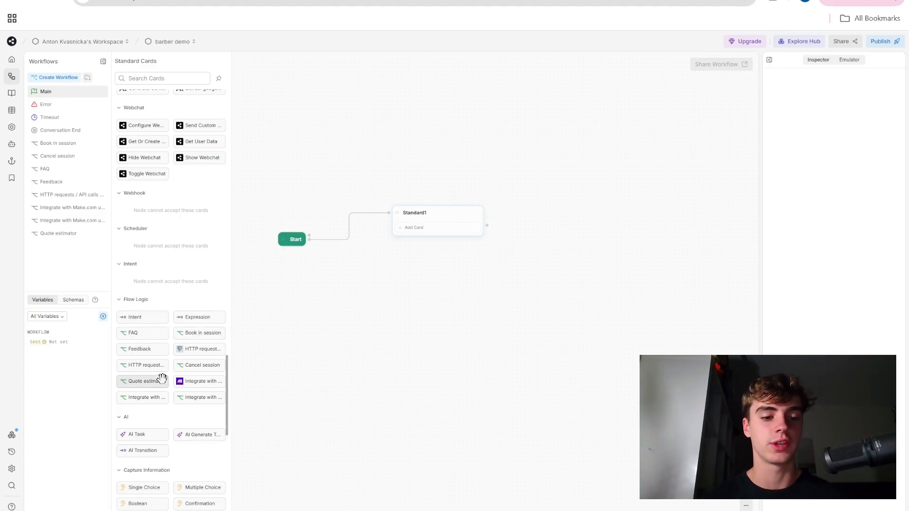
Step: Add an Expression transition card from Flow Logic to the Standard1 node
scroll(164, 374, "down", 2)
mouse_move(198, 266)
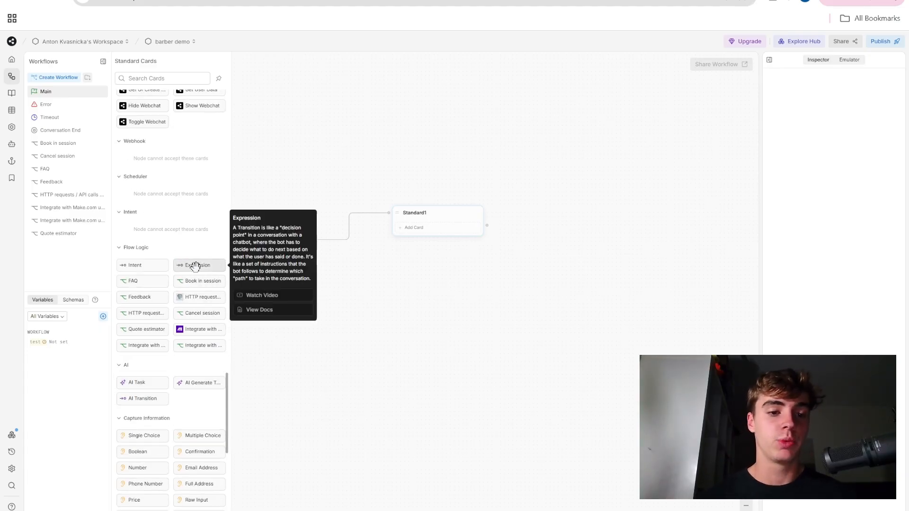
left_click_drag(204, 266, 436, 235)
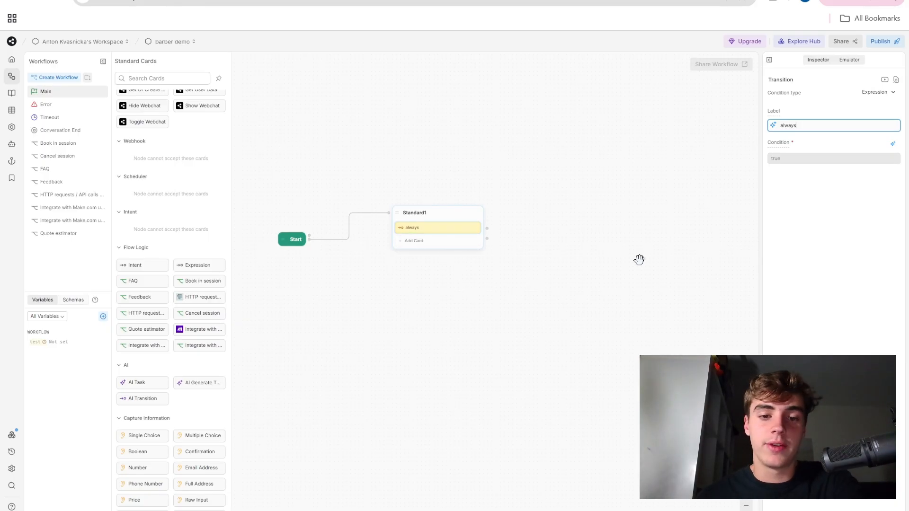
Step: Add a Raw Input card above the transition in Standard1 and set its question to "enter a number between 1-2"
scroll(202, 434, "down", 2)
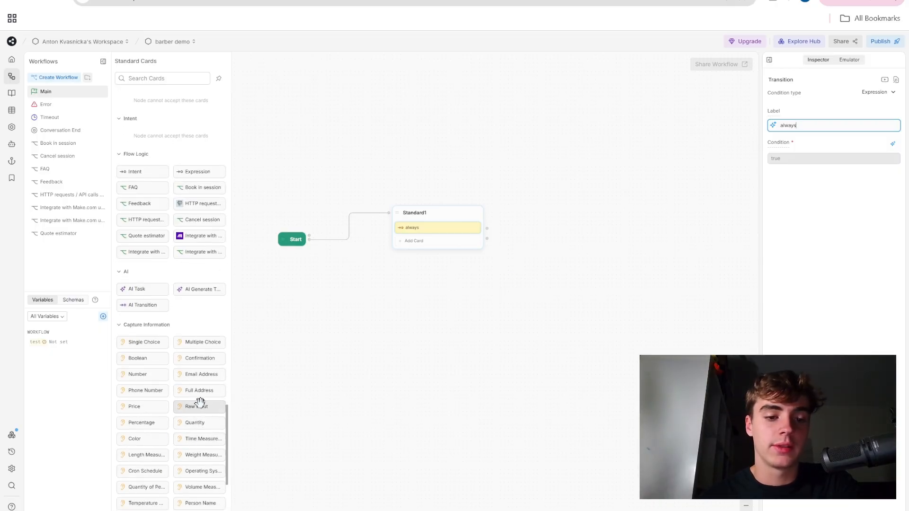
mouse_move(199, 405)
left_click_drag(199, 405, 433, 240)
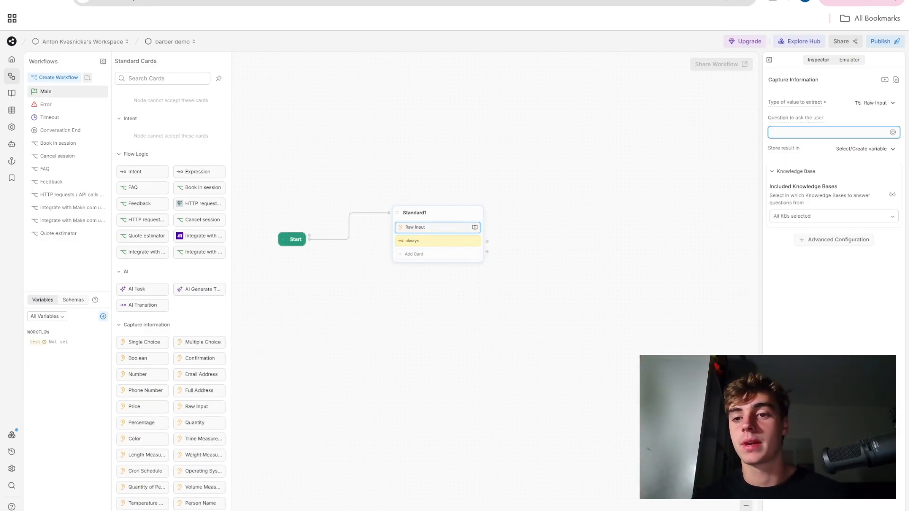
type("e")
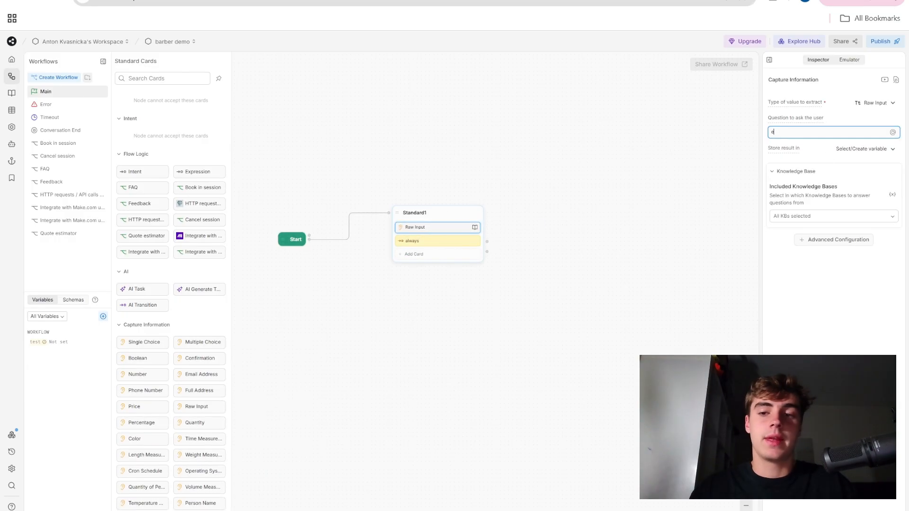
type("nter a numb")
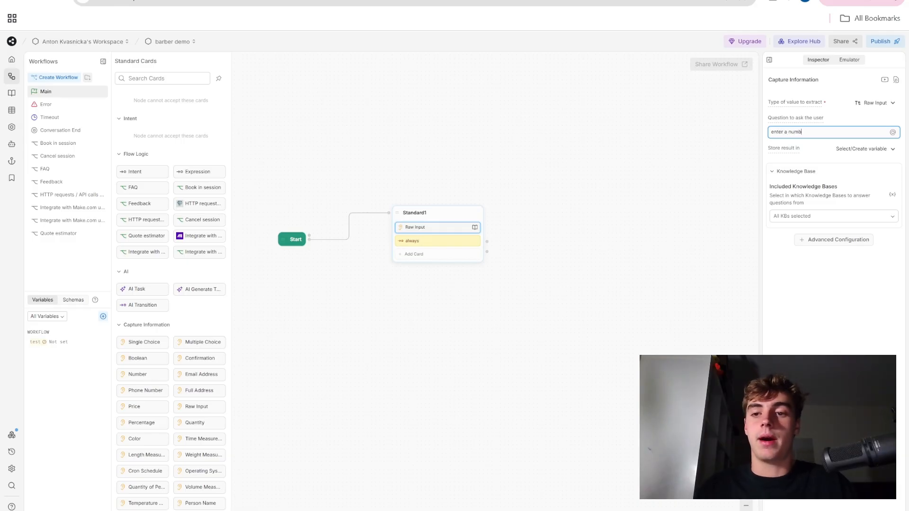
type("er between 1-2")
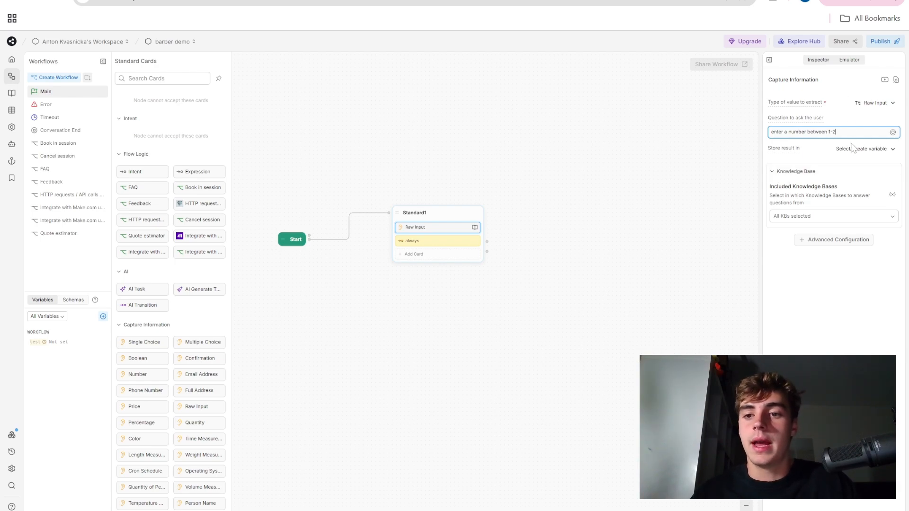
Step: Store the Raw Input card's result in a new workflow variable named number
left_click(853, 149)
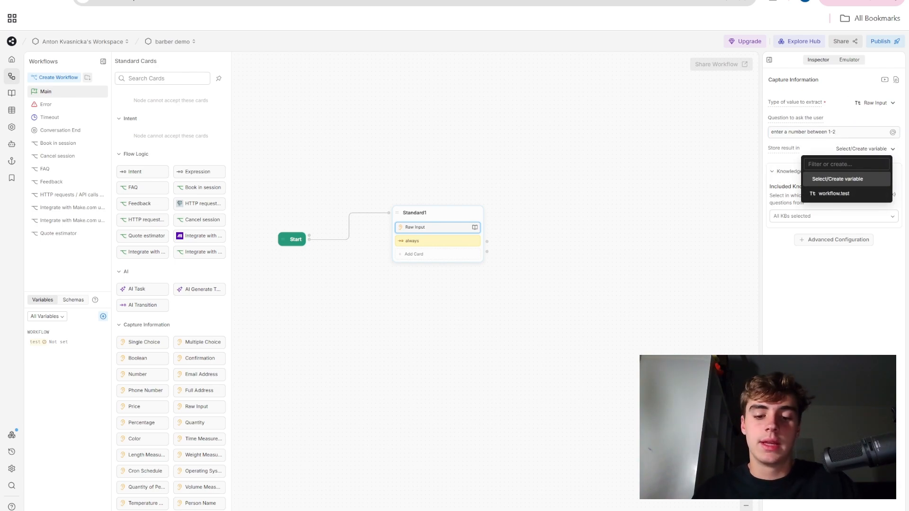
type("number")
left_click(834, 179)
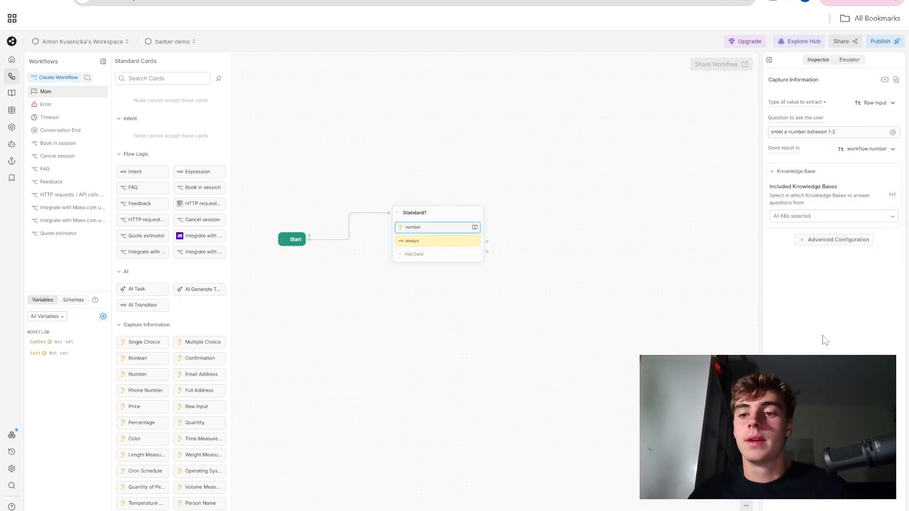
Step: Add a second Expression card below the first in Standard1 and link each transition to its own new standard node
left_click(431, 242)
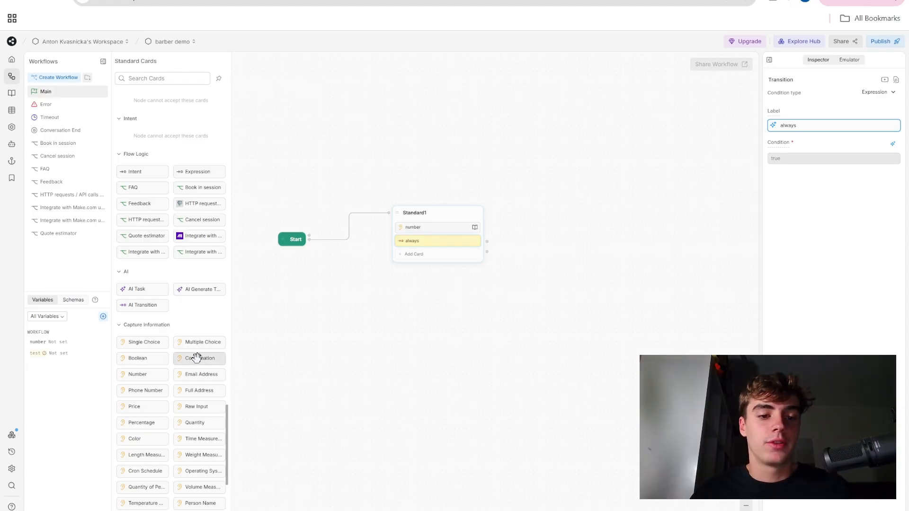
left_click_drag(435, 235, 430, 252)
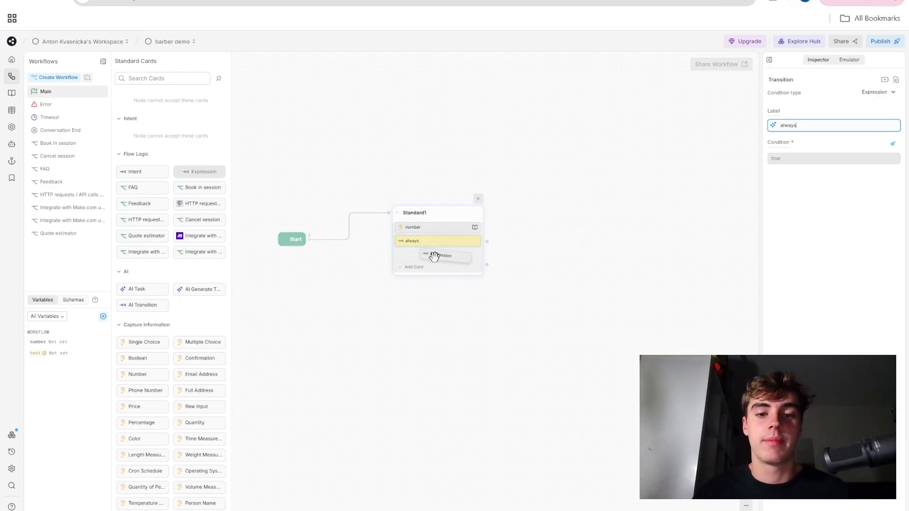
left_click_drag(487, 242, 539, 178)
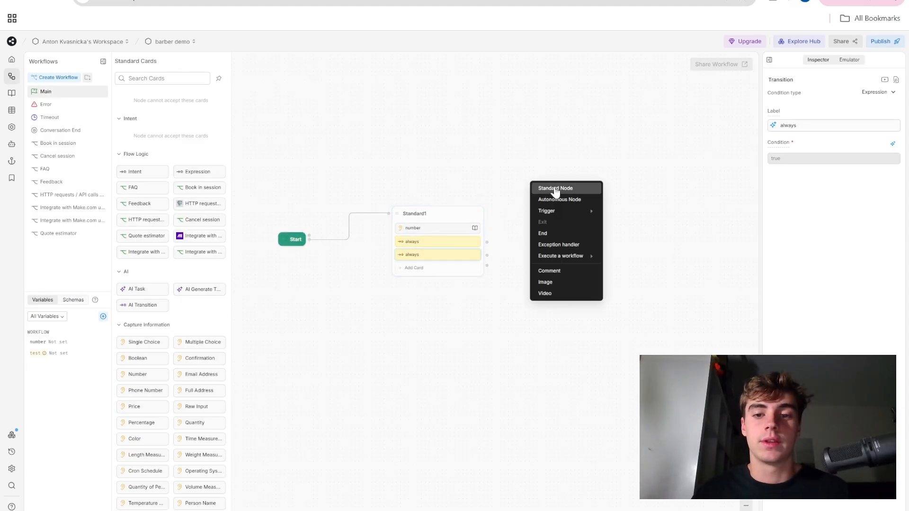
left_click(547, 185)
left_click_drag(486, 255, 532, 306)
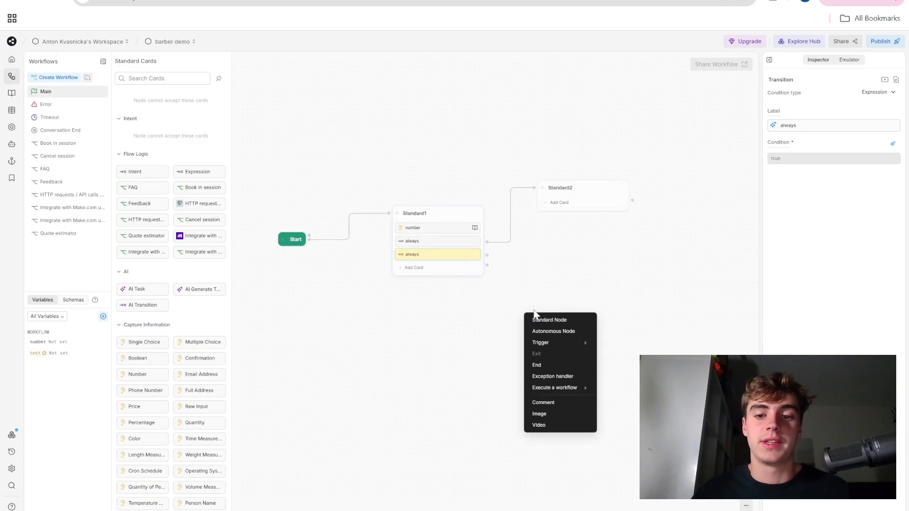
left_click(545, 317)
left_click(567, 210)
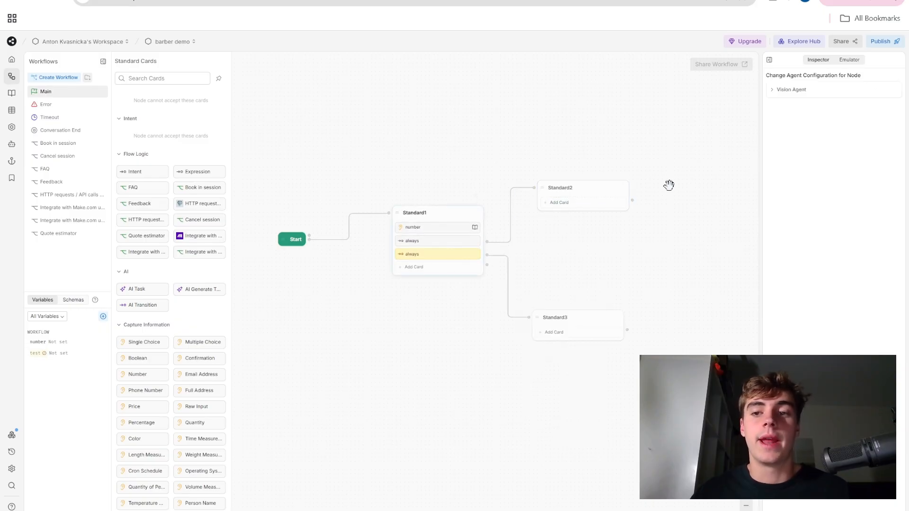
left_click(486, 156)
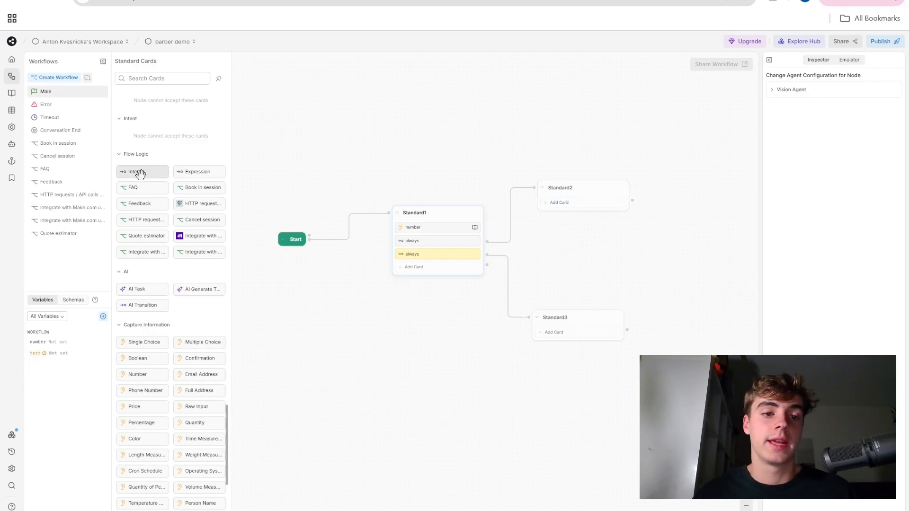
Step: Add a Text card to both Standard2 and Standard3, and line Standard2 up above Standard3
scroll(138, 175, "up", 10)
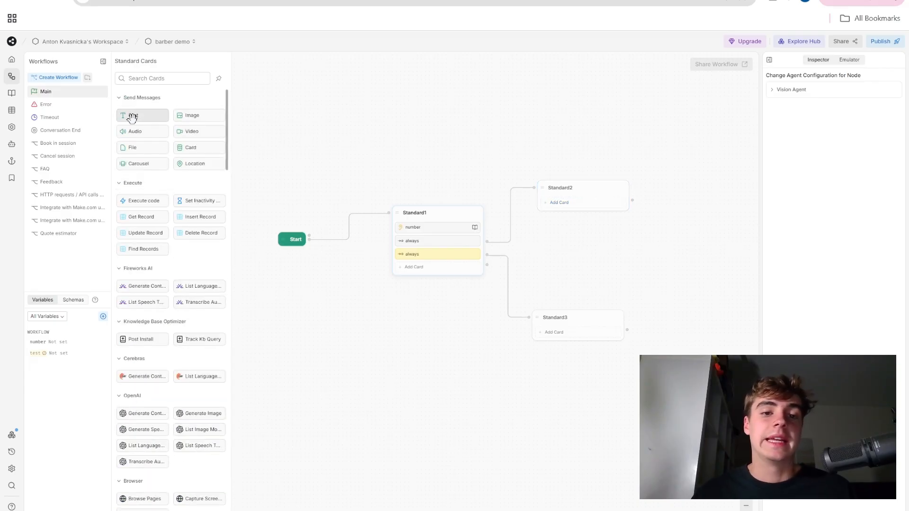
left_click_drag(132, 116, 568, 202)
left_click(574, 337)
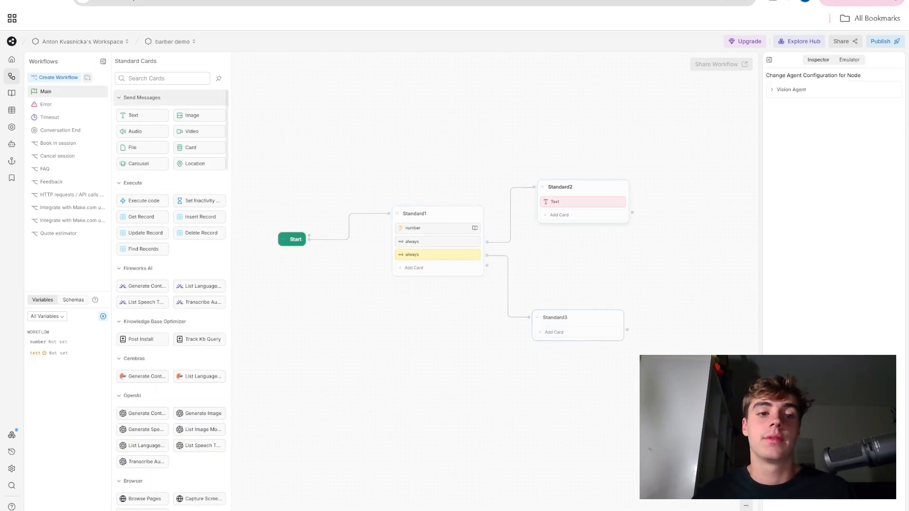
left_click(144, 117)
left_click_drag(586, 215, 577, 359)
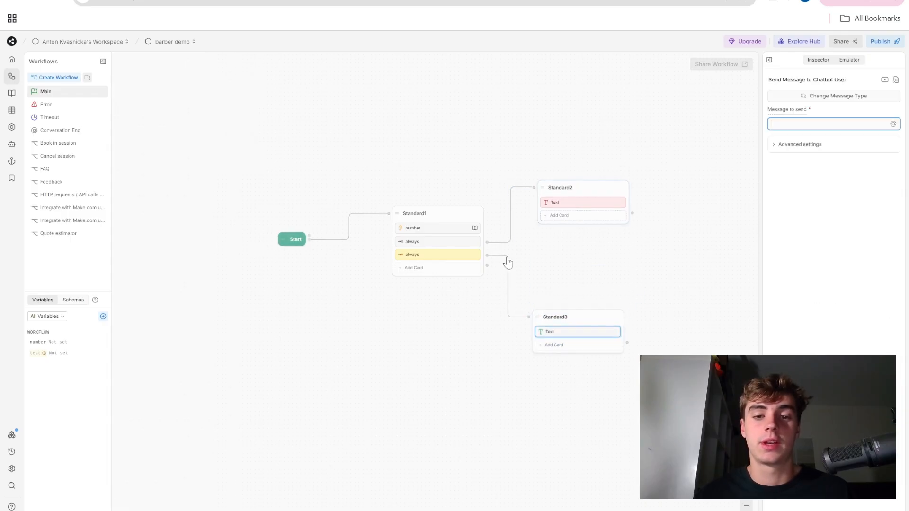
left_click(559, 201)
left_click_drag(542, 189, 538, 174)
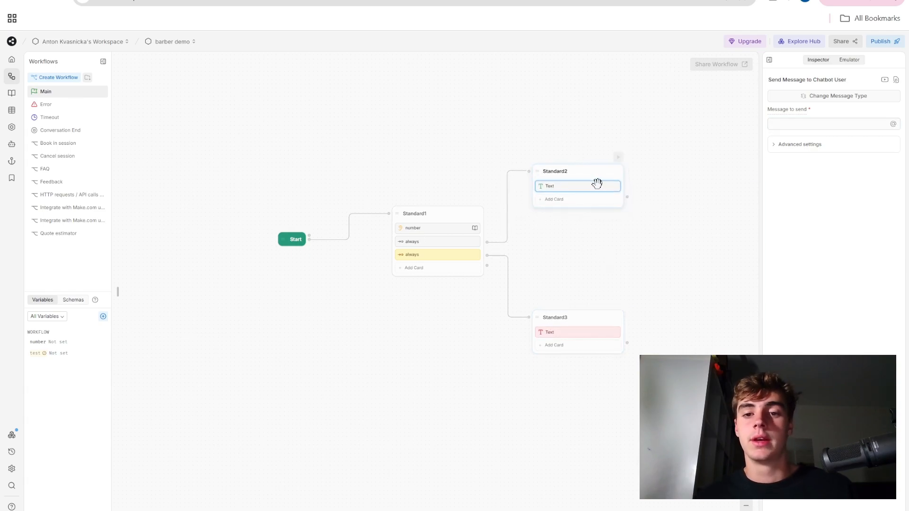
Step: Set the Text card message to "entered 1" in Standard2 and "entered 2" in Standard3
left_click(825, 124)
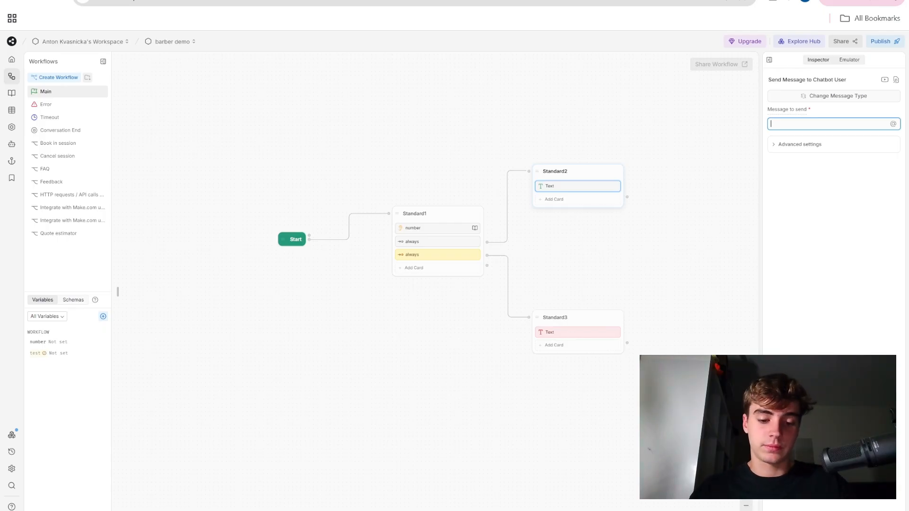
type("entered 1")
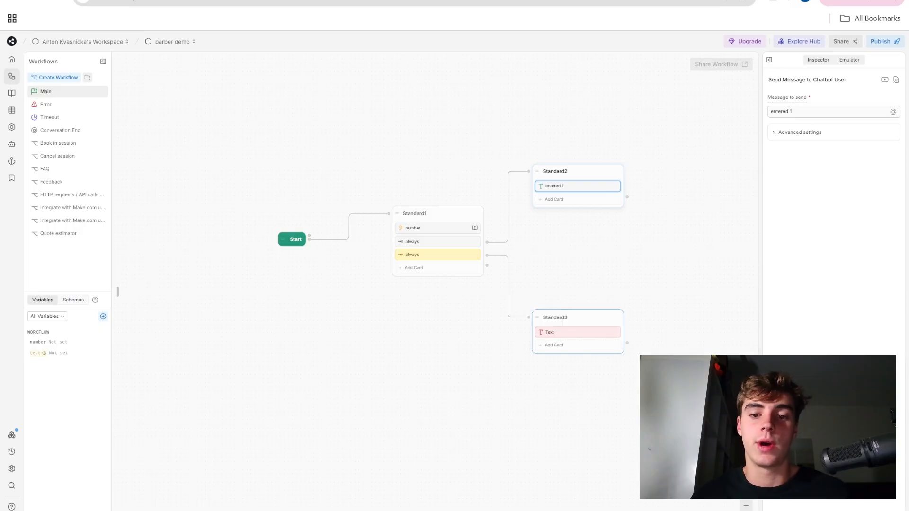
left_click(562, 331)
type("entered 2")
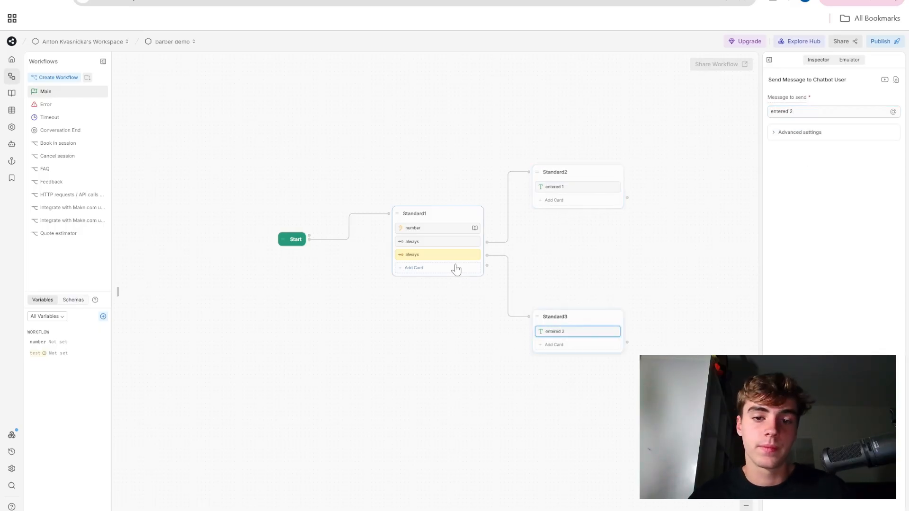
Step: Set the condition of the transition leading to Standard3 to workflow.number === "2"
left_click(437, 253)
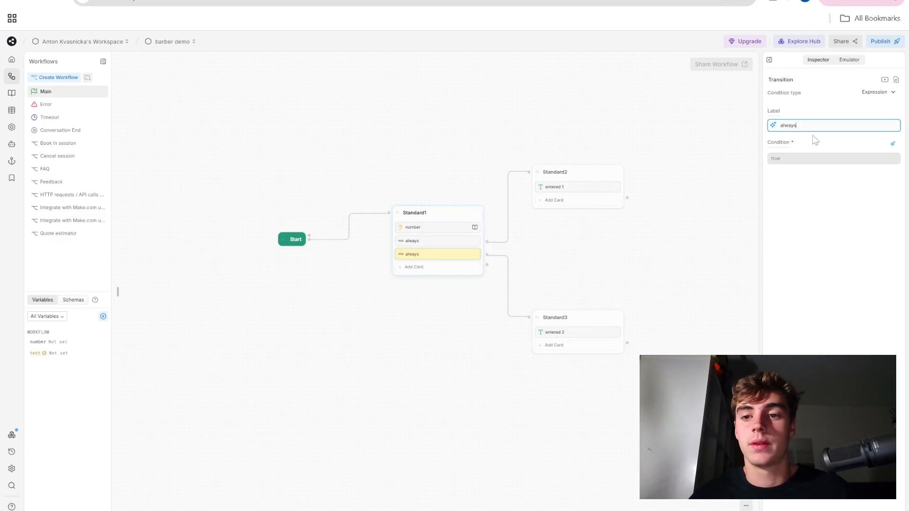
left_click(893, 143)
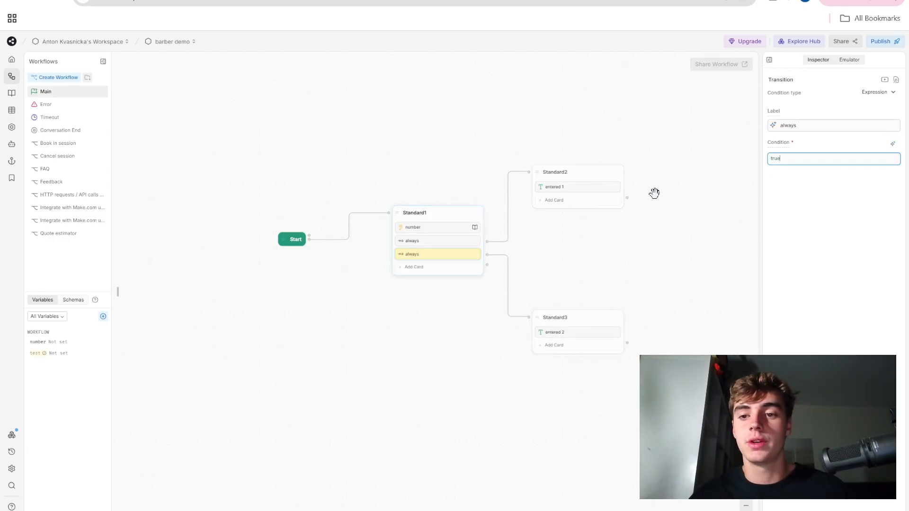
type("workf")
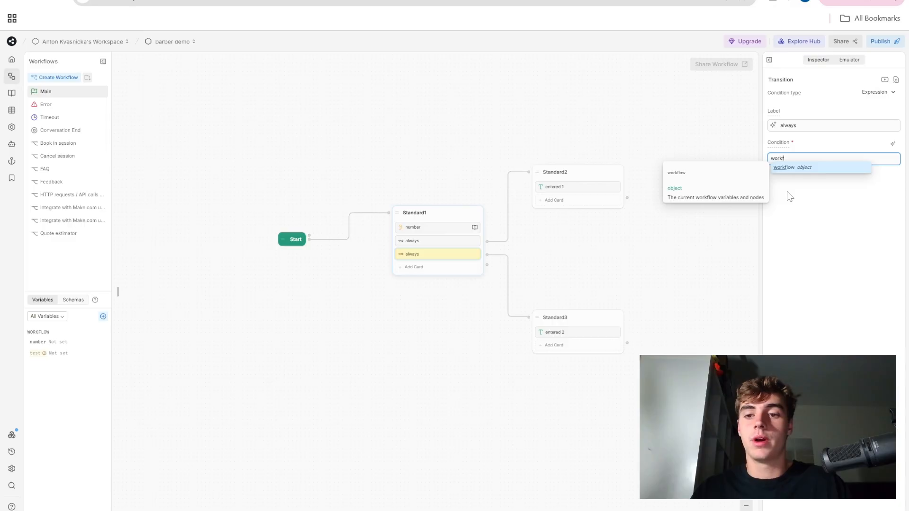
type("low.n")
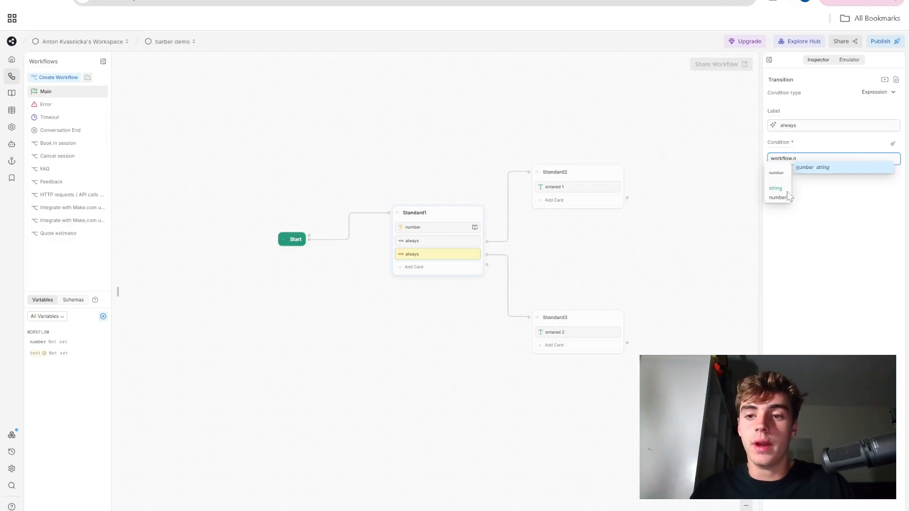
key("Return")
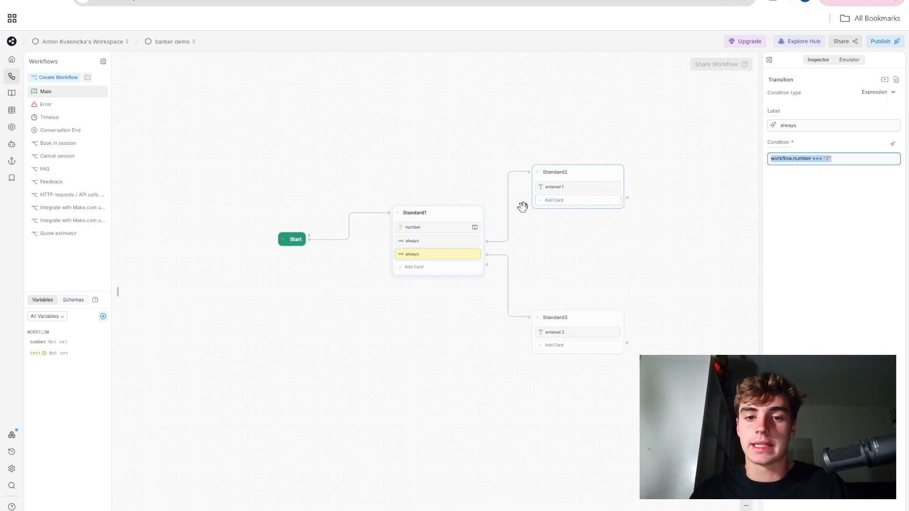
Step: Set the condition of the transition leading to Standard2 to workflow.number === "1"
left_click(444, 244)
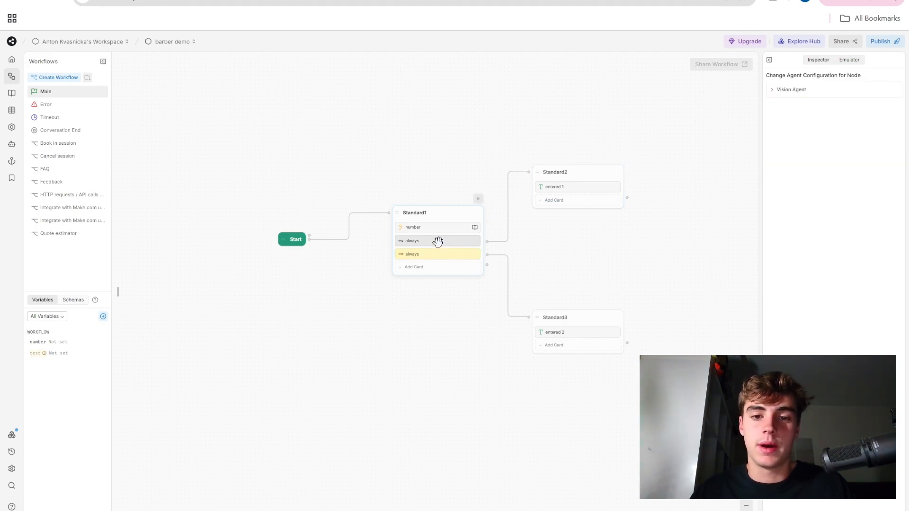
left_click(444, 242)
left_click(889, 159)
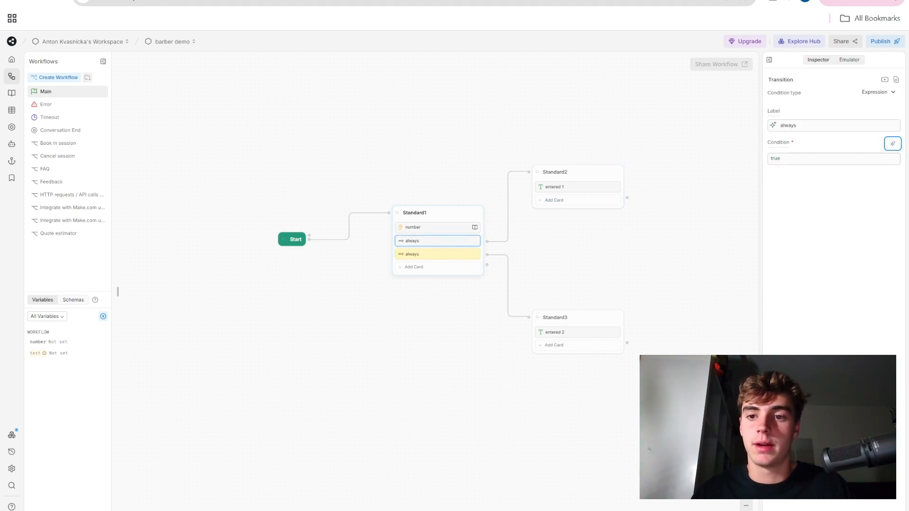
key("ctrl+a")
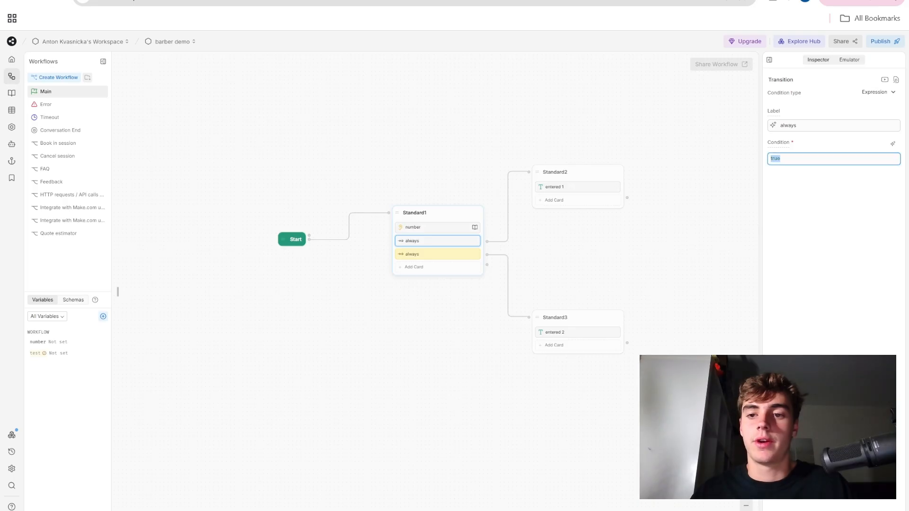
type("workflow.number === \"2\"")
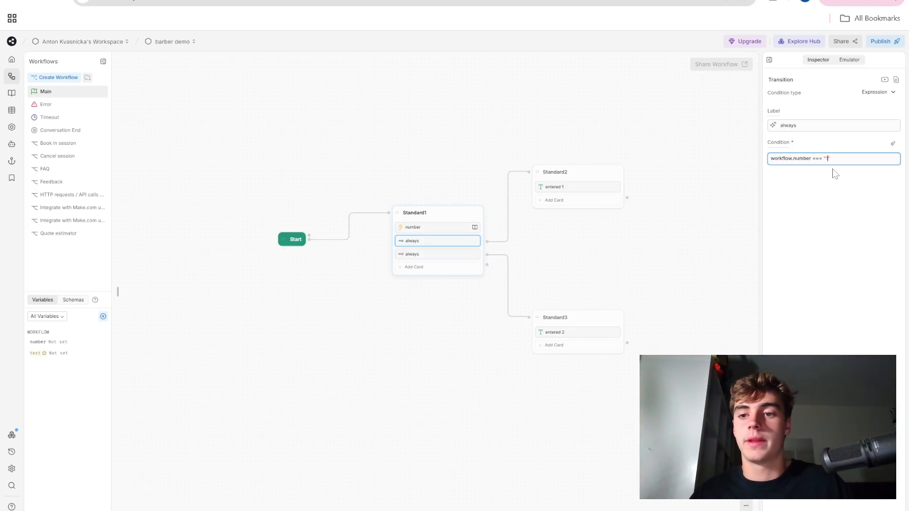
left_click(835, 179)
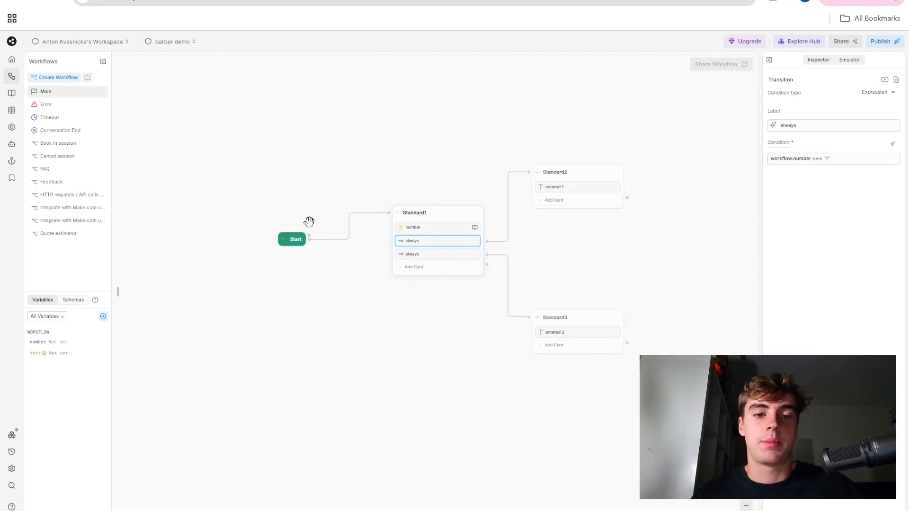
Step: Add a Text card above the number capture card in Standard1 with the message "Hey welcome to my bot"
left_click(424, 273)
left_click_drag(138, 115, 426, 220)
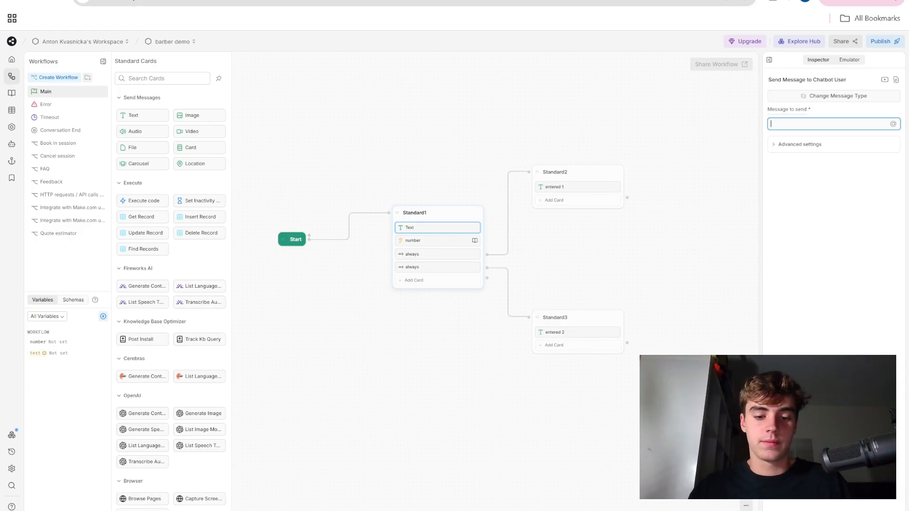
type("Hey welcome to")
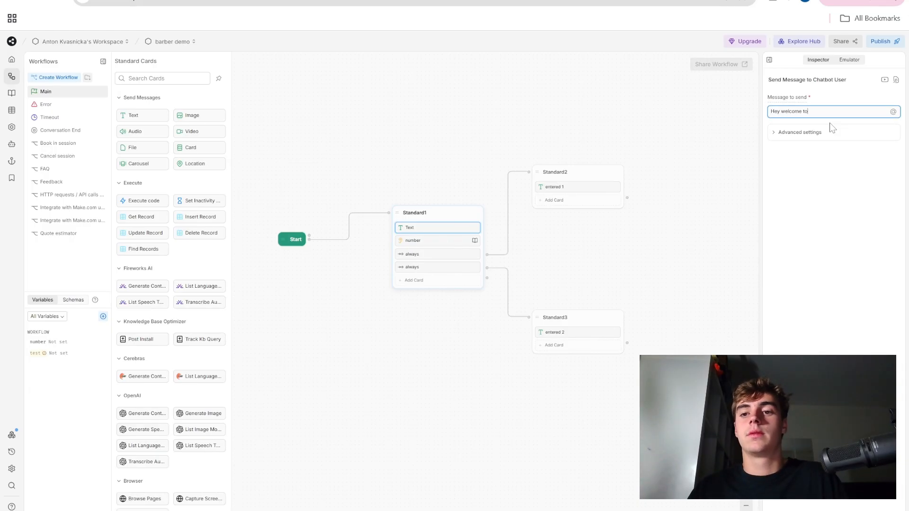
type(" my bot")
left_click(815, 187)
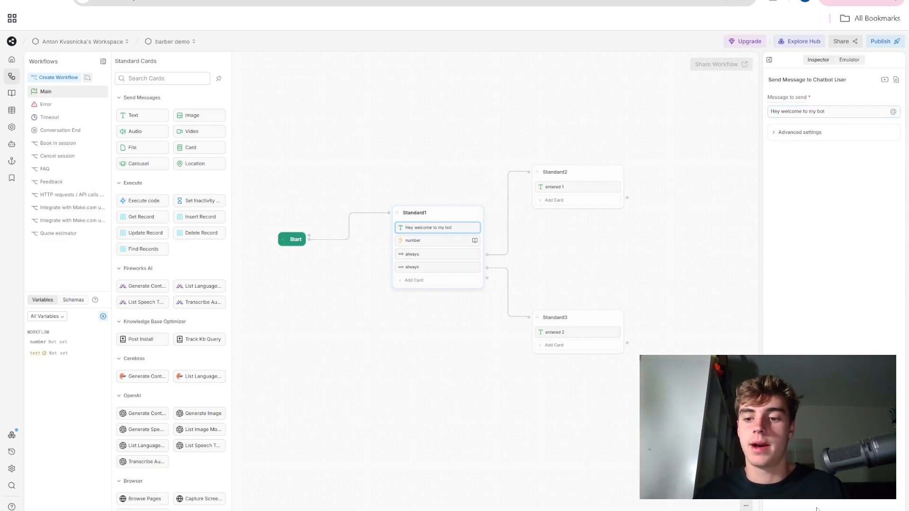
Step: Test the bot in the emulator and answer the number question with 1
left_click(485, 148)
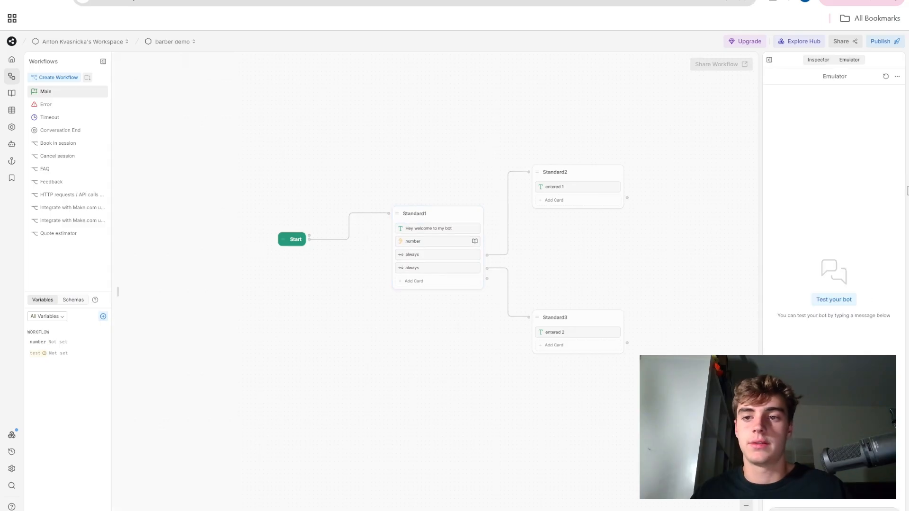
left_click(834, 300)
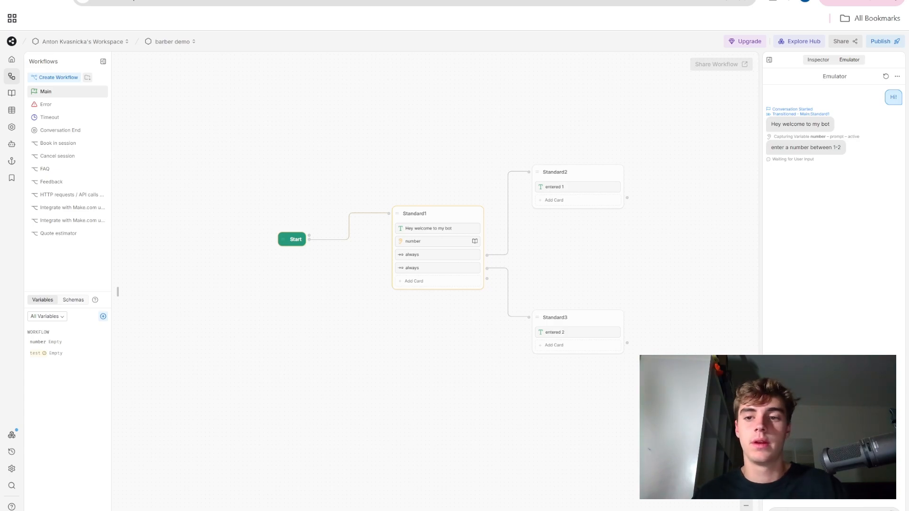
type("1")
key("Return")
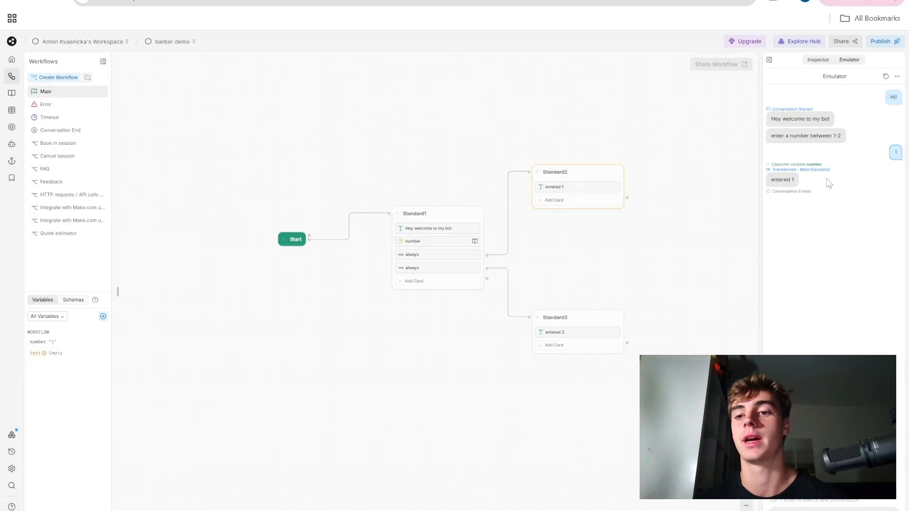
Step: Examine the condition of the transition to Standard2, the number capture card's settings, the available cards and the Standard2 message
left_click(434, 256)
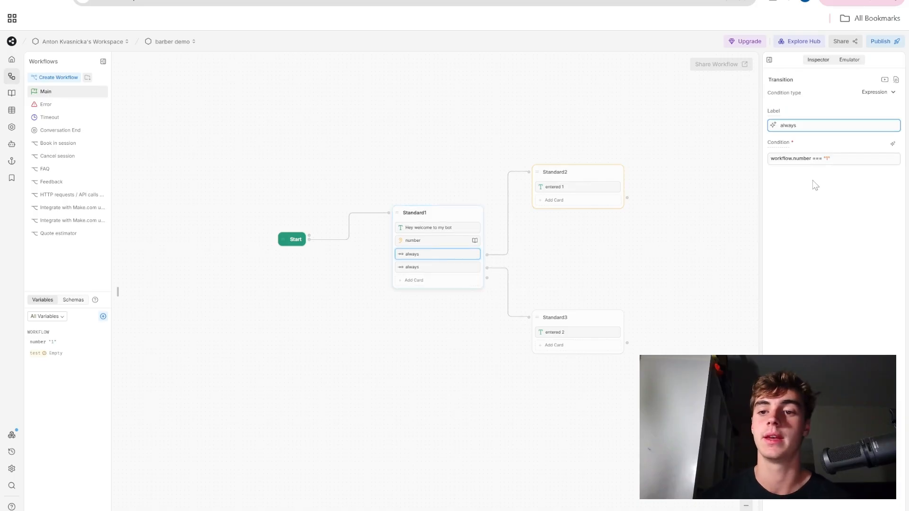
left_click(832, 158)
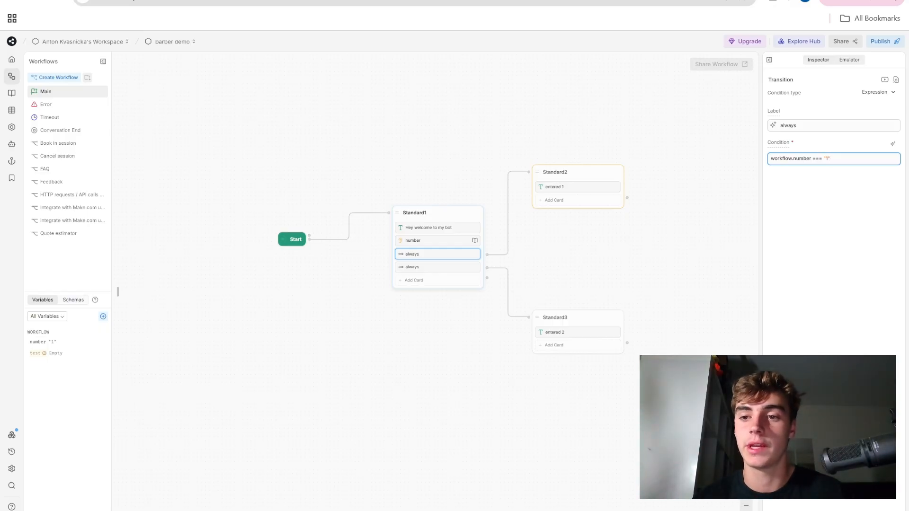
left_click(417, 240)
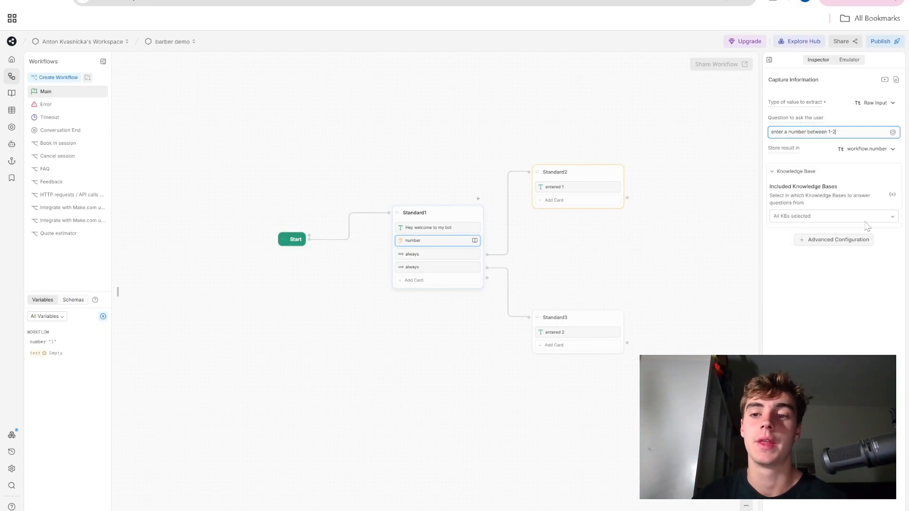
left_click(842, 155)
left_click(816, 150)
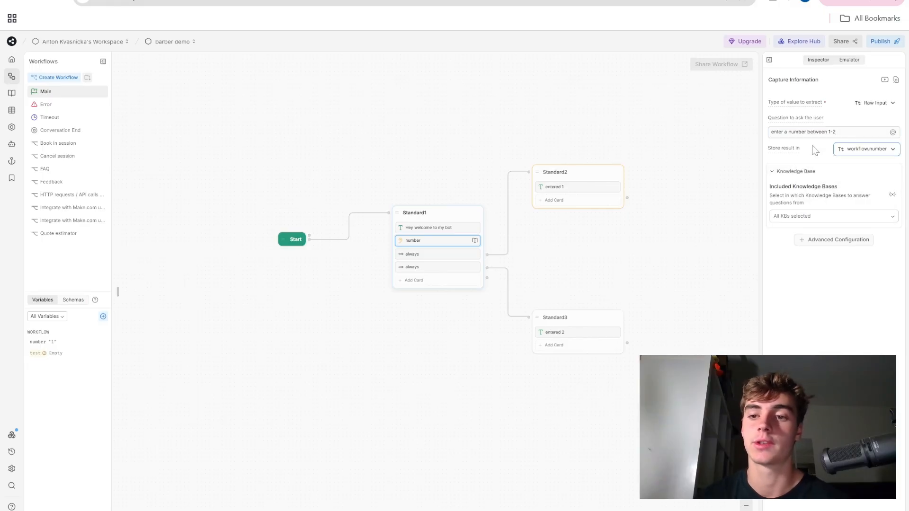
left_click(412, 254)
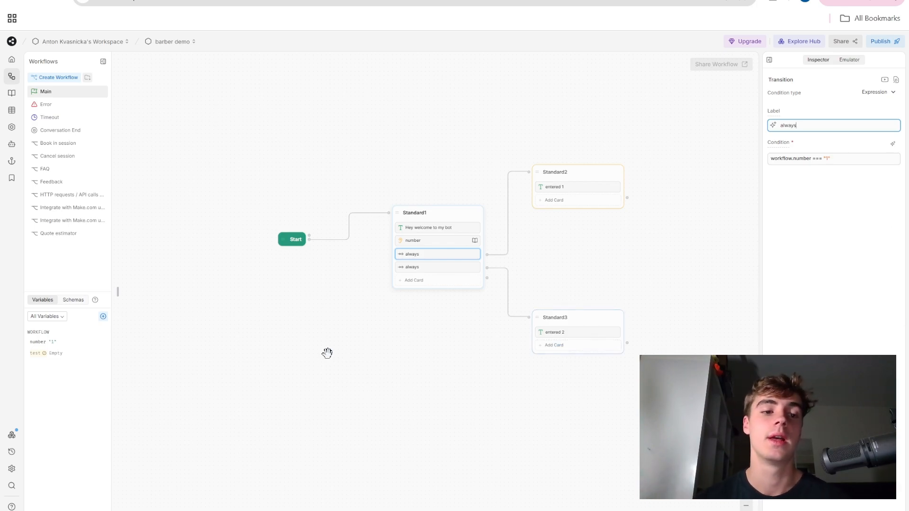
left_click(407, 282)
scroll(158, 419, "down", 3)
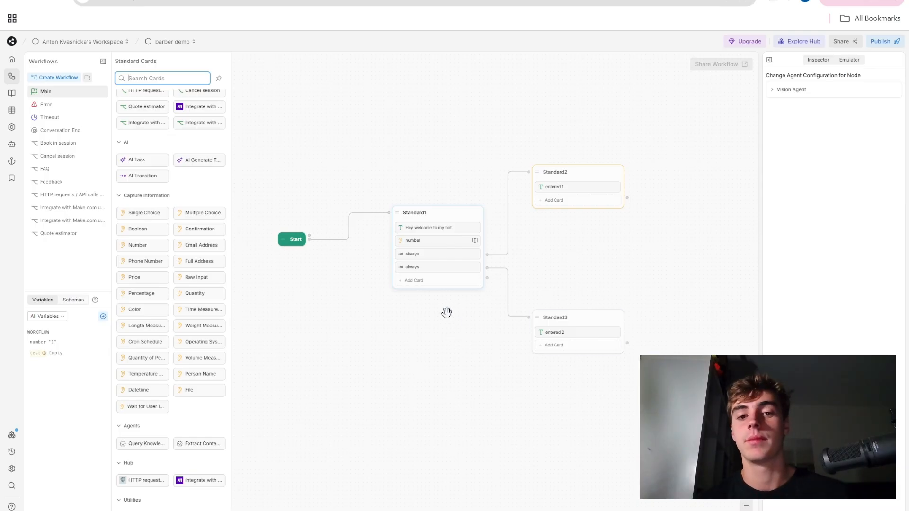
left_click(421, 257)
left_click(592, 185)
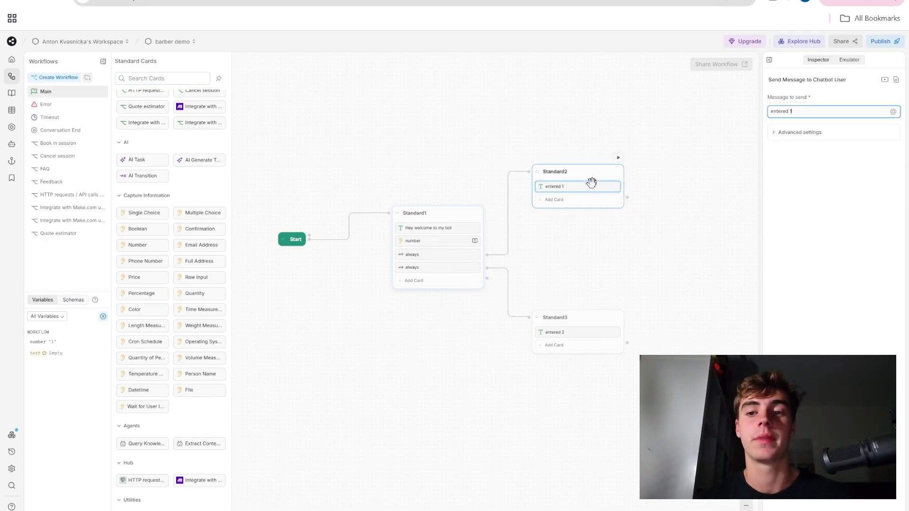
Step: Try the condition workflow.number === 1 without quotes on the transition to Standard2, and restore the quotes around 1
left_click(468, 257)
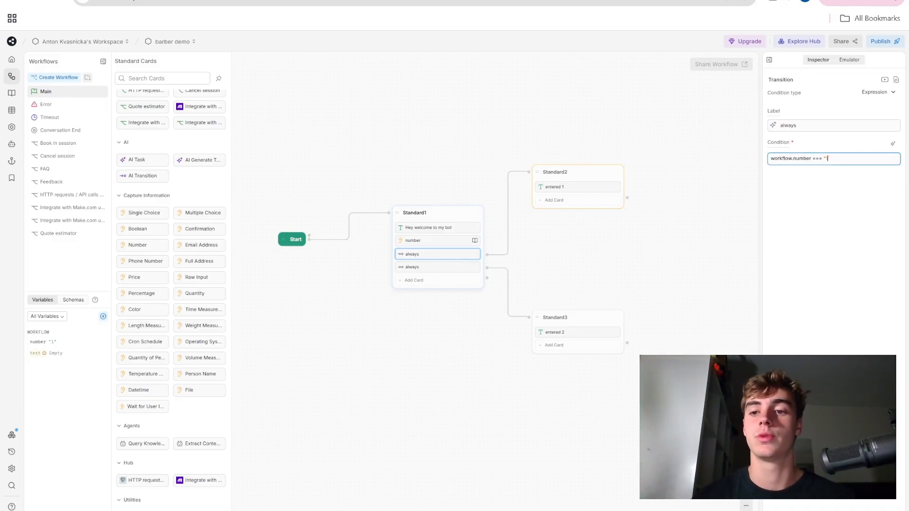
left_click(841, 228)
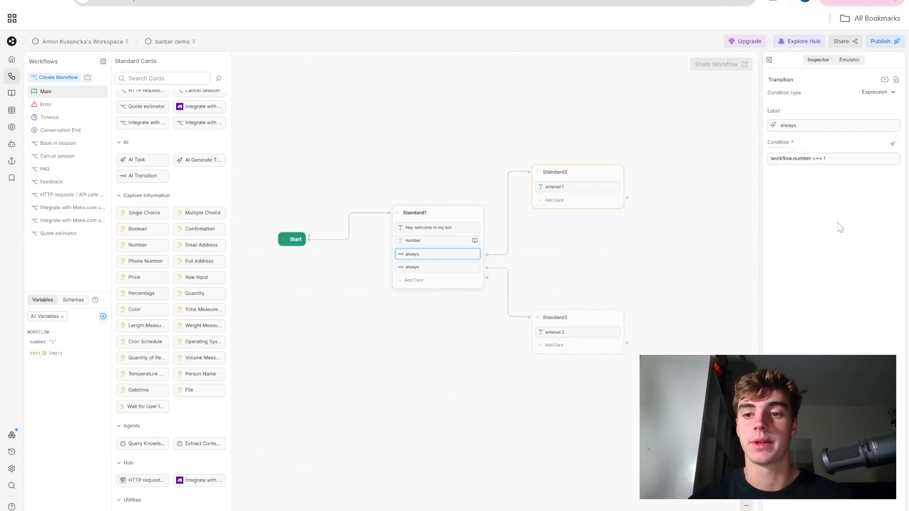
left_click(832, 159)
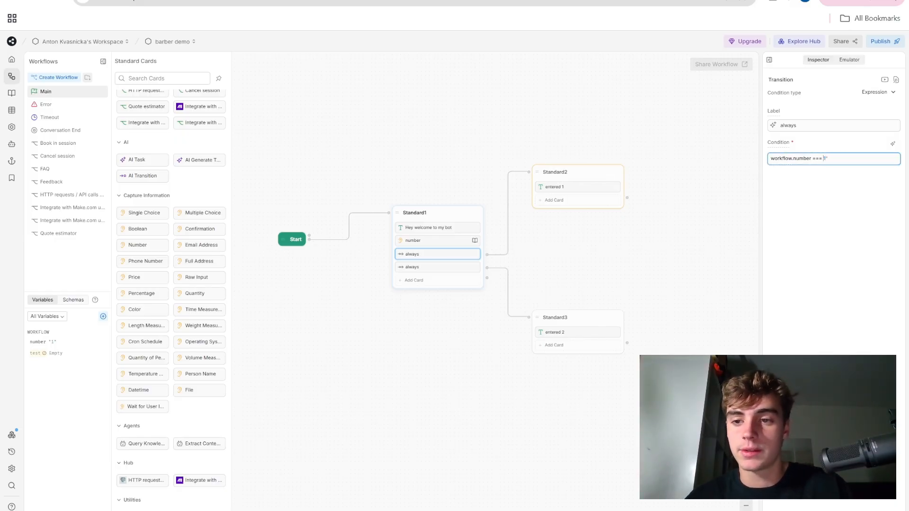
left_click(832, 227)
left_click(556, 228)
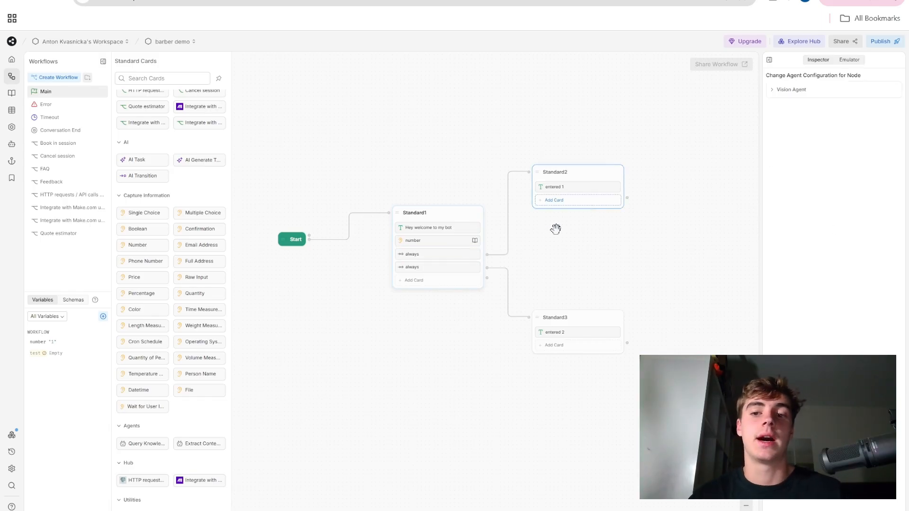
Step: Move the End node farther away from the Standard2 and Standard3 nodes
left_click_drag(588, 285, 529, 274)
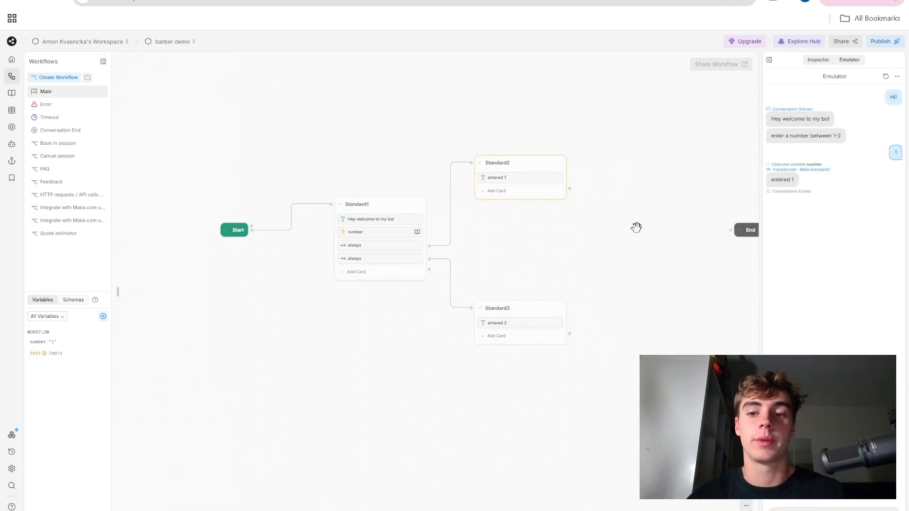
left_click_drag(633, 256, 497, 254)
left_click_drag(610, 226, 726, 242)
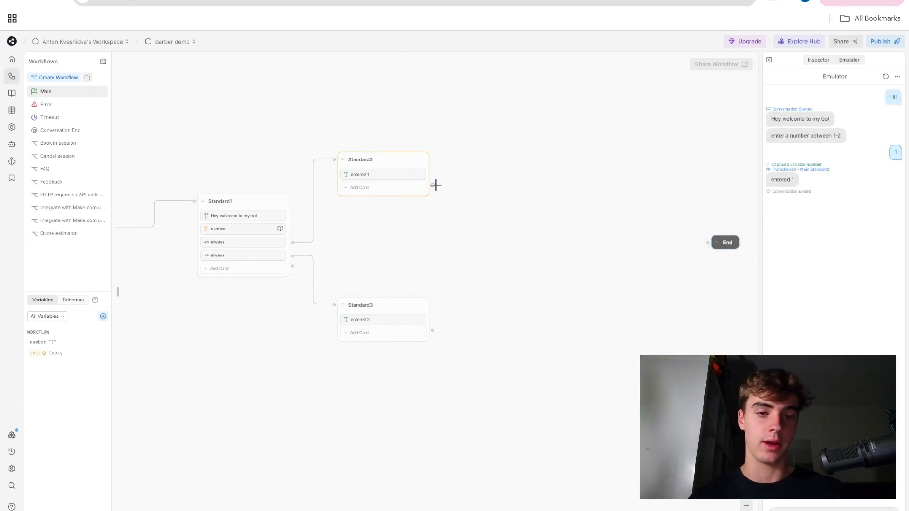
Step: Add a Raw Input capture card below the "entered 2" text card in Standard3
left_click(385, 190)
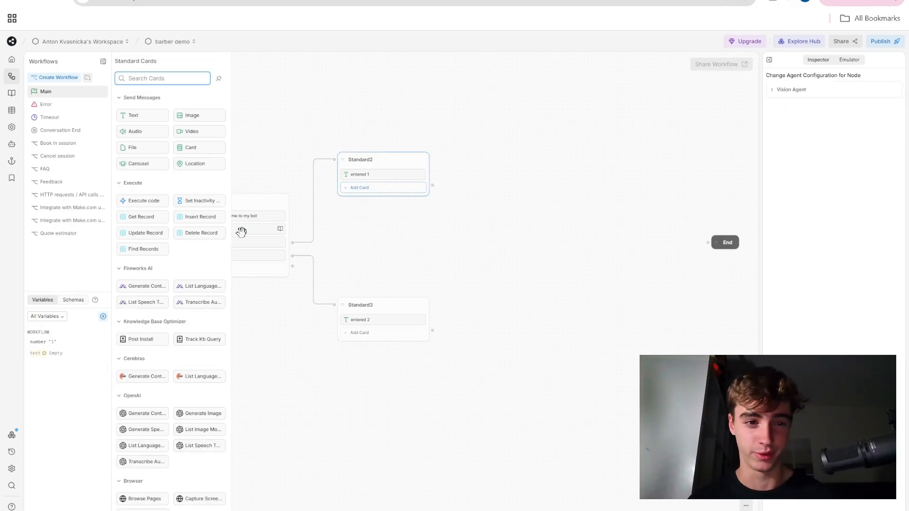
scroll(177, 292, "down", 15)
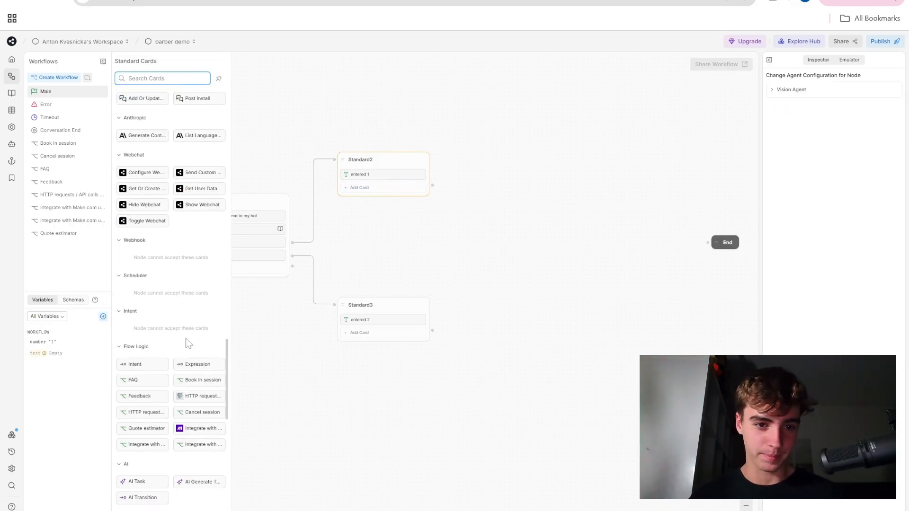
scroll(188, 343, "down", 6)
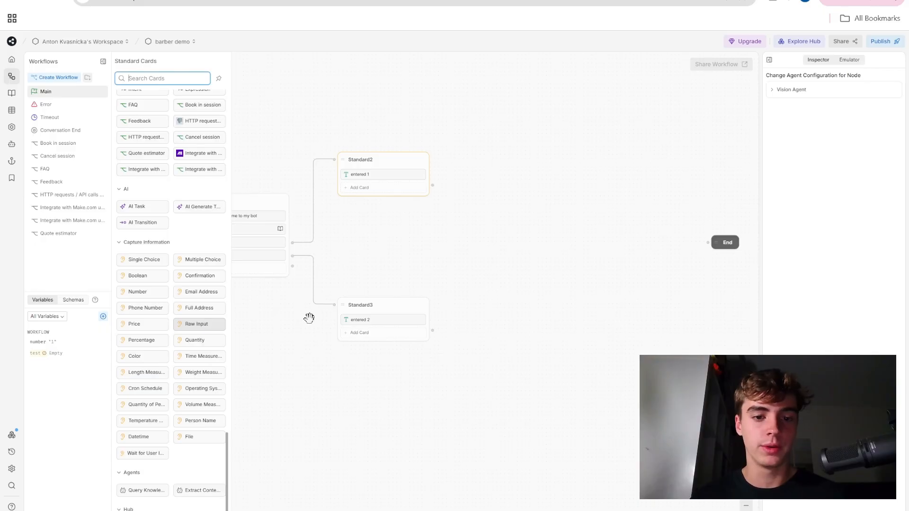
left_click_drag(309, 318, 371, 334)
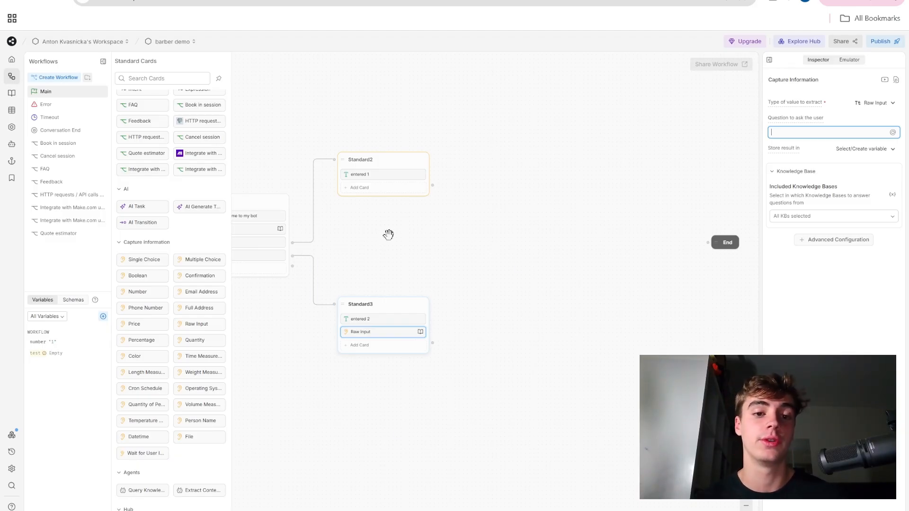
Step: Set the question of the Raw Input card in Standard3 to "what would you like to know?"
scroll(422, 235, "left", 4)
scroll(446, 240, "right", 1)
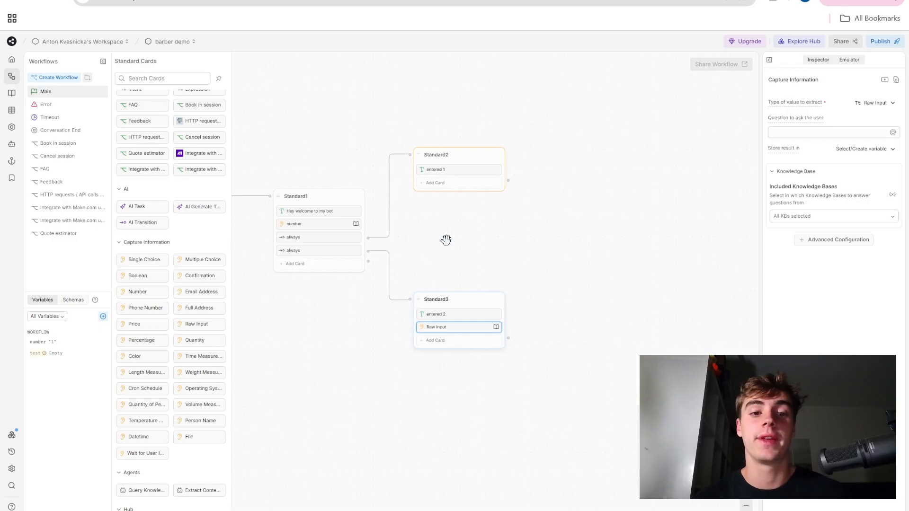
scroll(447, 240, "down", 5)
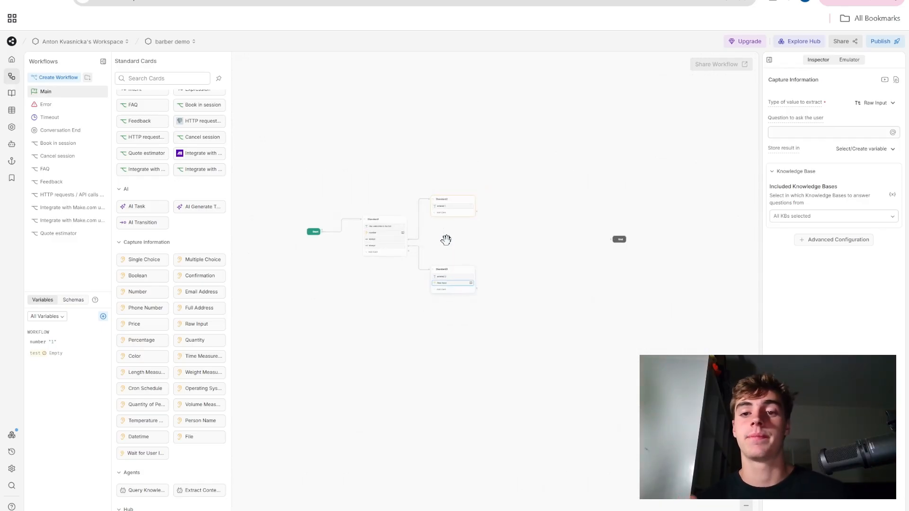
left_click(779, 134)
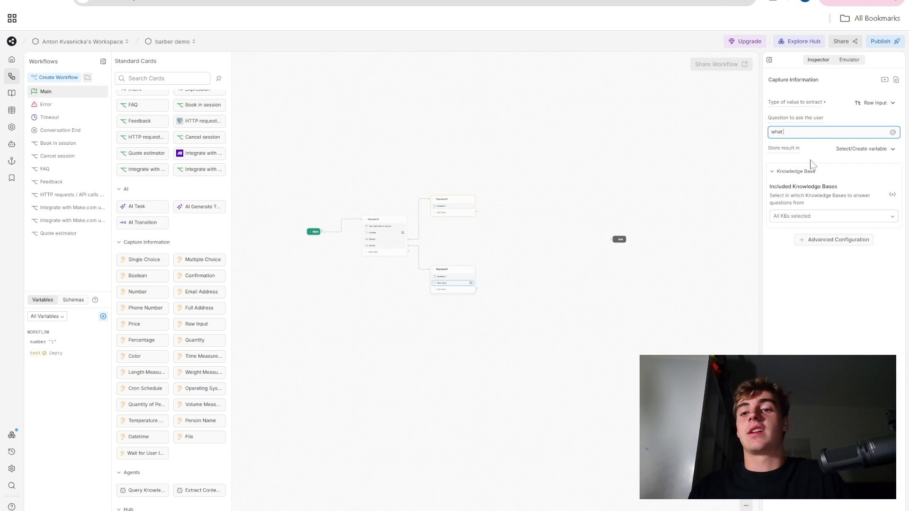
type("what would you like to know?")
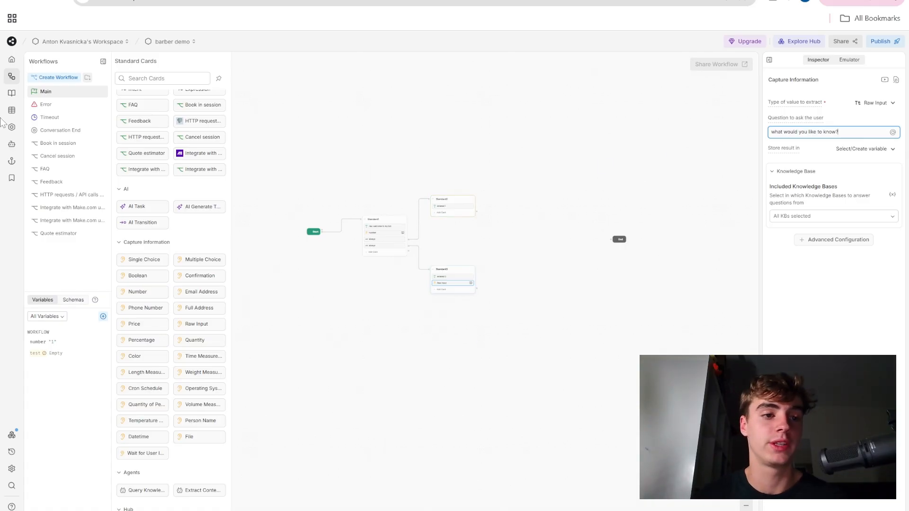
Step: Review the sources of the Default Knowledge Base and its form for adding a website source, and return to the Main workflow
left_click(12, 93)
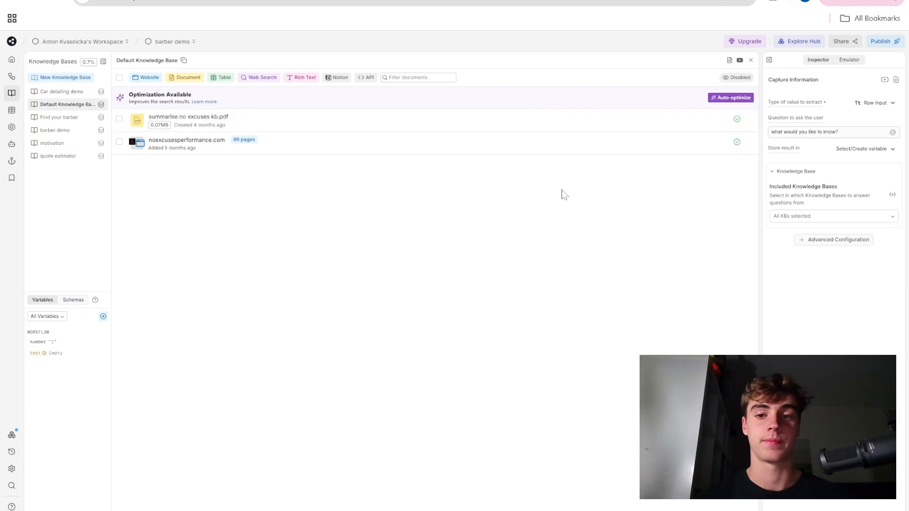
left_click(76, 96)
left_click(72, 105)
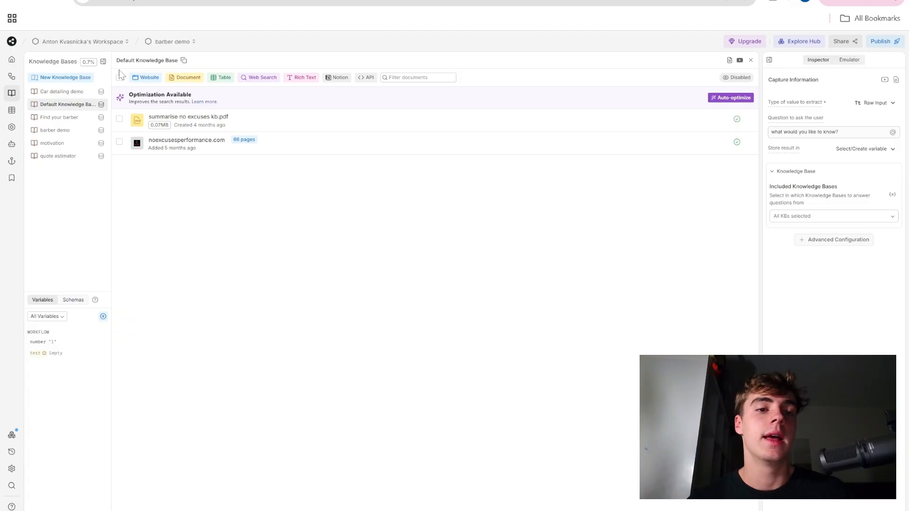
left_click(142, 79)
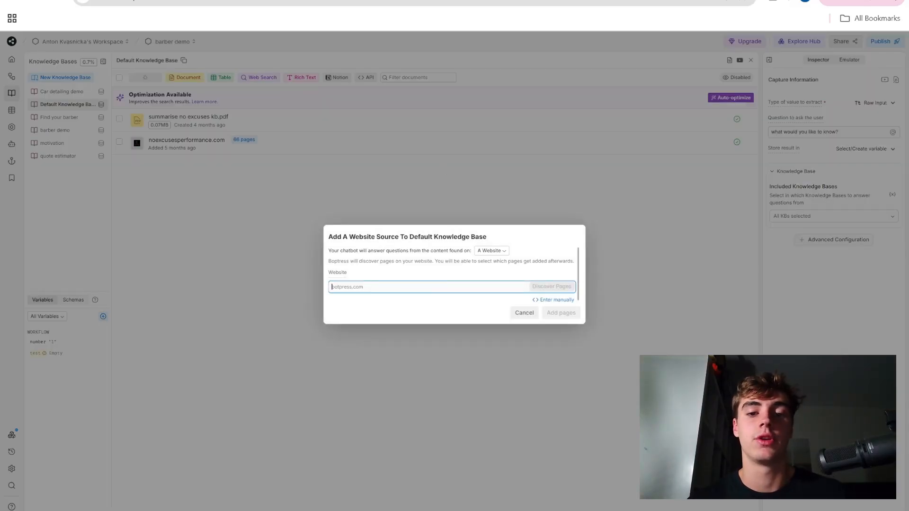
left_click(524, 313)
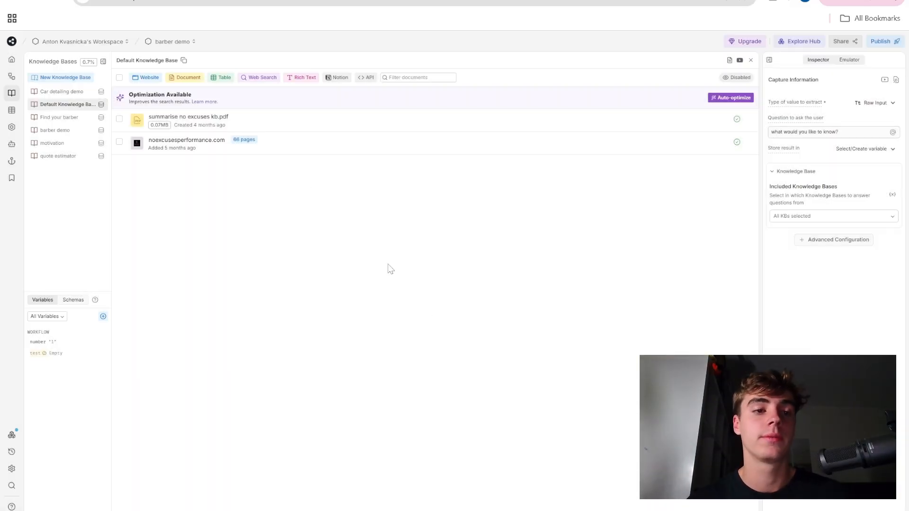
left_click(12, 77)
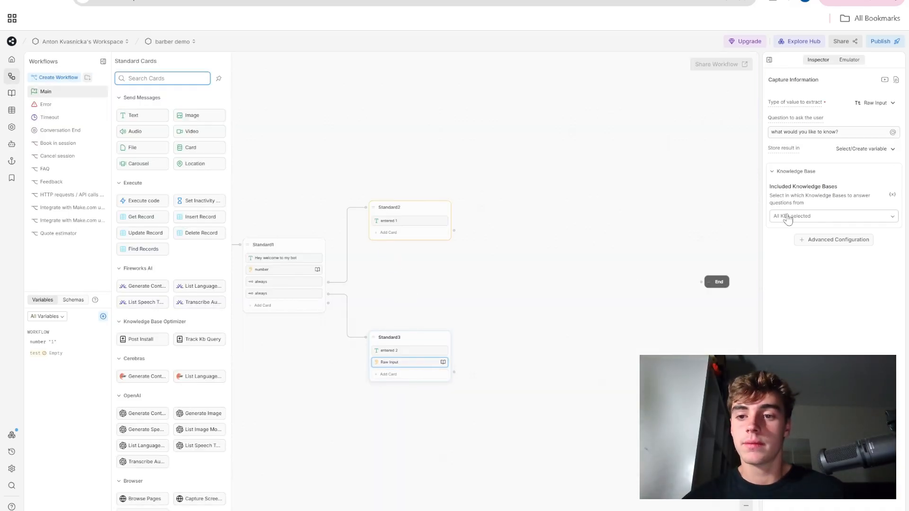
Step: Look through the knowledge bases that can be included for the Raw Input card in Standard3
left_click(823, 218)
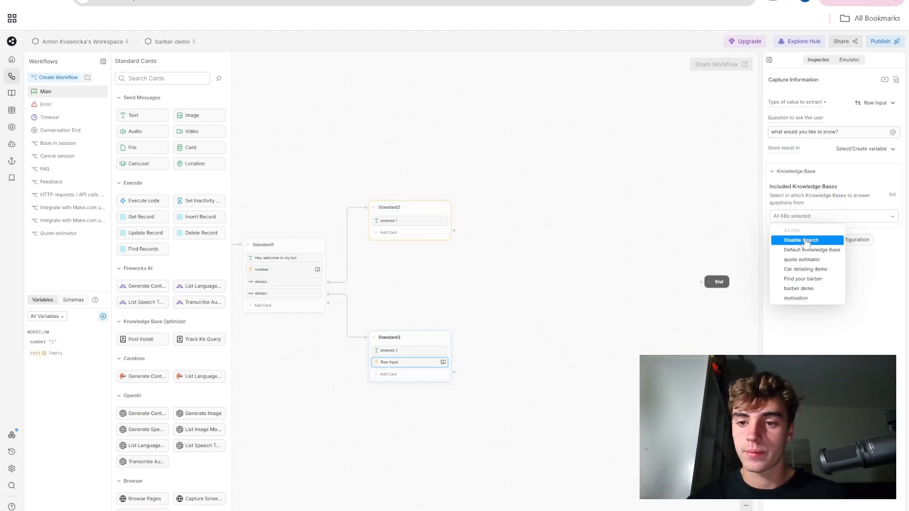
left_click(824, 352)
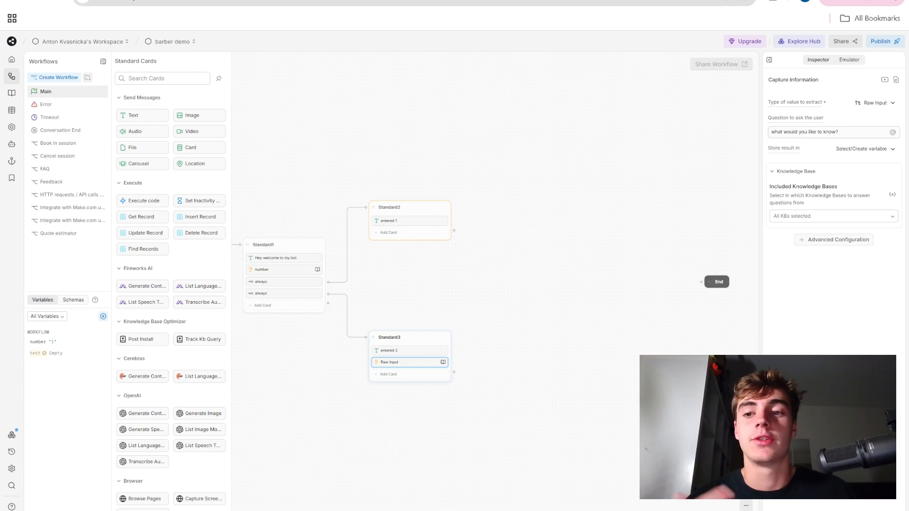
left_click(832, 219)
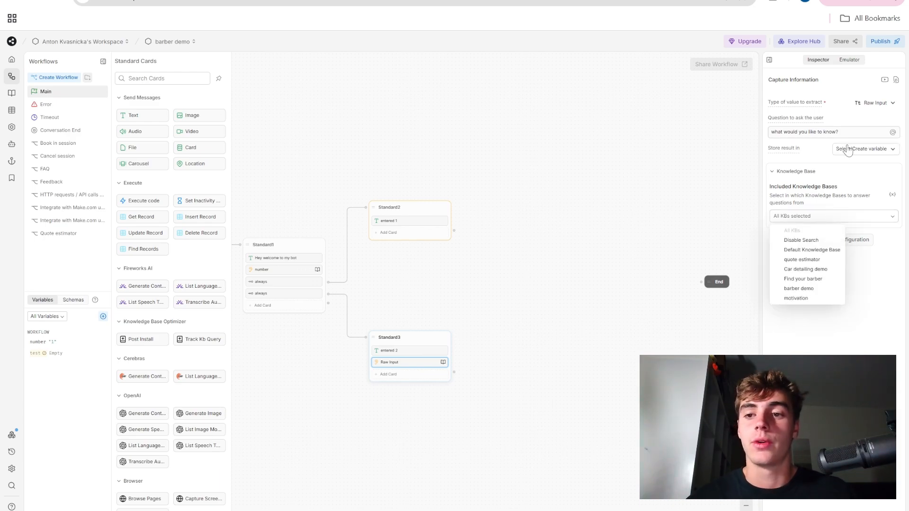
Step: Store the result of the Raw Input card in Standard3 in a new workflow variable named userquestion
left_click(854, 150)
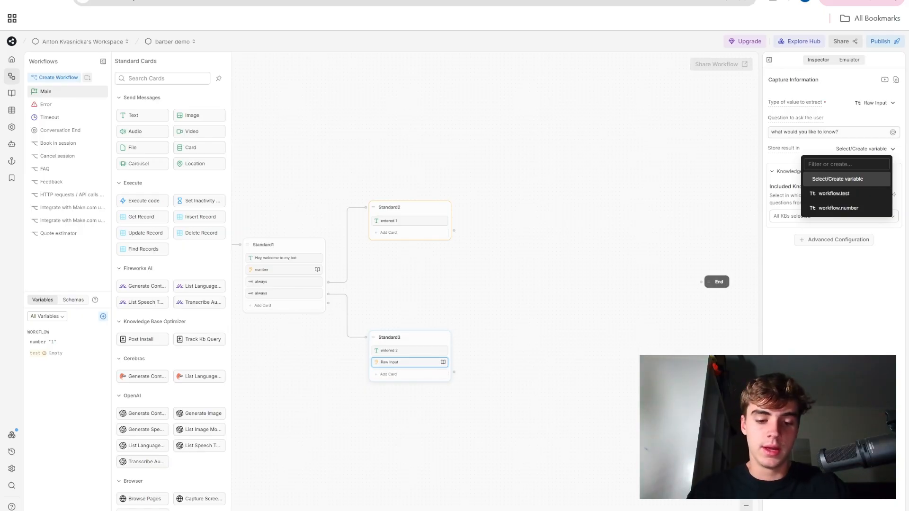
type("userquestio")
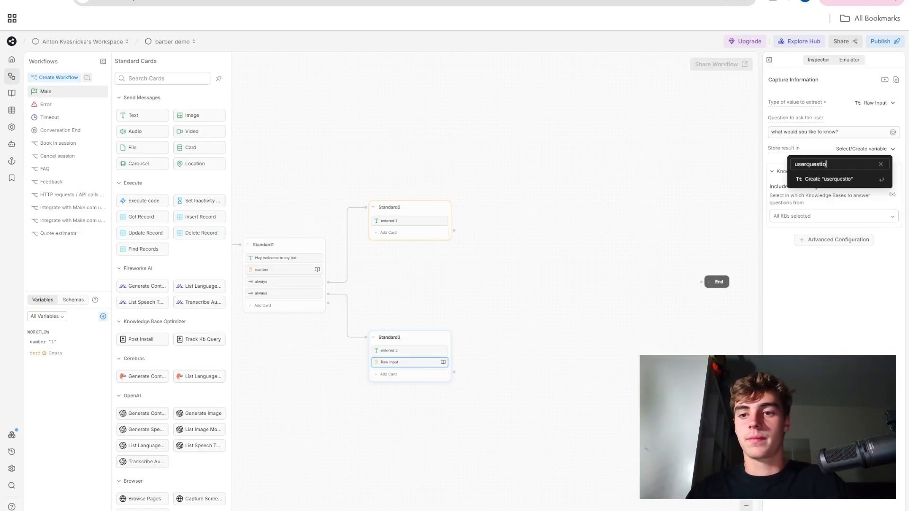
type("n")
key("Return")
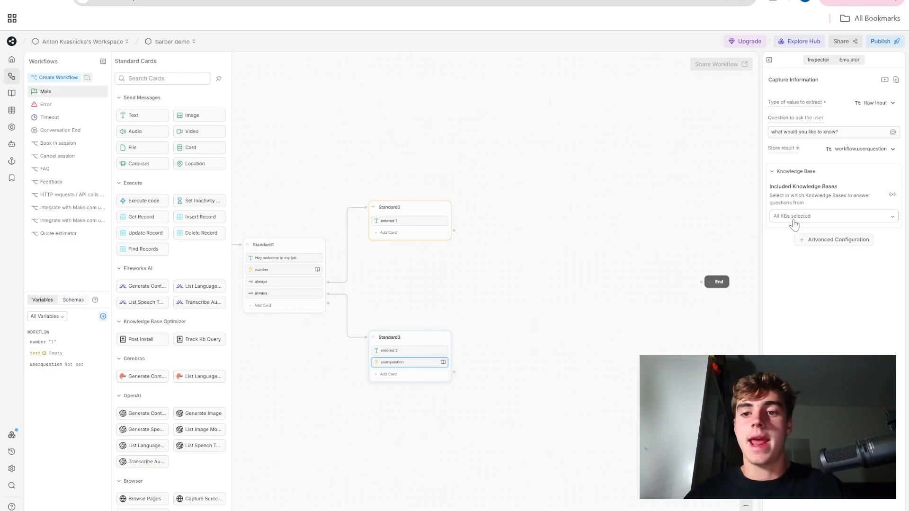
left_click(791, 217)
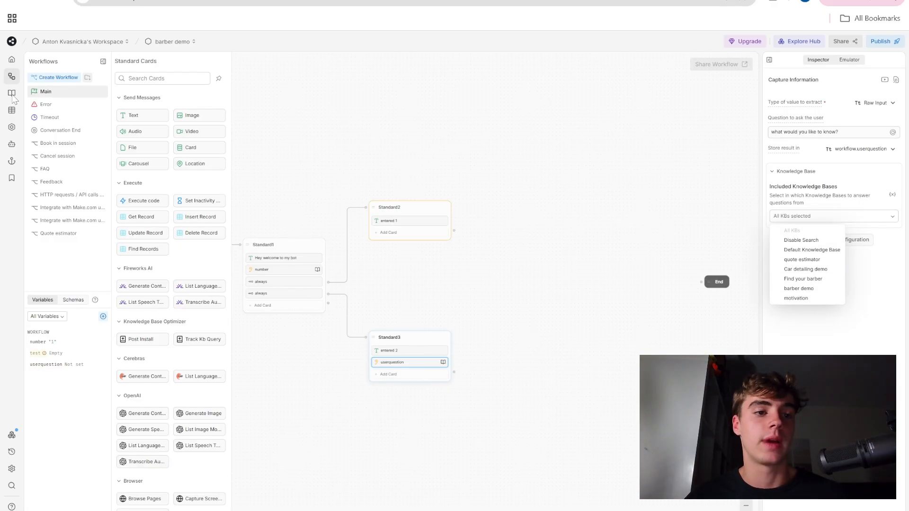
left_click(841, 349)
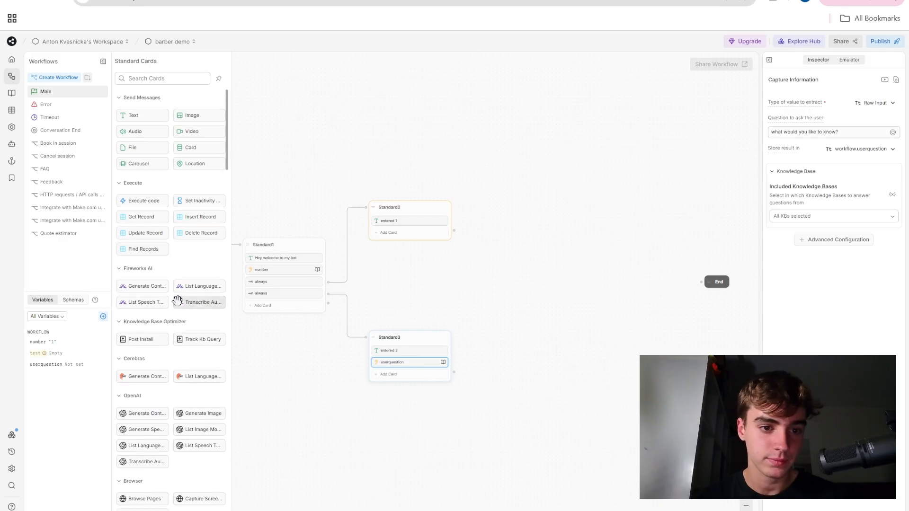
Step: Add a Single Choice capture card below the userquestion card in Standard3
scroll(147, 251, "down", 15)
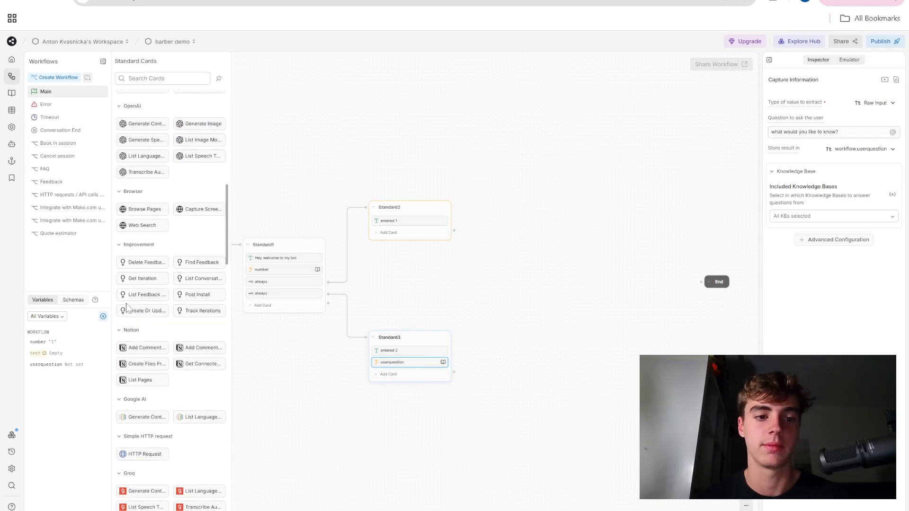
scroll(142, 375, "down", 6)
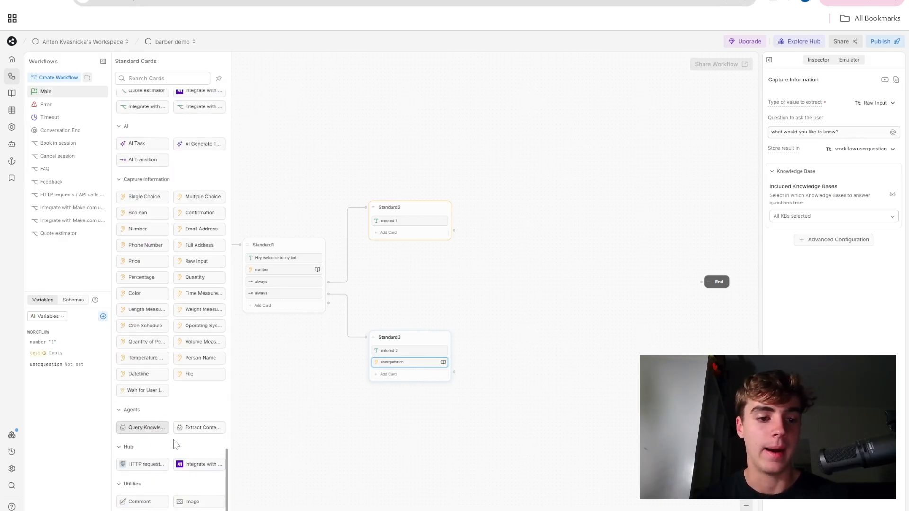
scroll(168, 260, "up", 3)
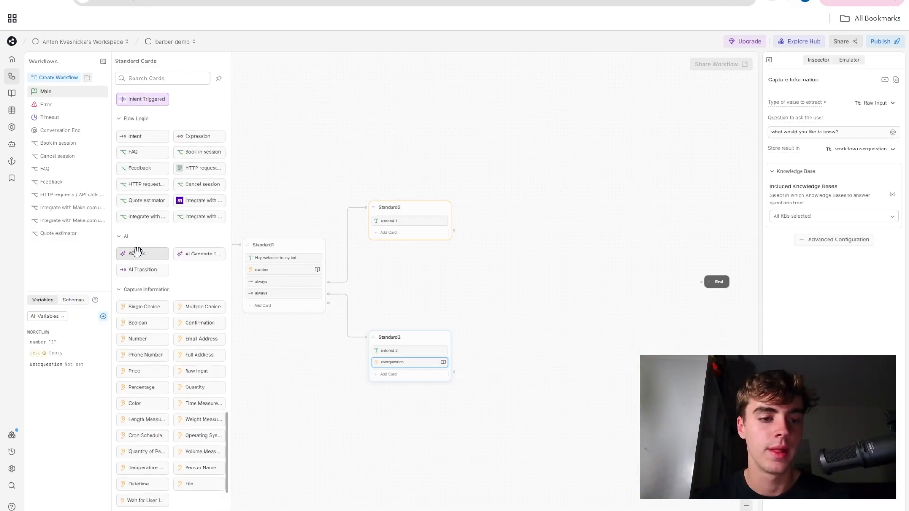
scroll(156, 306, "down", 3)
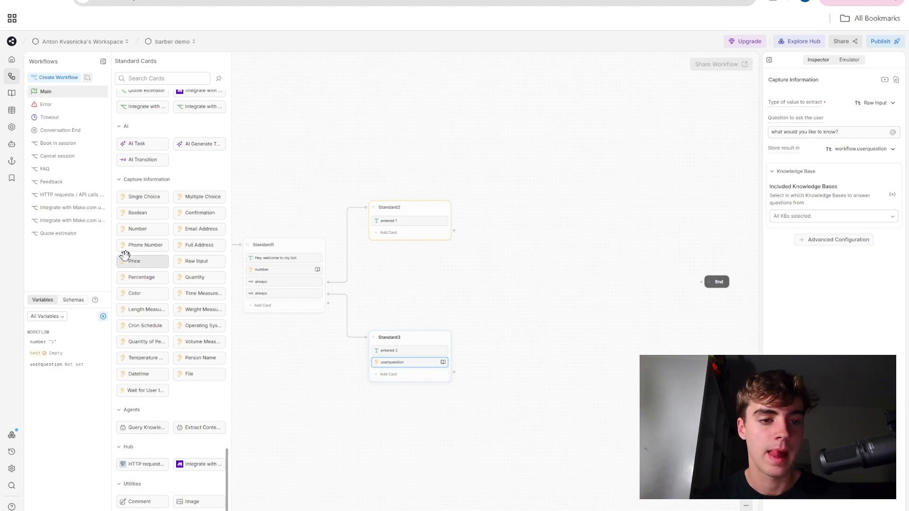
left_click_drag(151, 198, 403, 376)
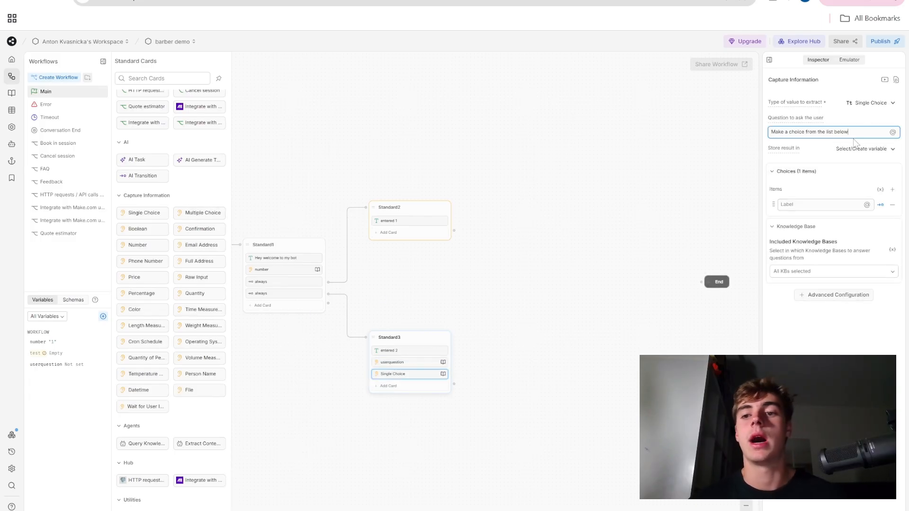
Step: Replace the Single Choice card's question with "What would you like to do?"
key("ctrl+a")
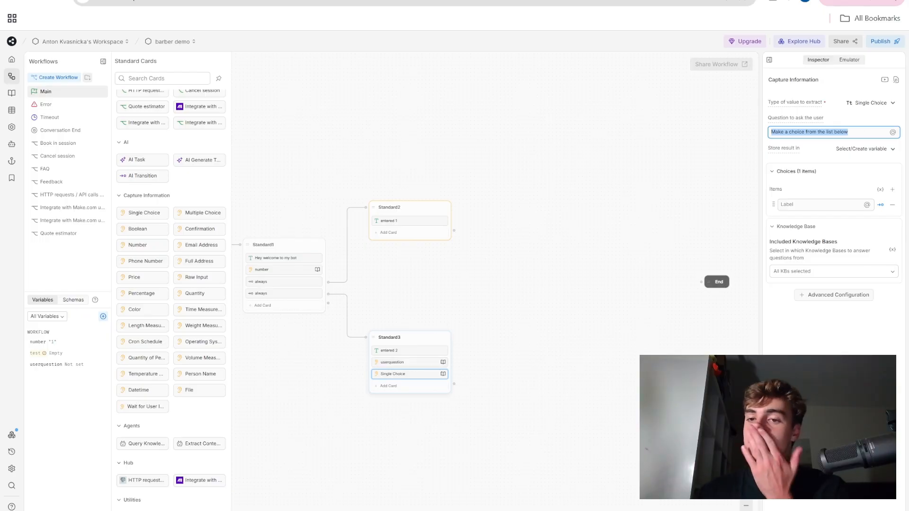
key("BackSpace")
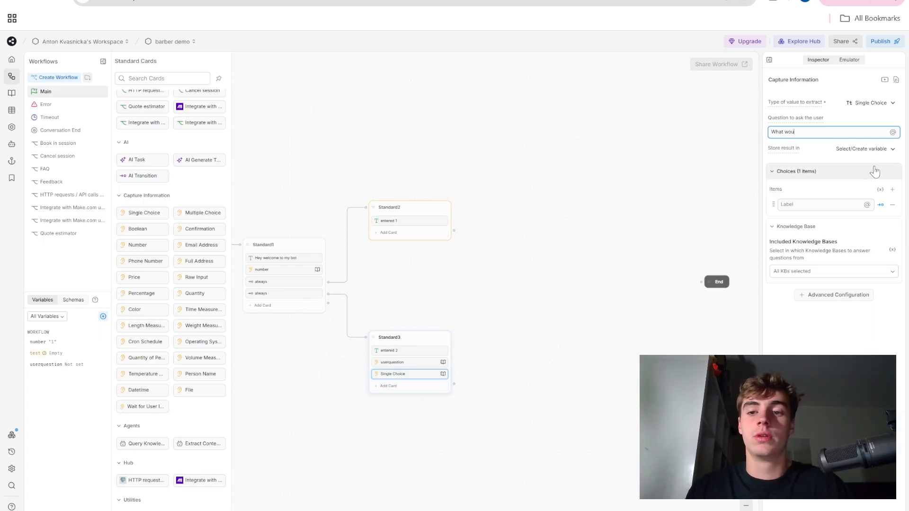
type("u like to")
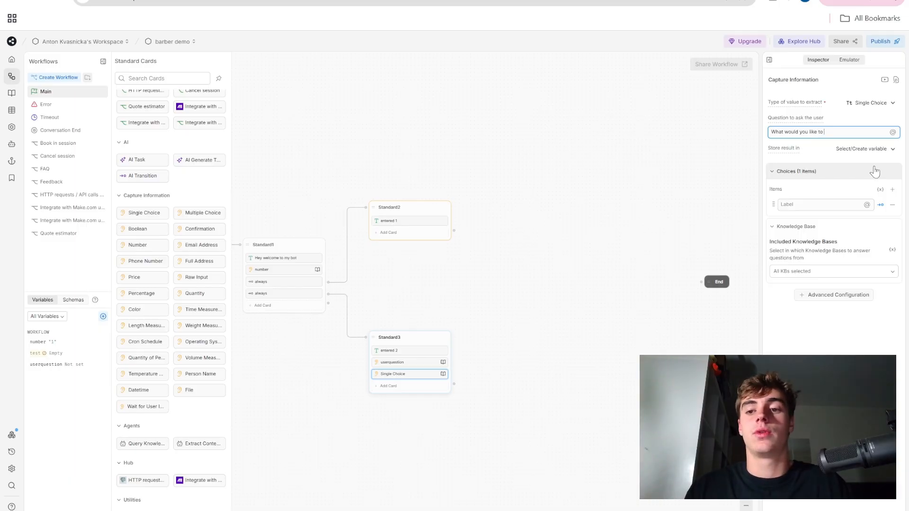
type(" do?")
Step: Give the Single Choice card three choices: "ask a question", "leave a review" and "book a session"
left_click(805, 205)
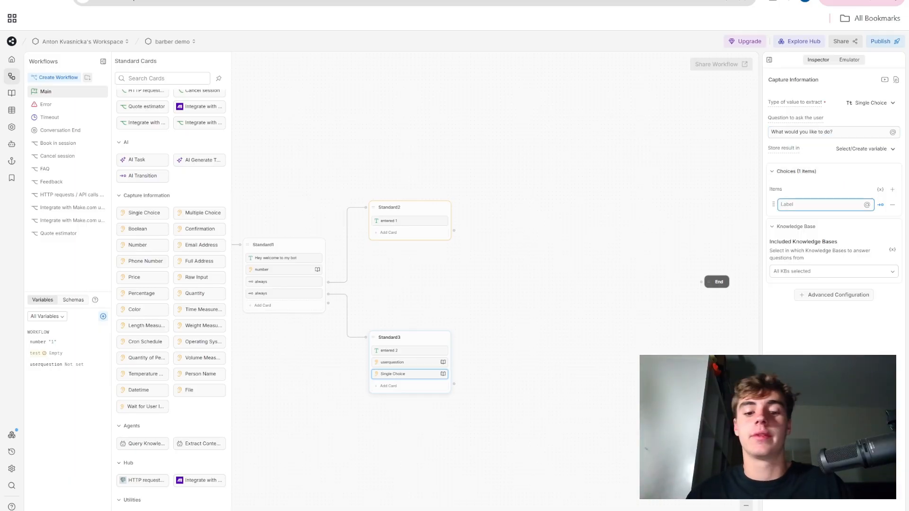
type("ask a questi")
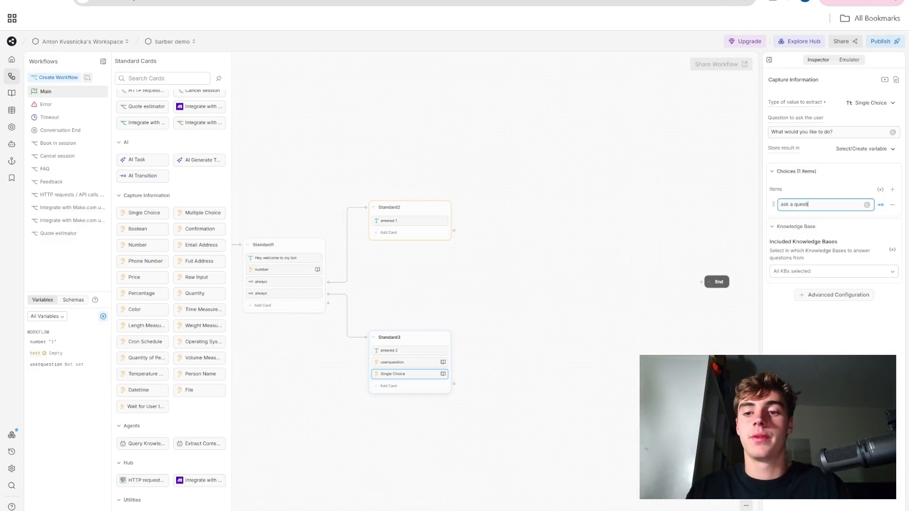
type("on")
key("Return")
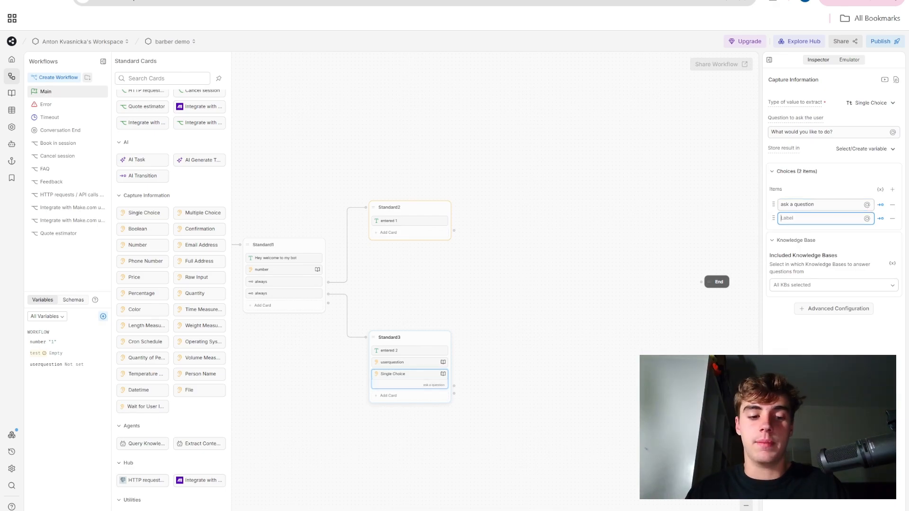
type("leave a rev")
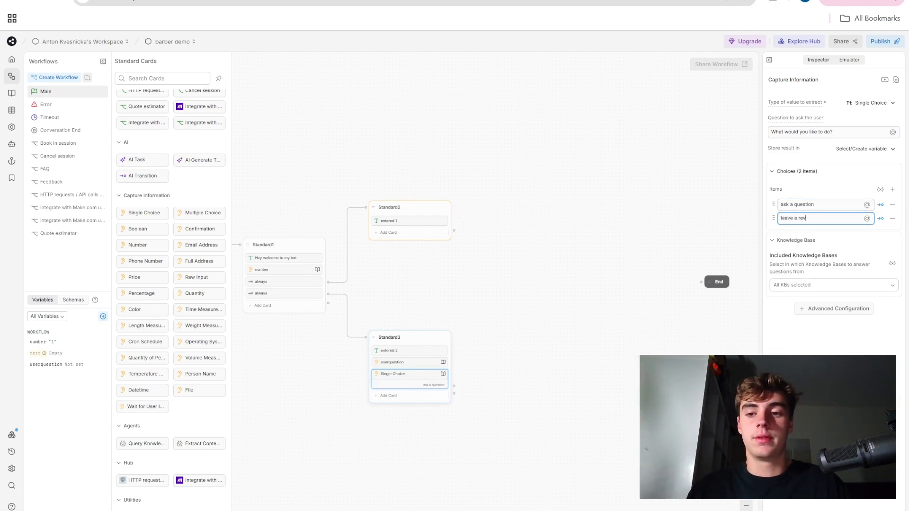
type("iew")
key("Return")
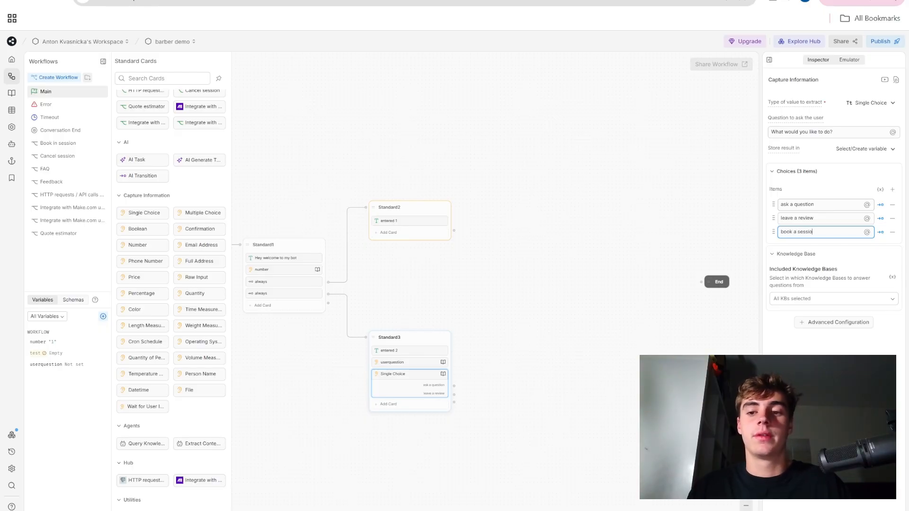
left_click(812, 317)
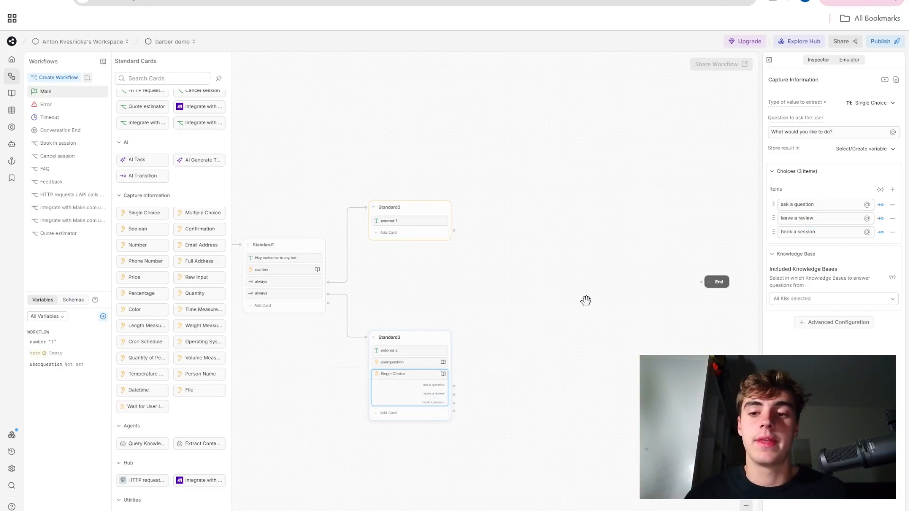
scroll(586, 300, "down", 5)
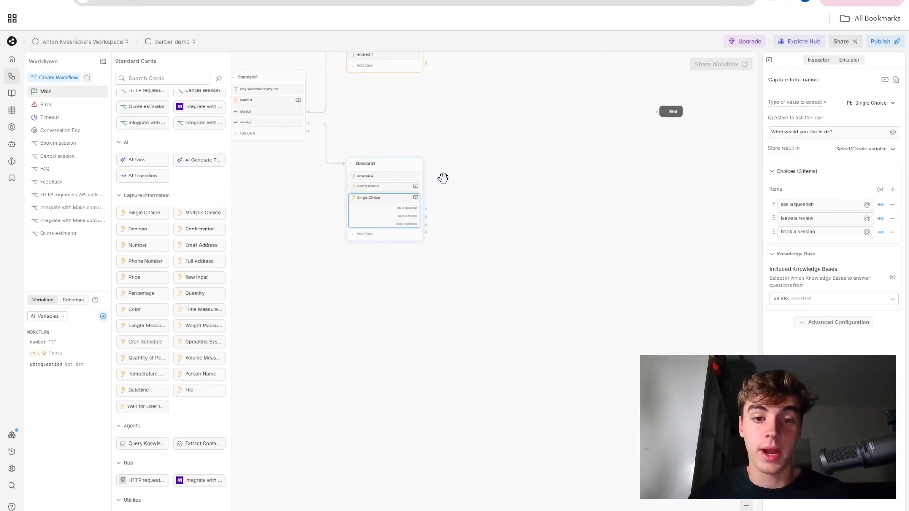
scroll(444, 177, "up", 3)
left_click_drag(420, 221, 449, 179)
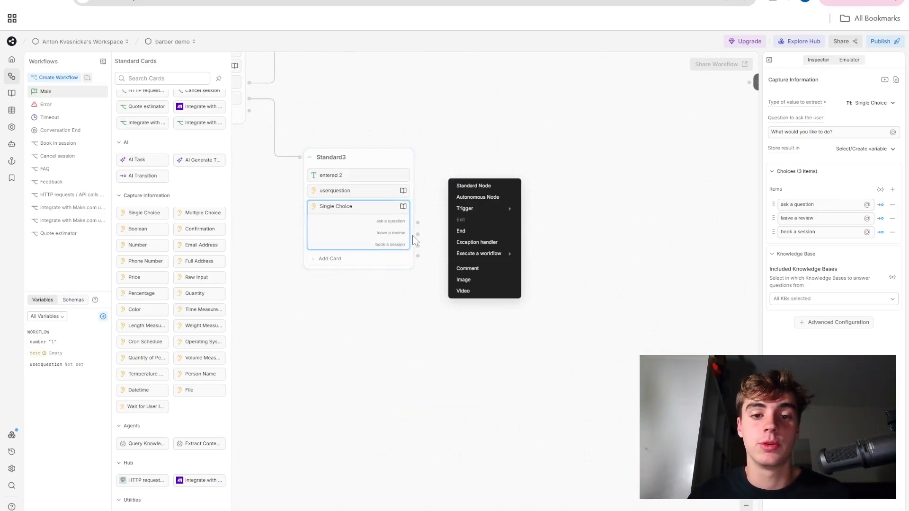
left_click(415, 238)
left_click_drag(418, 234, 448, 283)
left_click(414, 245)
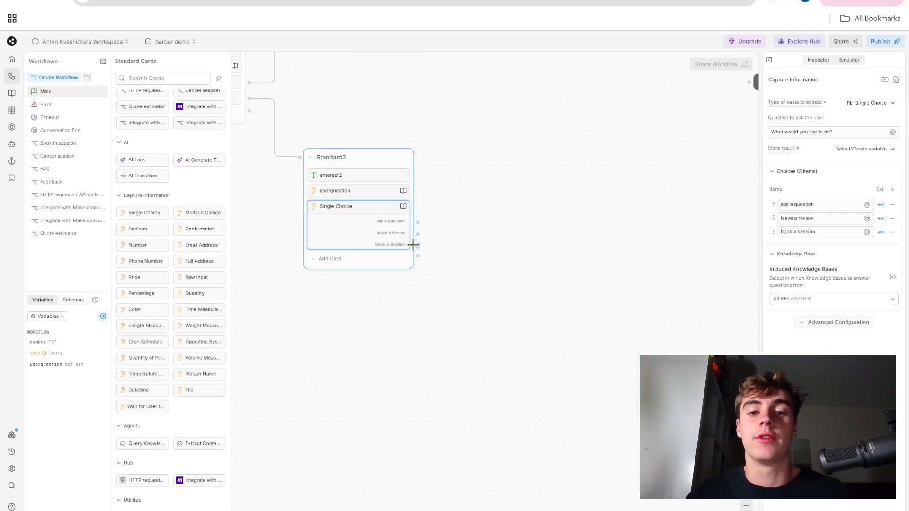
left_click_drag(417, 246, 496, 345)
left_click(458, 274)
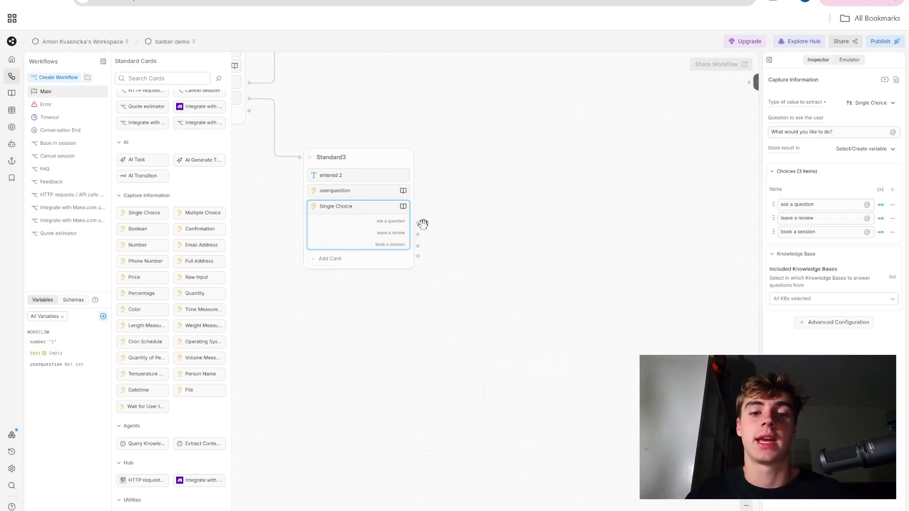
Step: Connect the "ask a question" choice to a new standard node and add a Raw Input capture card to that node
left_click_drag(419, 223, 501, 122)
left_click(520, 127)
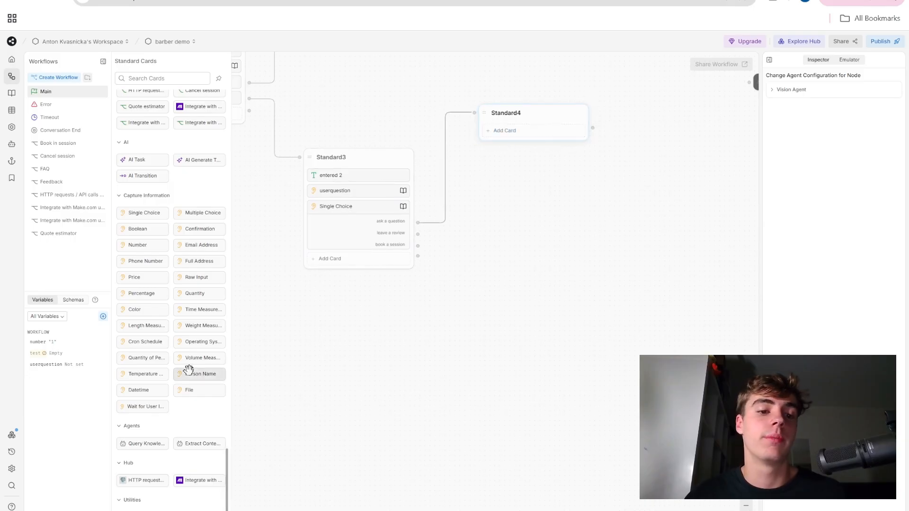
scroll(192, 341, "up", 1)
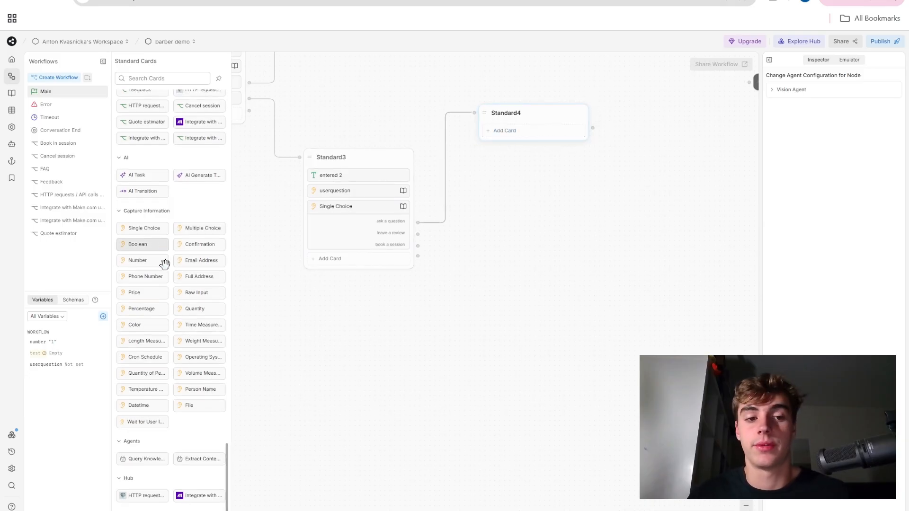
left_click(193, 294)
left_click(595, 218)
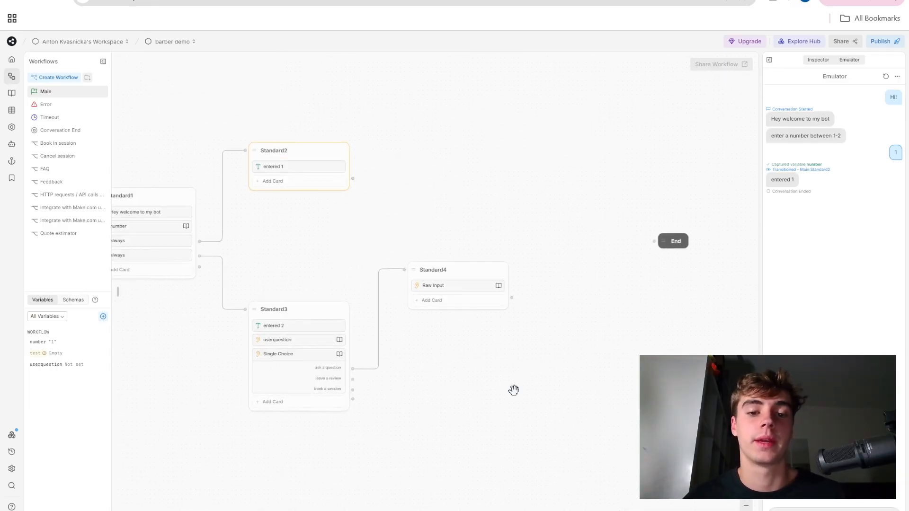
Step: Connect the "leave a review" choice in Standard3 to a new standard node placed below Standard4
left_click_drag(355, 341, 417, 340)
left_click(442, 353)
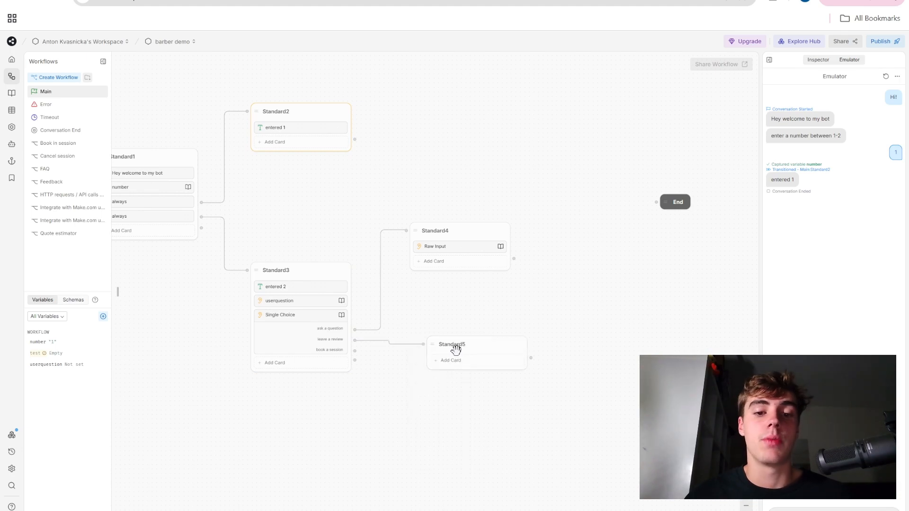
Step: Add a Card message to Standard5 and connect the "book a session" choice to a new standard node below Standard5
left_click(451, 361)
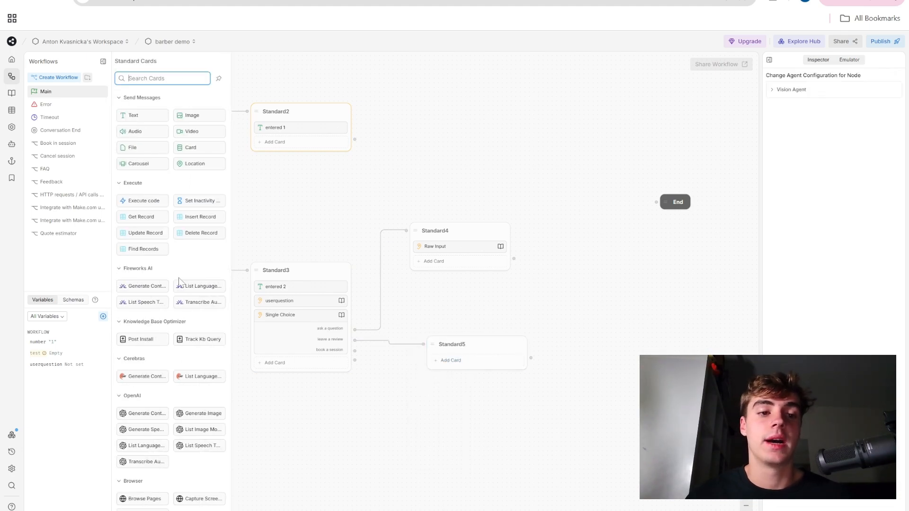
left_click(201, 147)
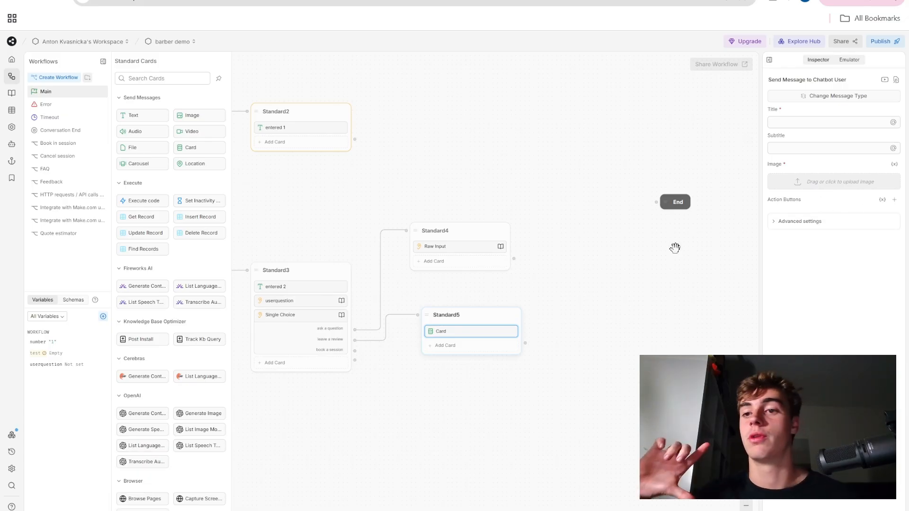
right_click(403, 369)
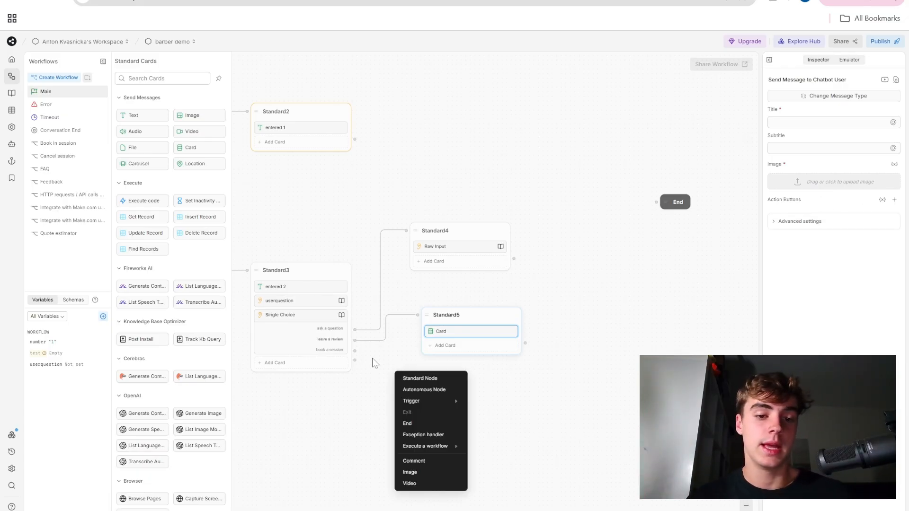
left_click(367, 355)
left_click_drag(354, 351, 394, 395)
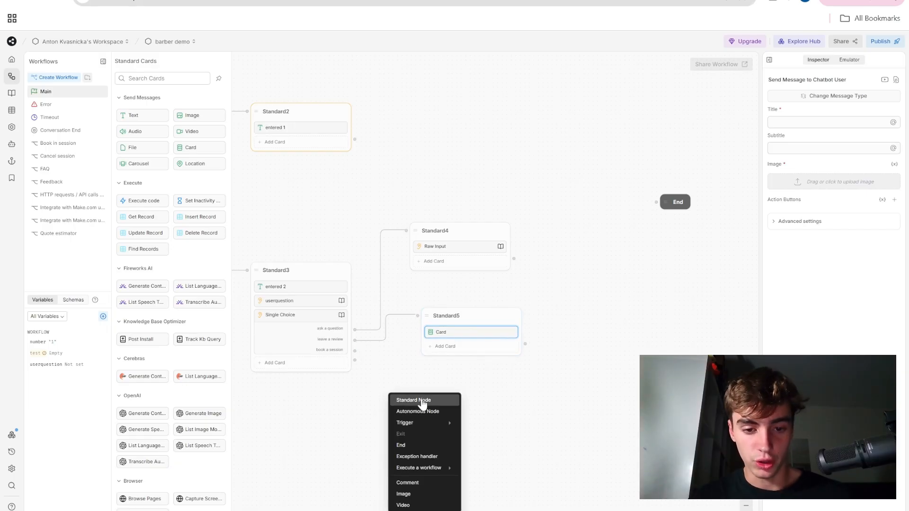
left_click(421, 397)
Step: Add a Raw Input capture card to the "book a session" node with the question "whats your email"
left_click(414, 415)
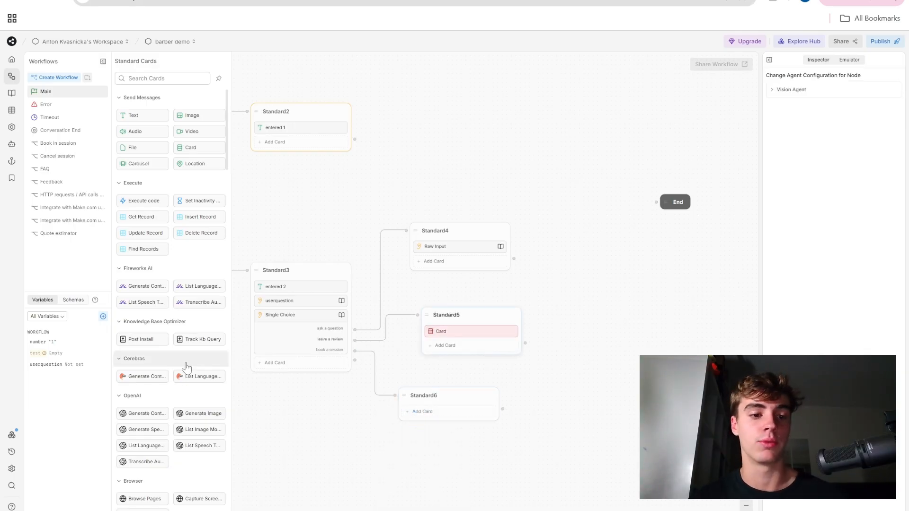
scroll(187, 367, "down", 15)
scroll(188, 367, "down", 10)
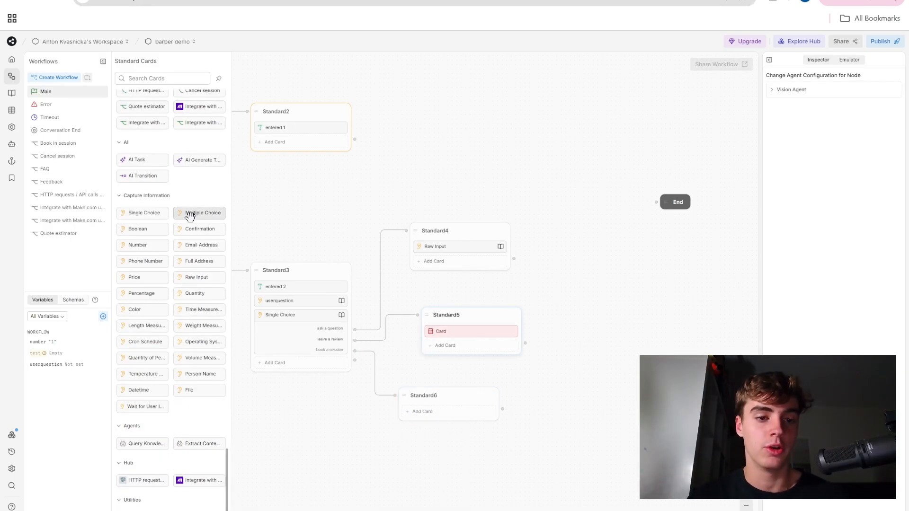
left_click_drag(199, 278, 447, 411)
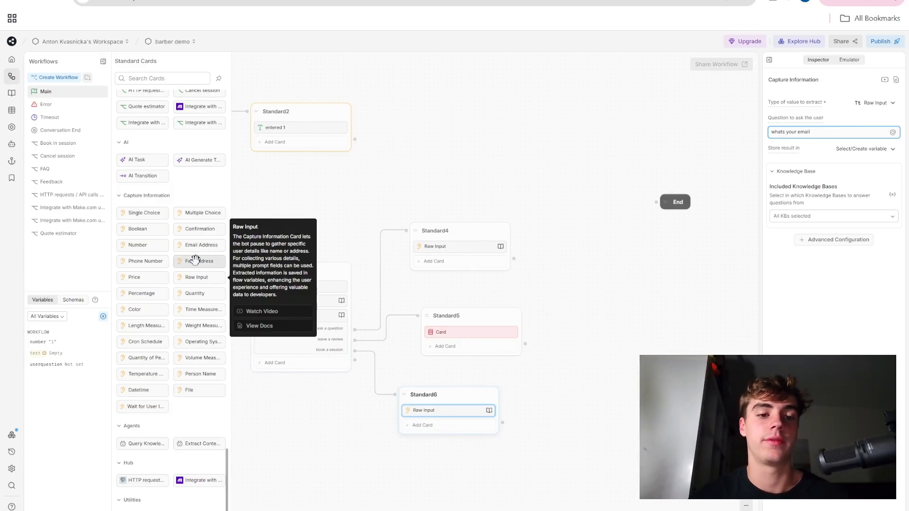
left_click(194, 290)
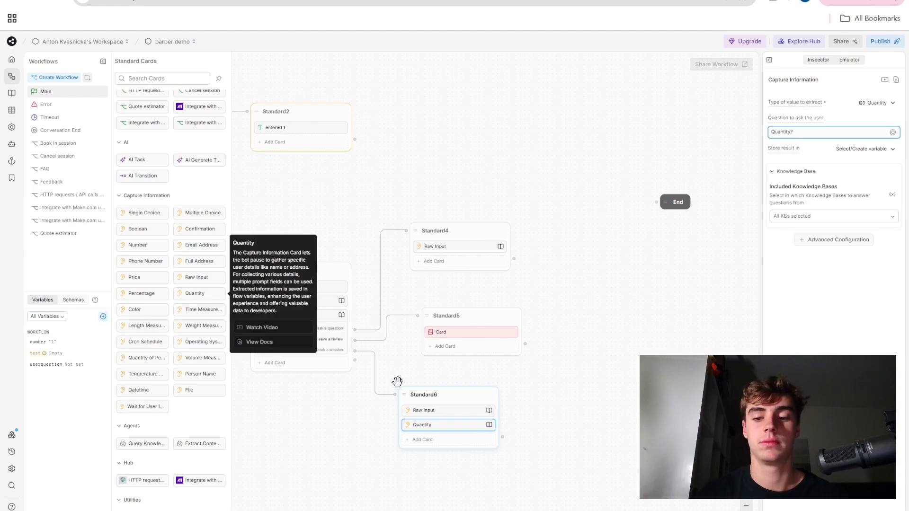
right_click(421, 429)
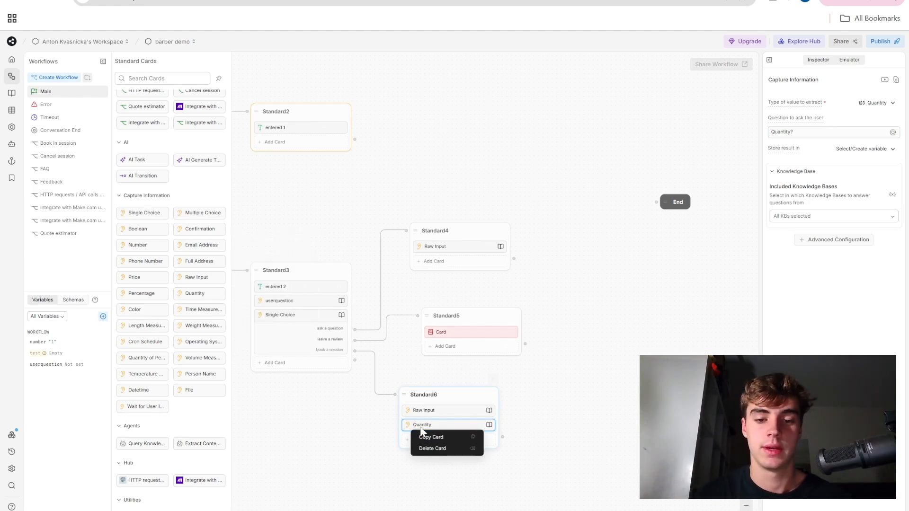
left_click(447, 450)
Step: Add a second Raw Input card asking "when do you want to book?" to Standard6, followed by an Execute code card
left_click(196, 277)
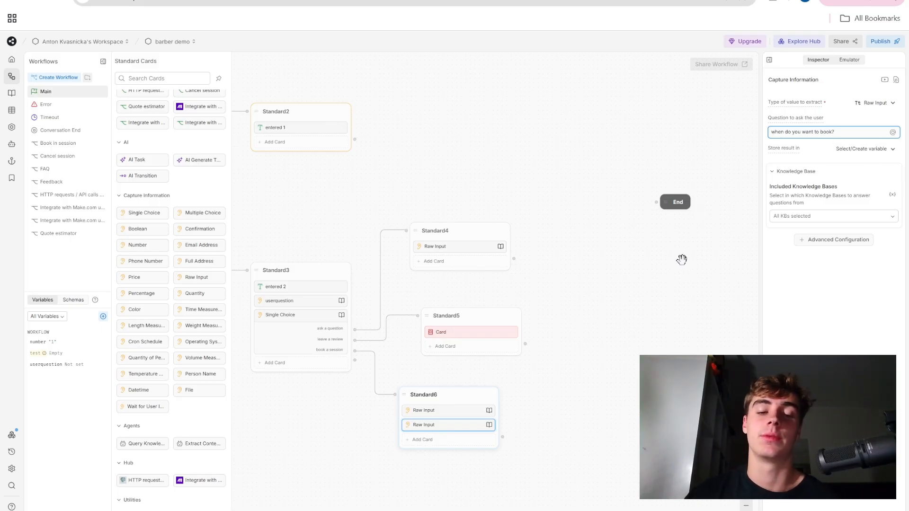
left_click(413, 444)
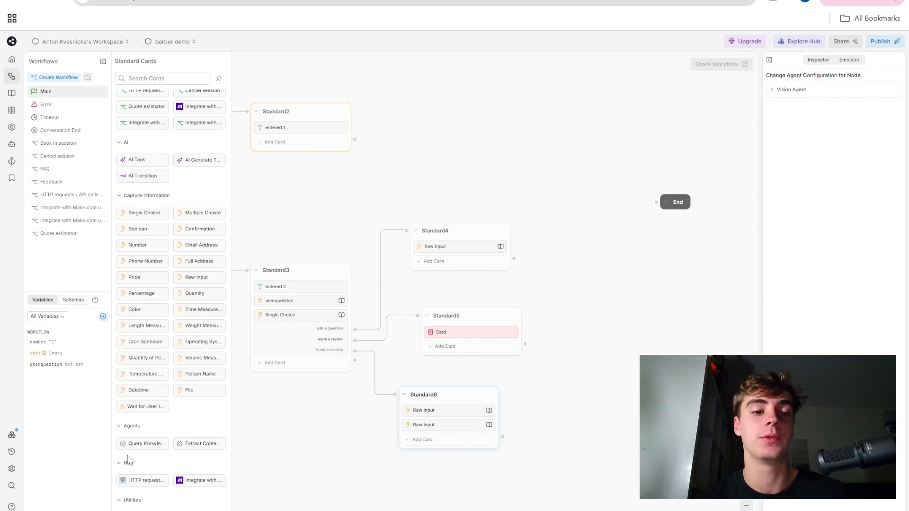
scroll(166, 110, "up", 10)
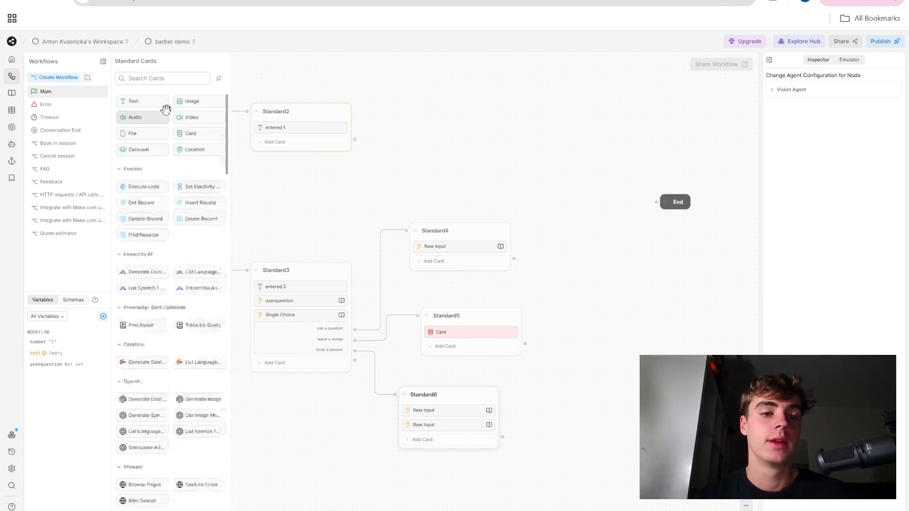
left_click_drag(155, 203, 432, 443)
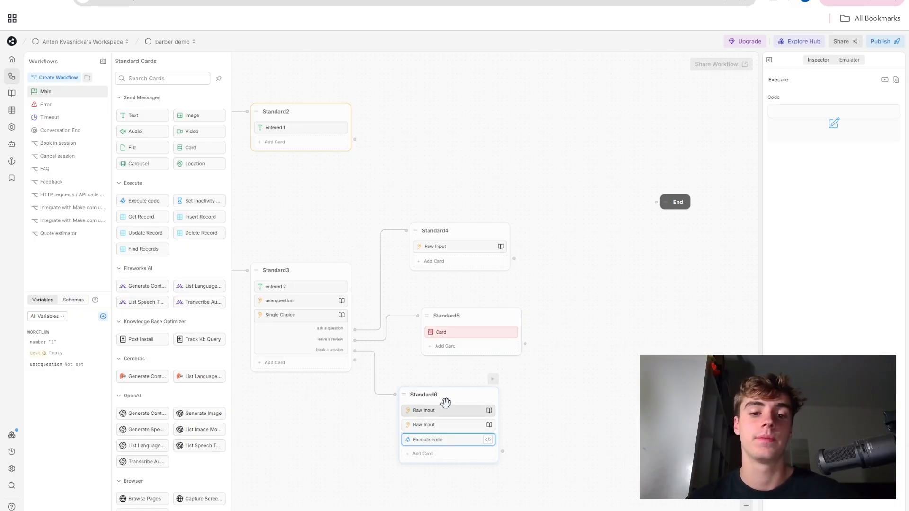
Step: Generate the Execute code card's code with the AI prompt "create a webhook to make.com and send variables x,y,z"
left_click(837, 138)
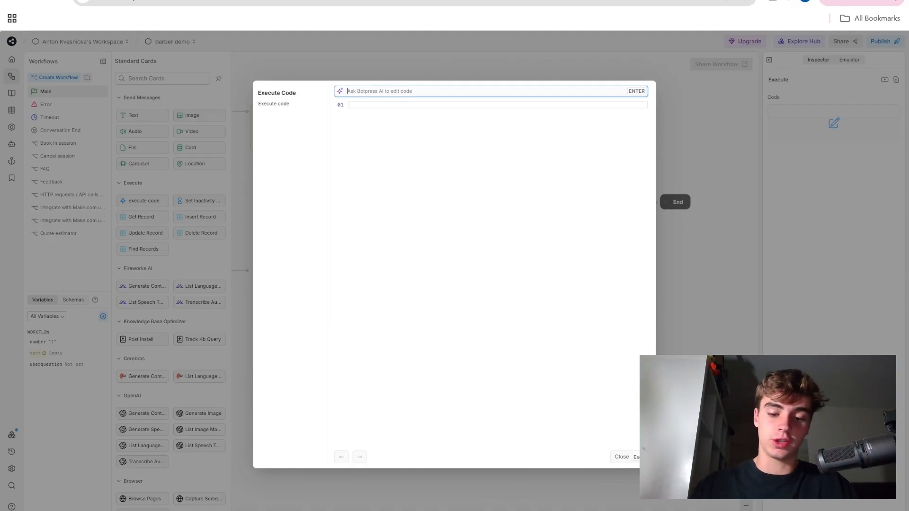
type("create a")
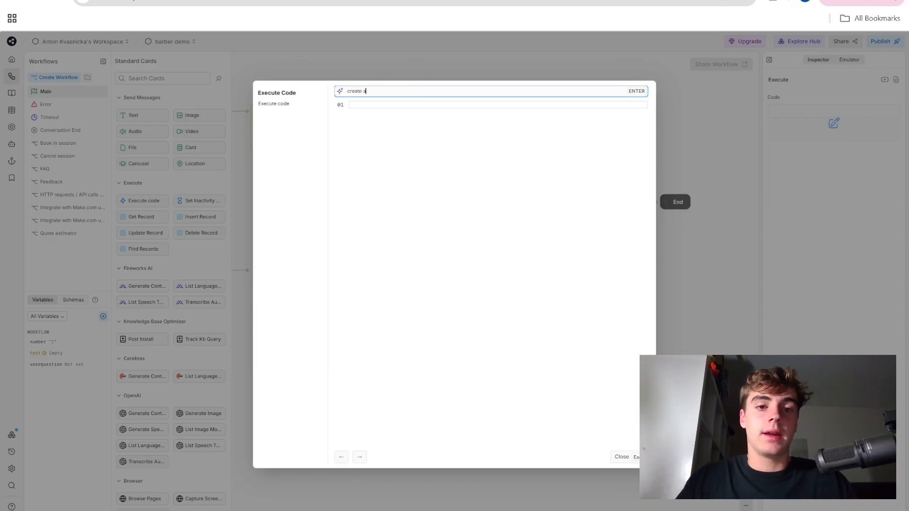
type(" webhop")
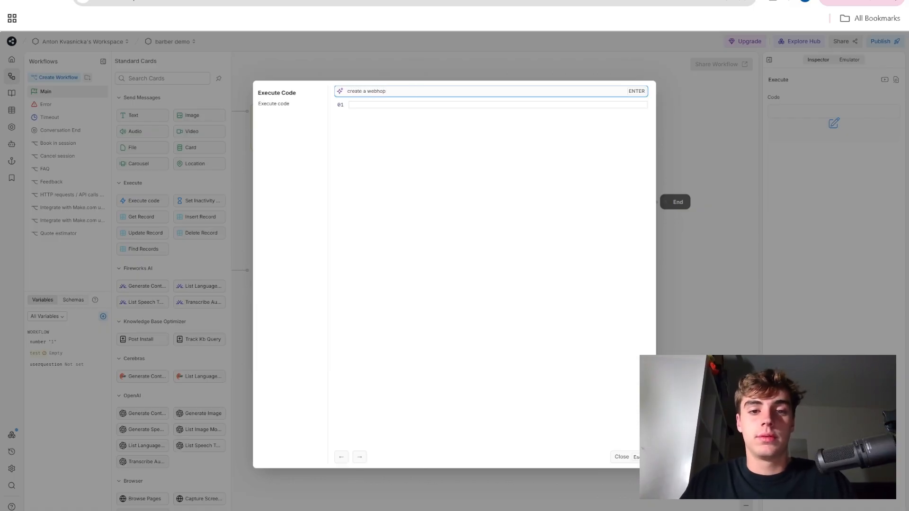
key("BackSpace")
type("ok to")
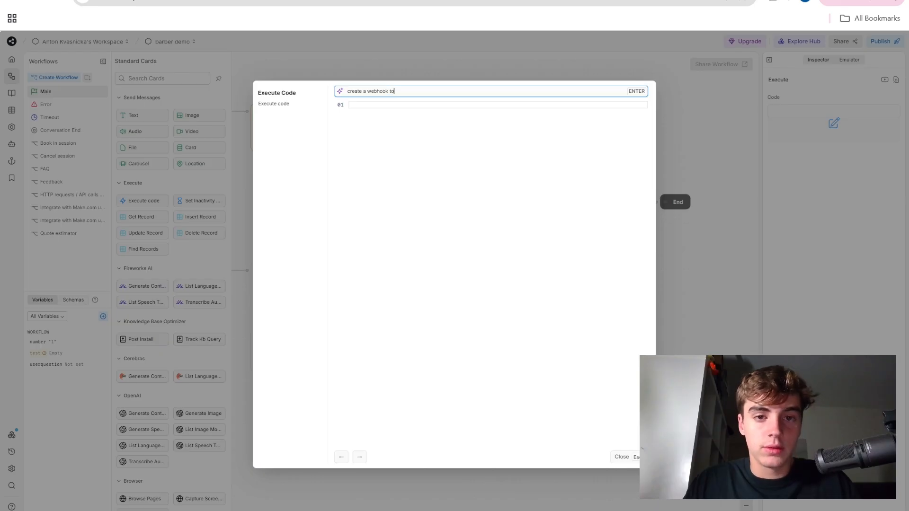
type(" make.com")
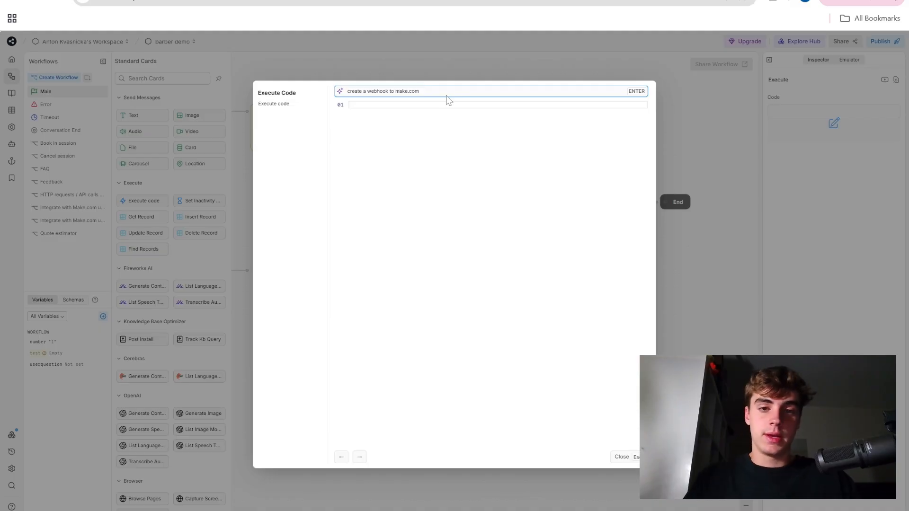
type("where")
key("BackSpace")
key("BackSpace")
key("BackSpace")
key("BackSpace")
key("BackSpace")
type("a")
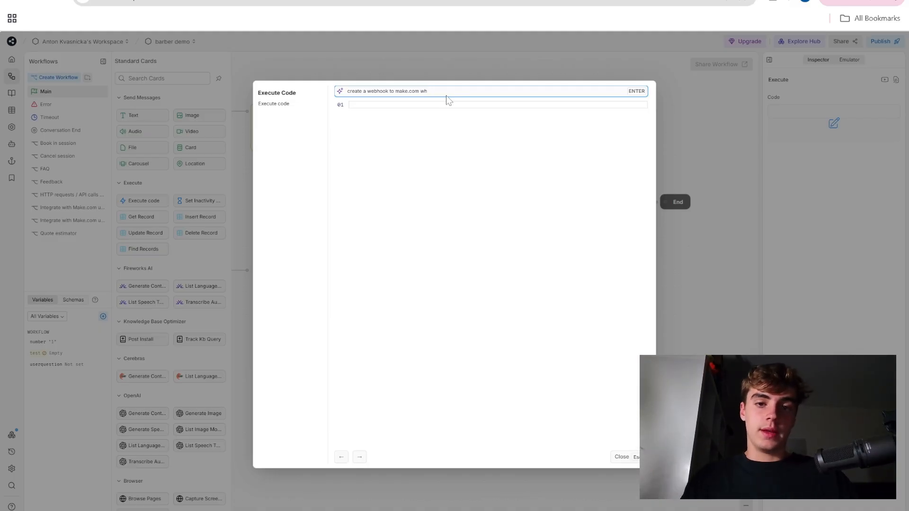
type("nd")
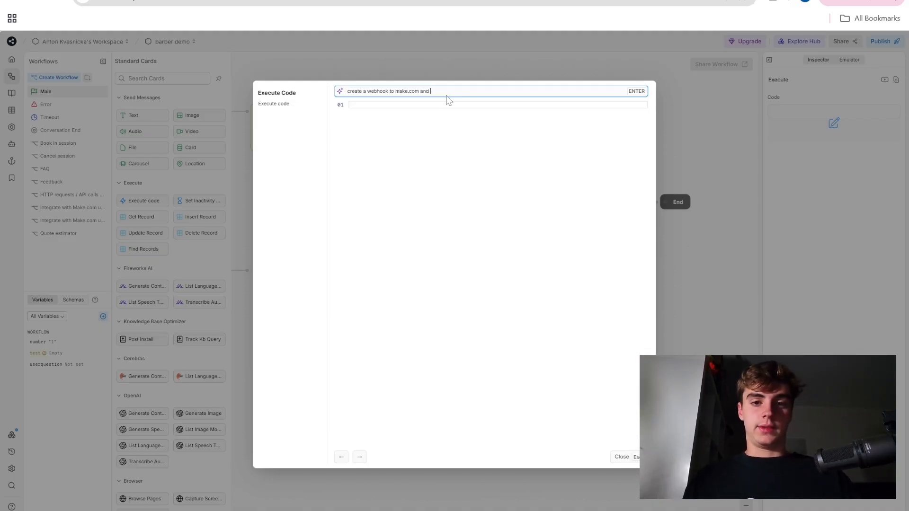
type(" send v")
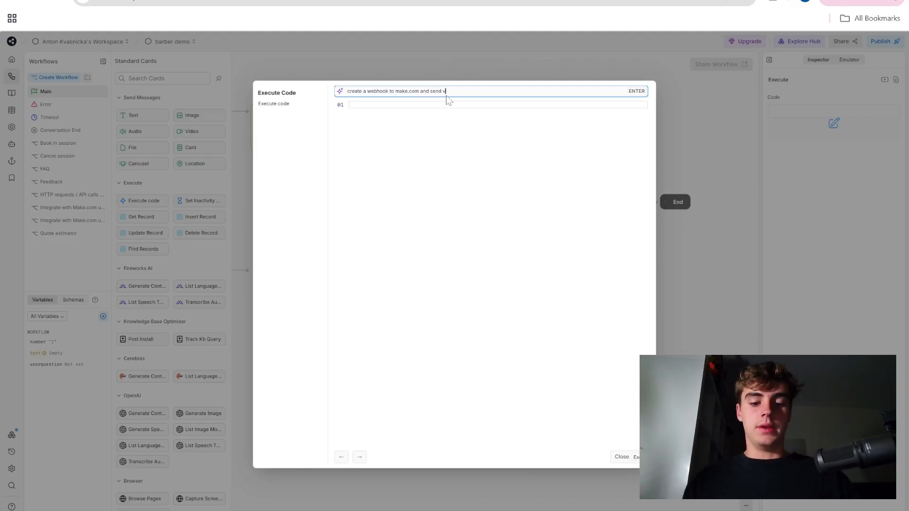
type("ariables ")
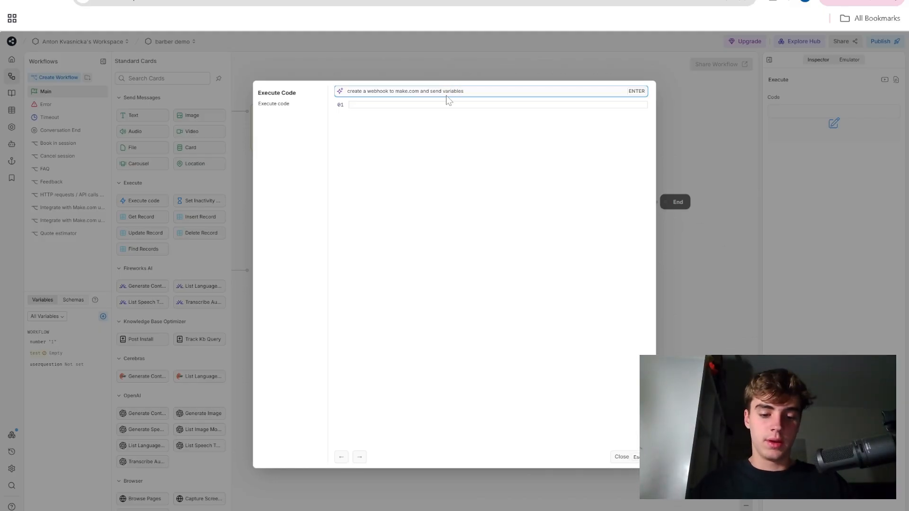
type("x,y")
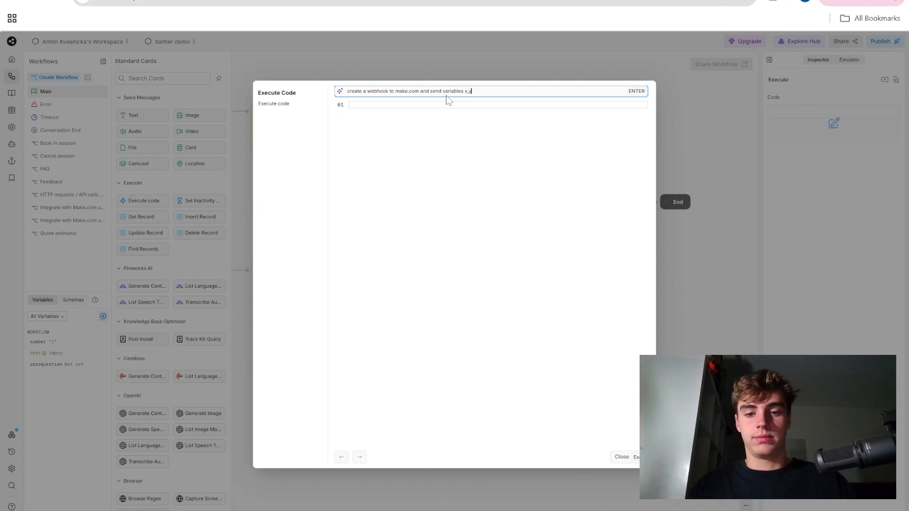
type(",z")
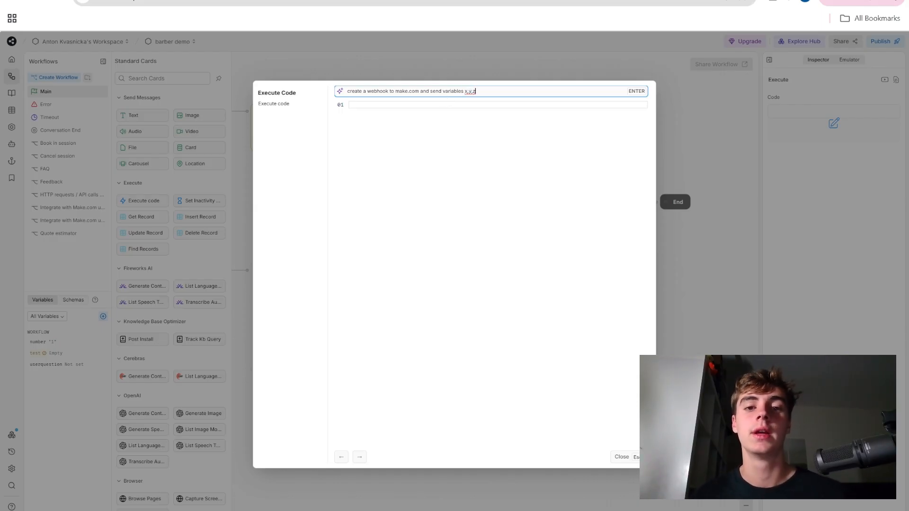
key("Return")
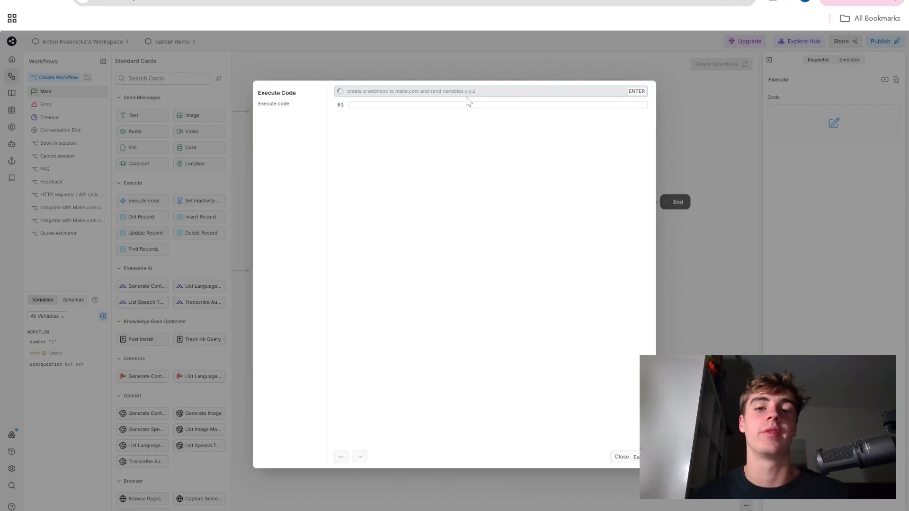
left_click(587, 457)
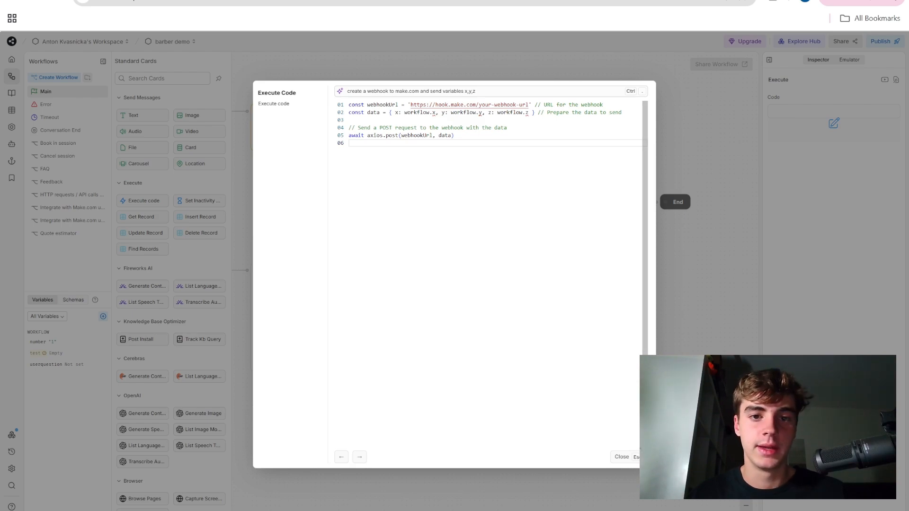
Step: Delete the placeholder webhook URL between the quotes in the generated code and close the code editor
left_click_drag(411, 105, 529, 104)
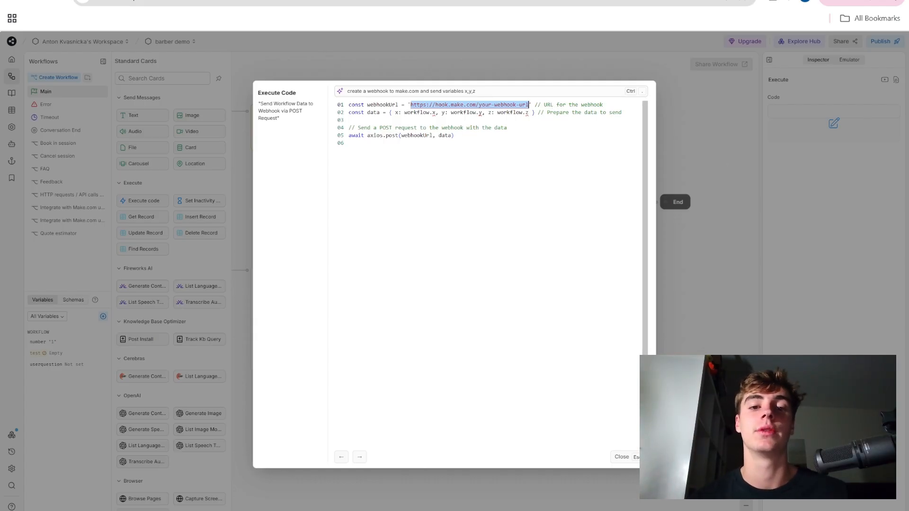
key("BackSpace")
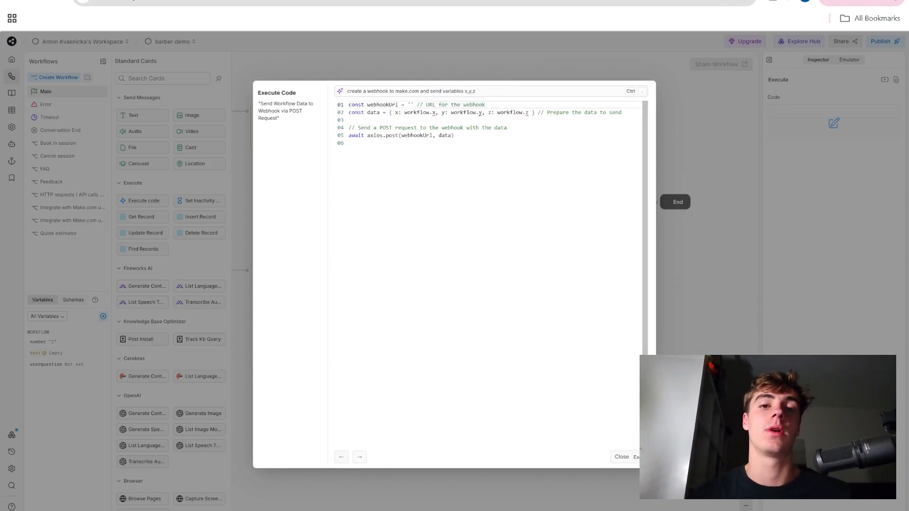
left_click(622, 457)
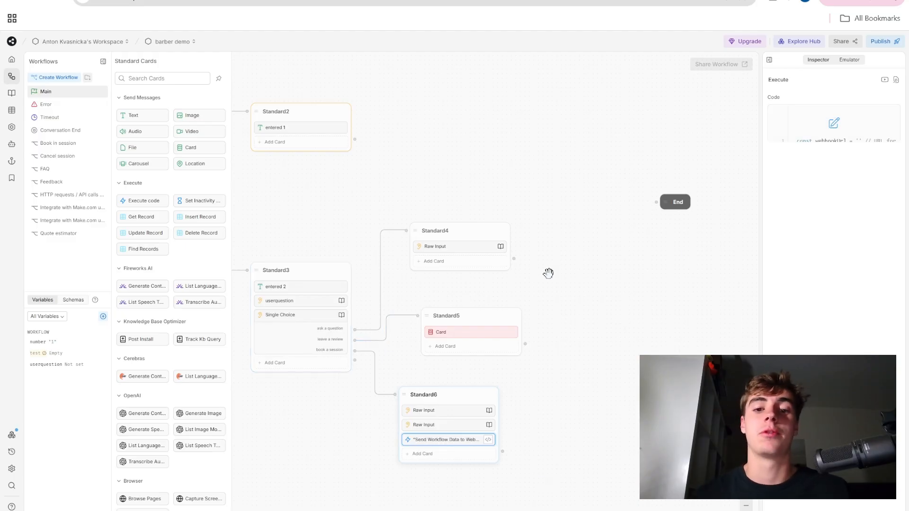
Step: Examine the layout and connections of the barber demo's Main workflow and of the Muck Around bot's FAQ workflow
scroll(548, 273, "down", 5)
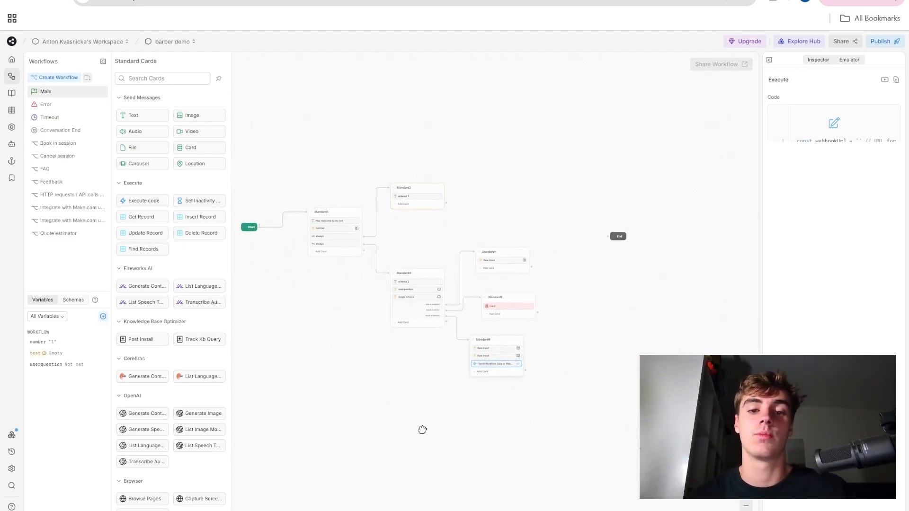
scroll(422, 430, "left", 2)
scroll(496, 358, "up", 3)
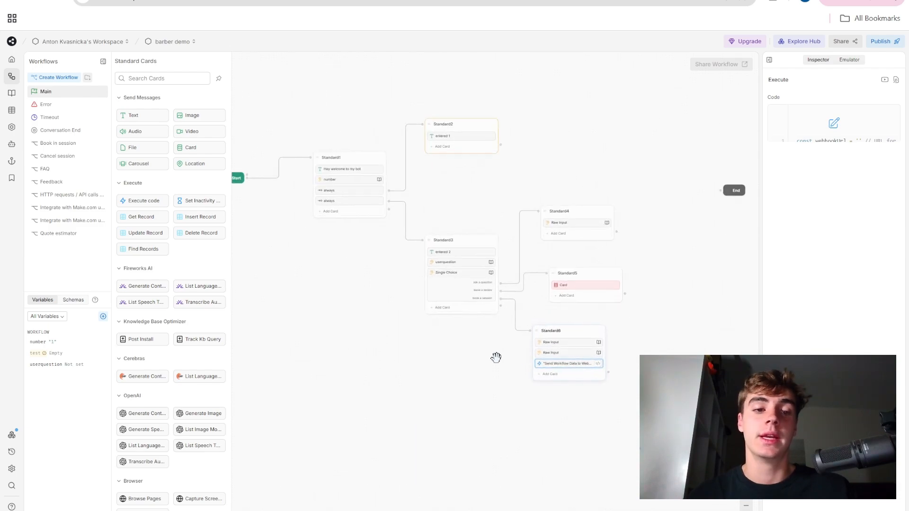
scroll(495, 357, "up", 3)
scroll(419, 389, "up", 2)
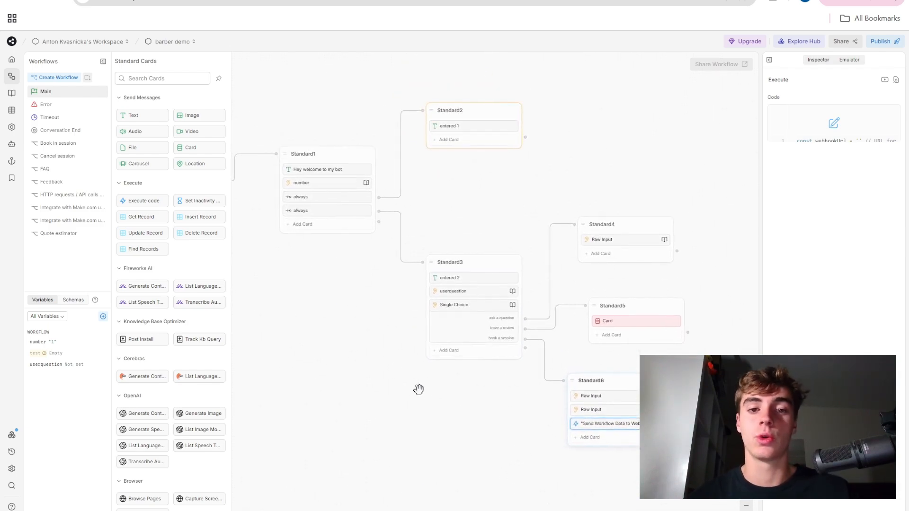
left_click_drag(396, 374, 371, 360)
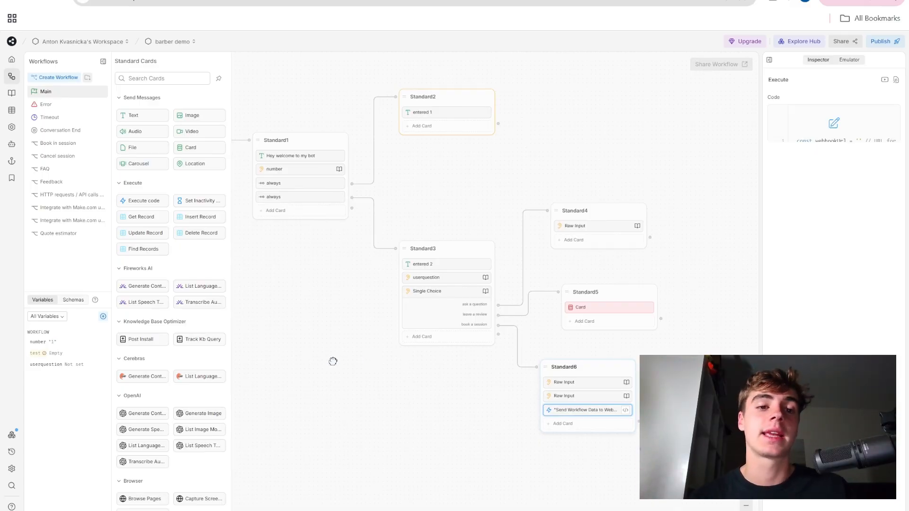
left_click_drag(333, 361, 379, 373)
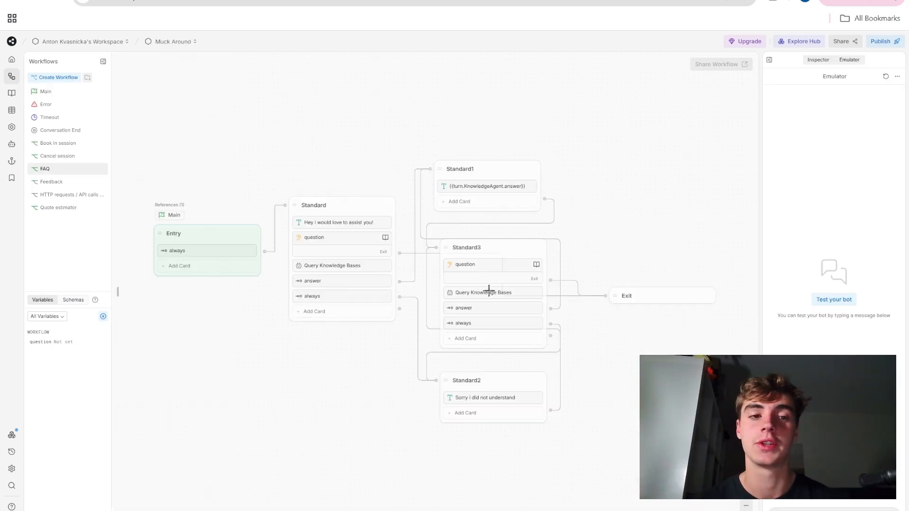
left_click_drag(344, 401, 387, 378)
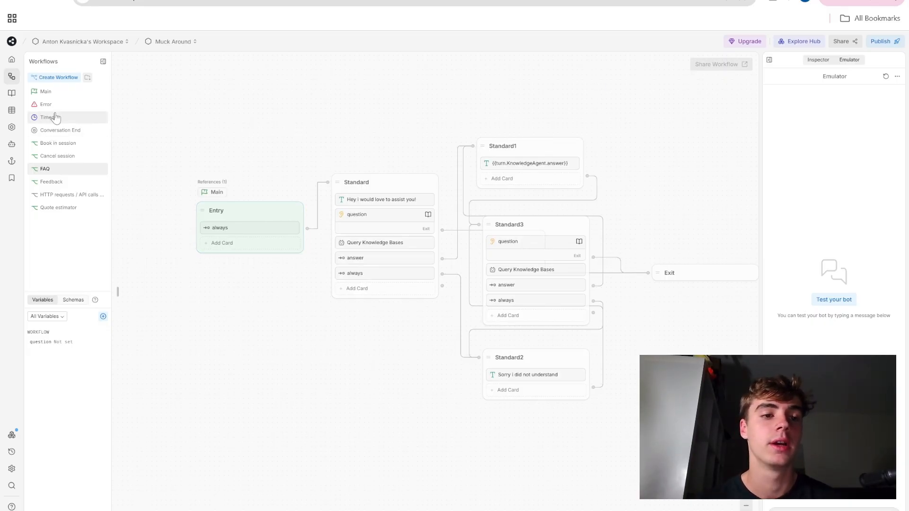
Step: Add a standard node below the Menu node in the Muck Around bot's Main workflow and open the list of cards for it
left_click(51, 94)
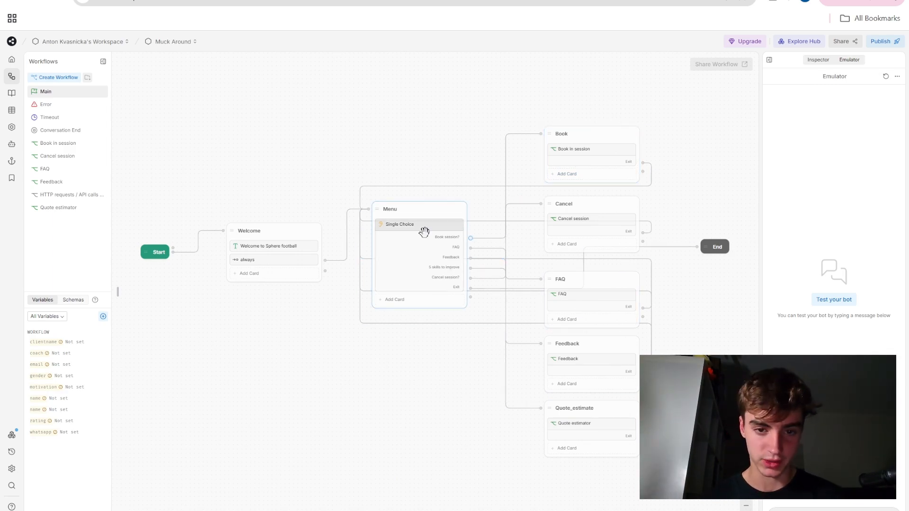
right_click(366, 368)
left_click(378, 378)
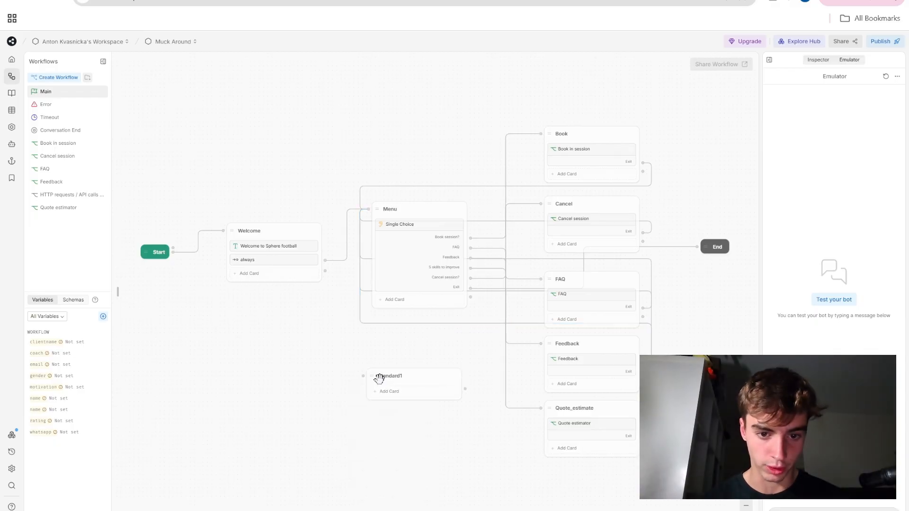
left_click(402, 393)
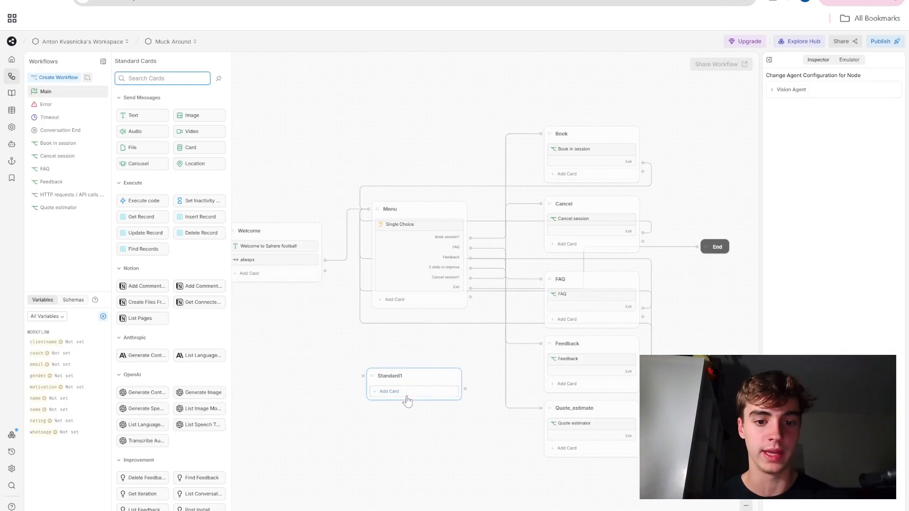
Step: Create a new workflow and add it as a card to the Standard1 node in the Main workflow
left_click(58, 78)
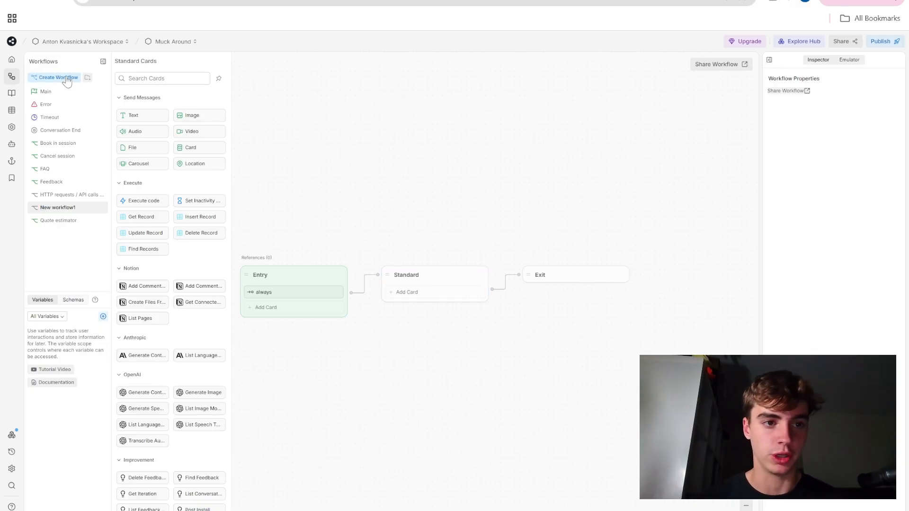
left_click(46, 92)
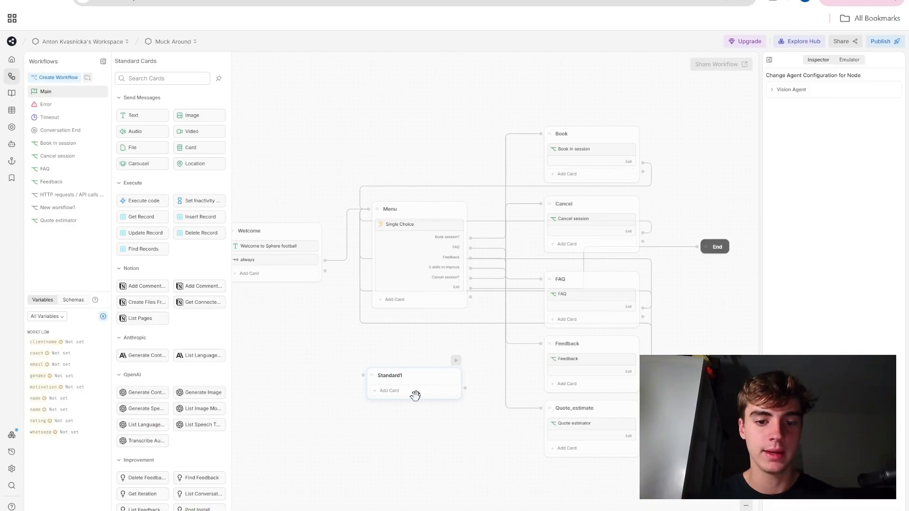
scroll(218, 369, "down", 15)
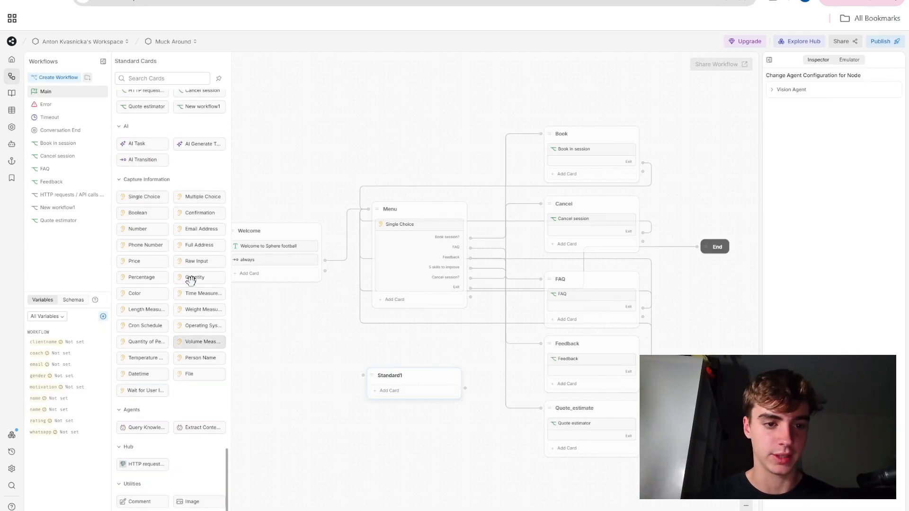
scroll(192, 170, "down", 2)
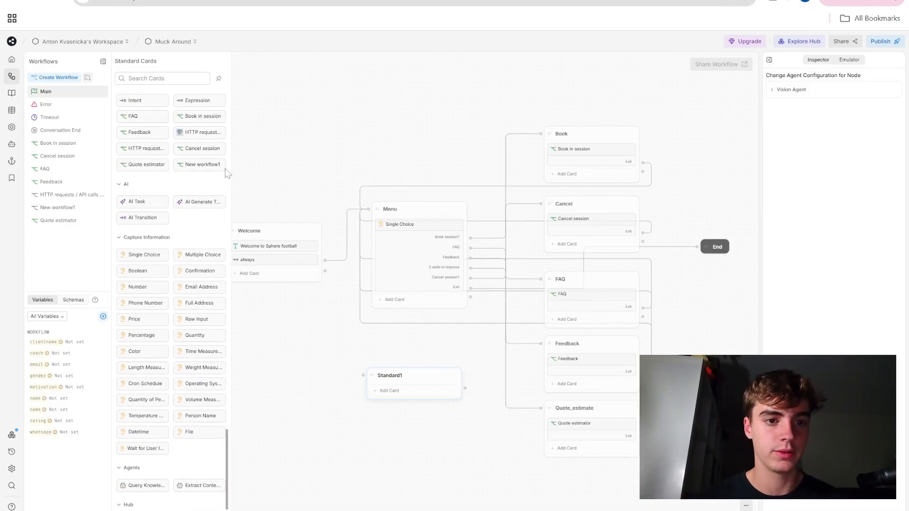
left_click_drag(332, 248, 387, 392)
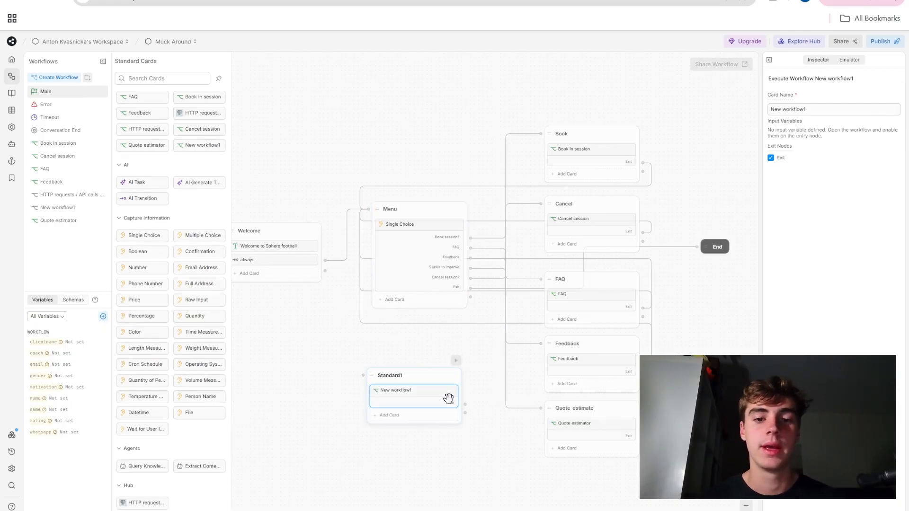
Step: Check the new workflow's default nodes and delete the Standard1 node with its card from the Main workflow
left_click(57, 208)
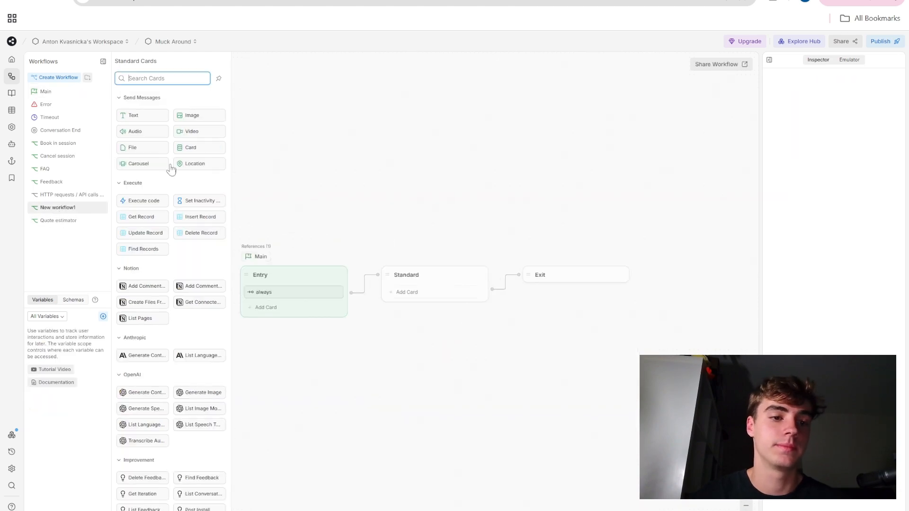
left_click_drag(425, 336, 481, 320)
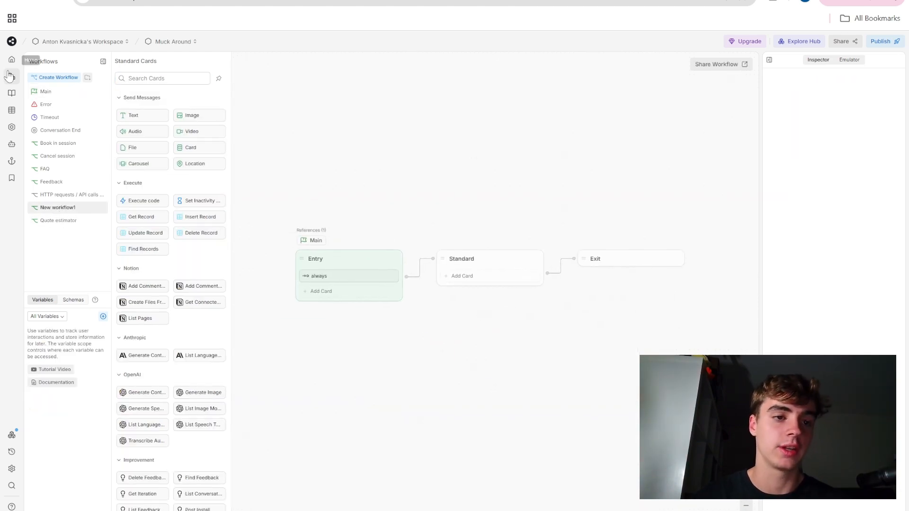
left_click(46, 91)
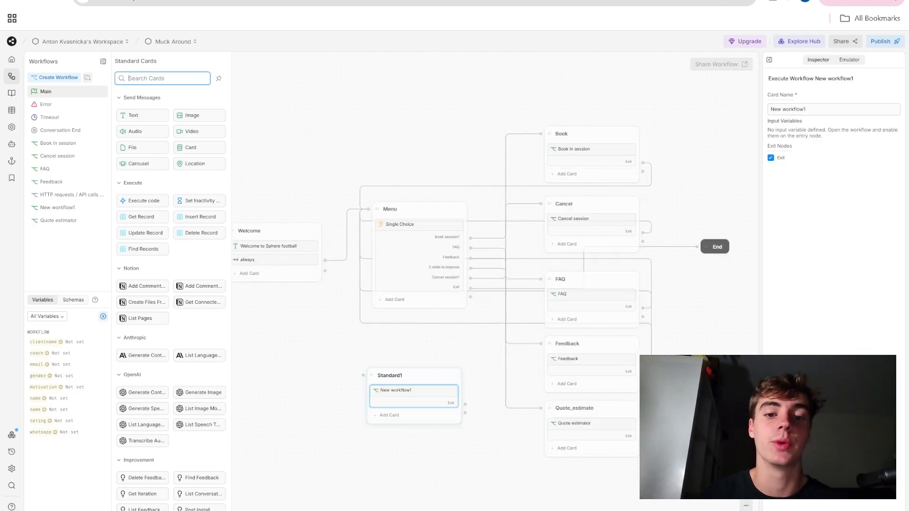
right_click(379, 385)
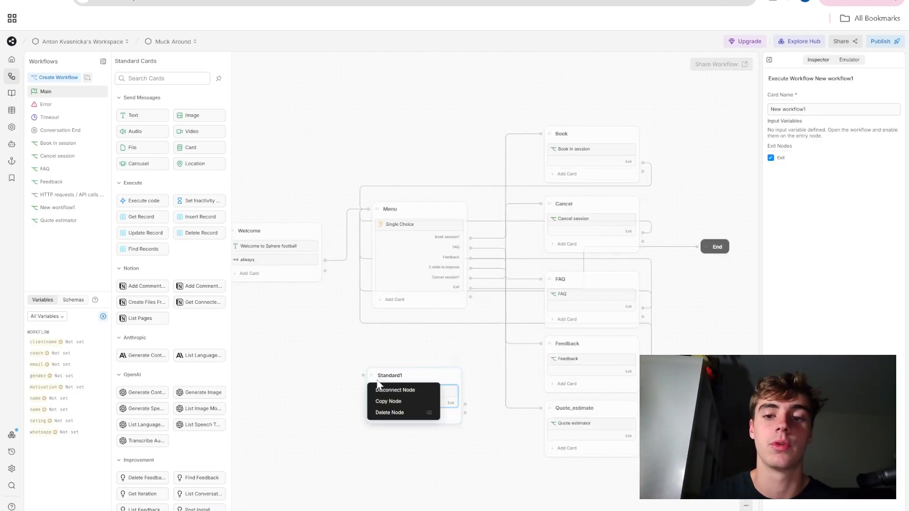
left_click(393, 414)
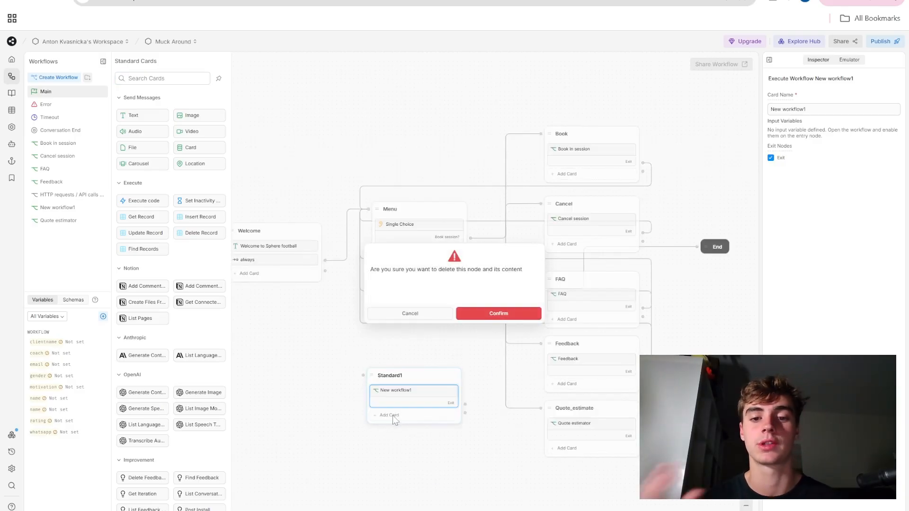
left_click(499, 314)
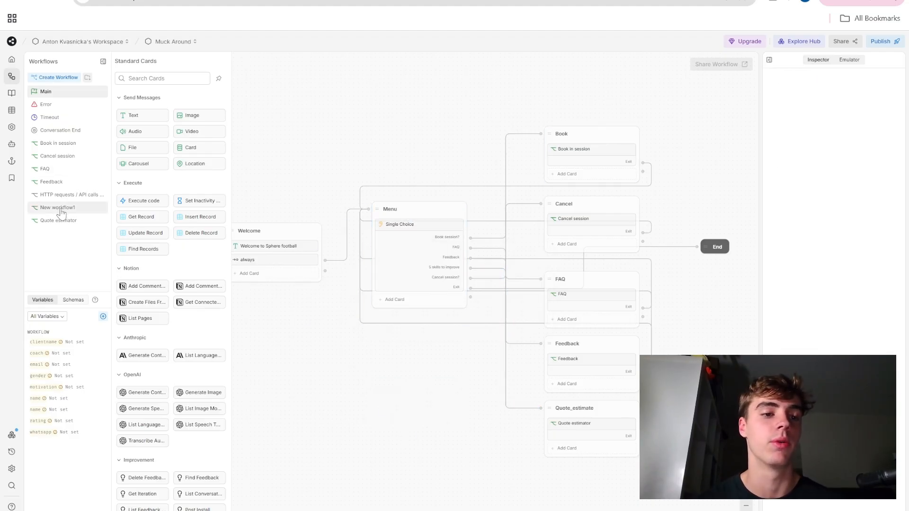
Step: Examine the greeting text and the question card's capture settings in the FAQ workflow's Standard node
left_click(51, 173)
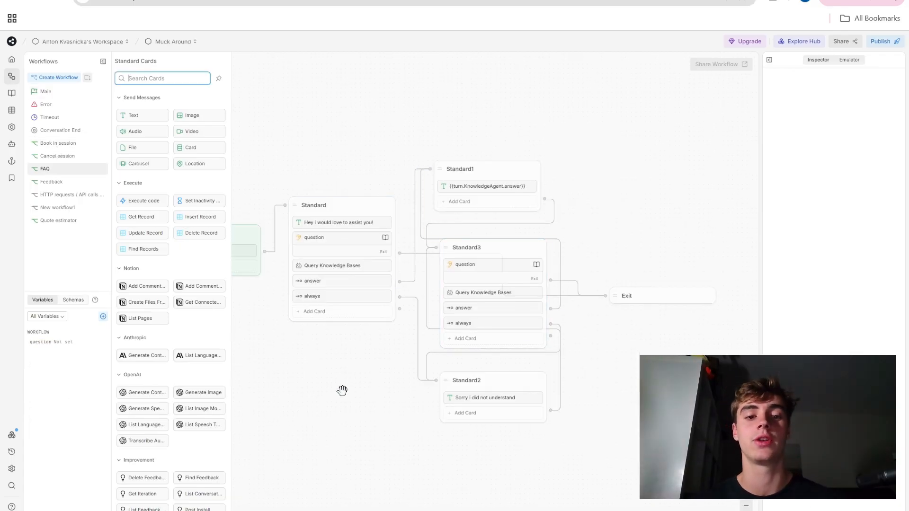
left_click_drag(343, 389, 432, 374)
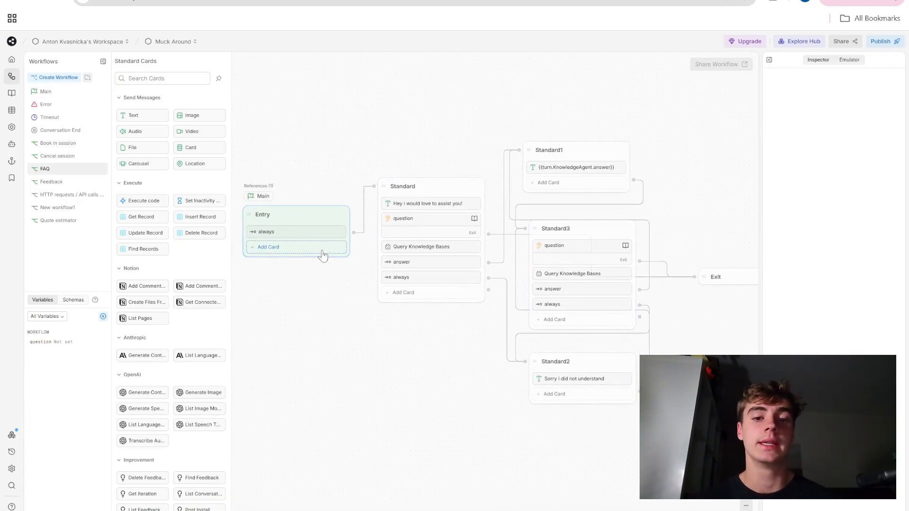
left_click(412, 218)
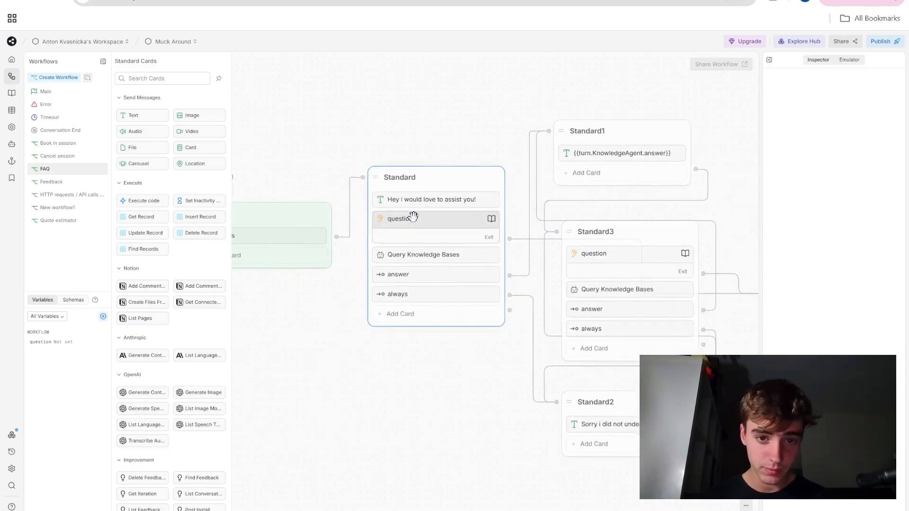
scroll(412, 216, "up", 3)
left_click(430, 199)
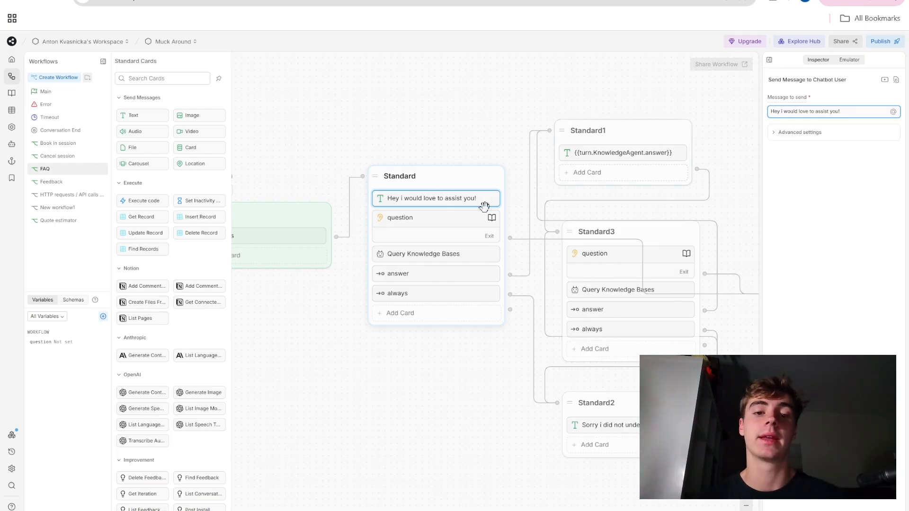
left_click(451, 223)
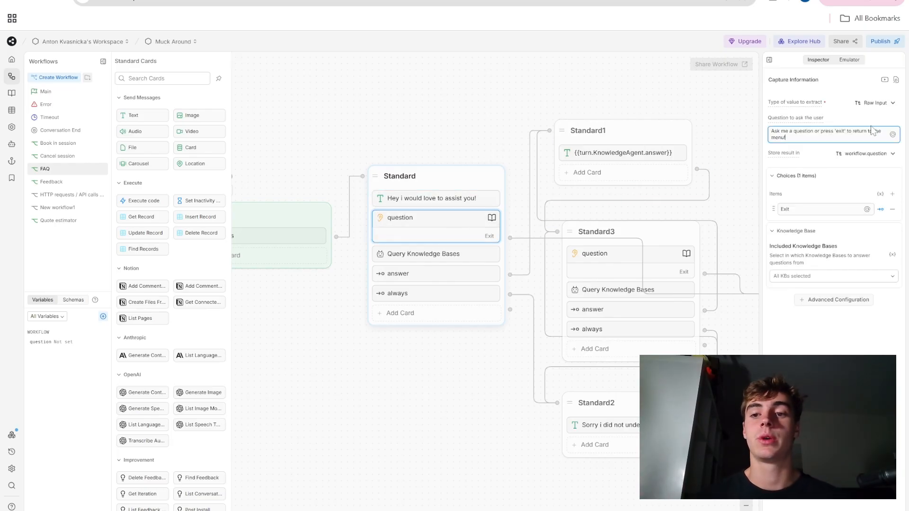
type("!")
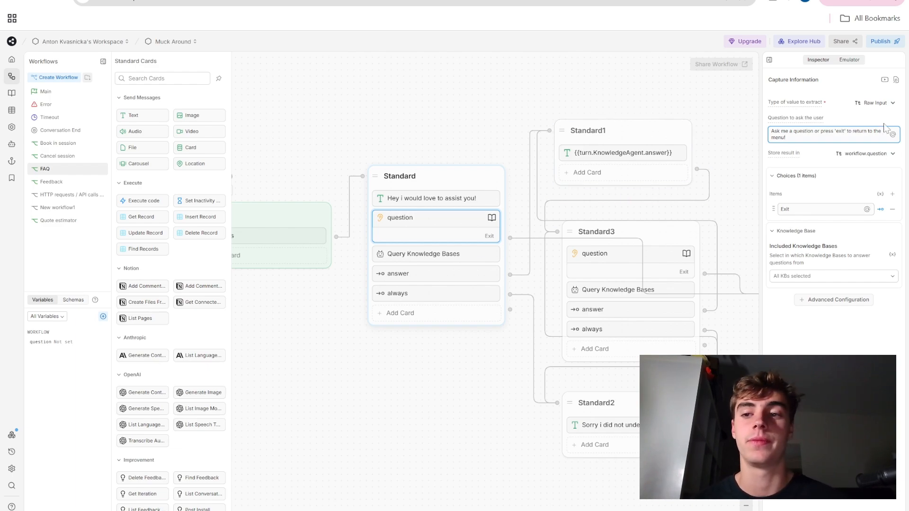
scroll(221, 376, "down", 15)
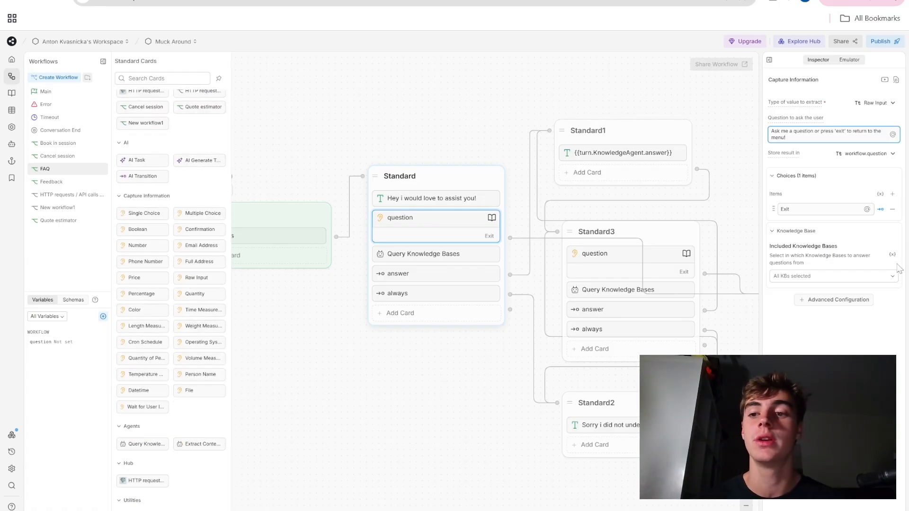
left_click(764, 178)
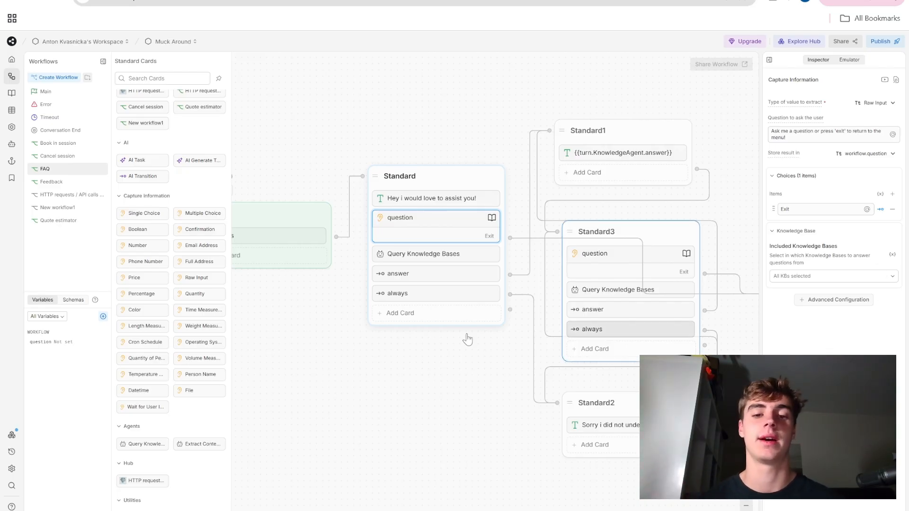
left_click(382, 411)
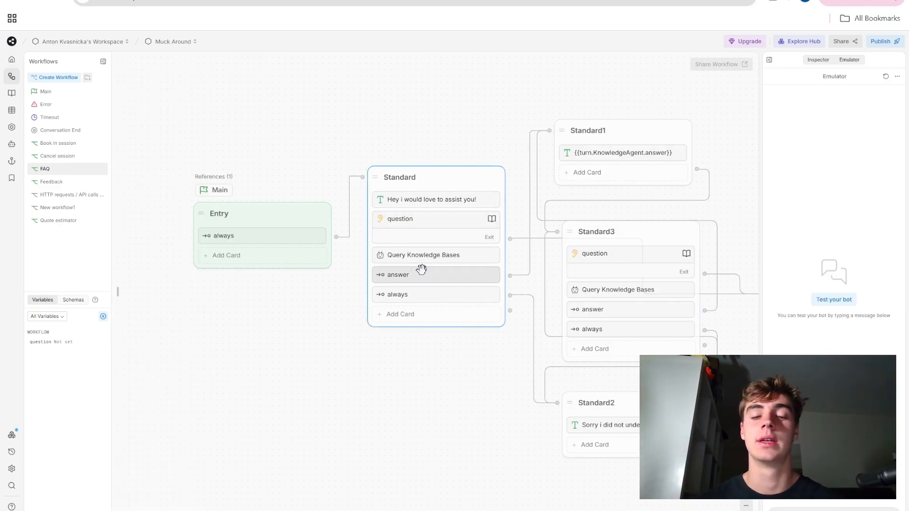
Step: Compare the question card's result variable with the query used by the Query Knowledge Bases card in the Standard node
left_click(453, 230)
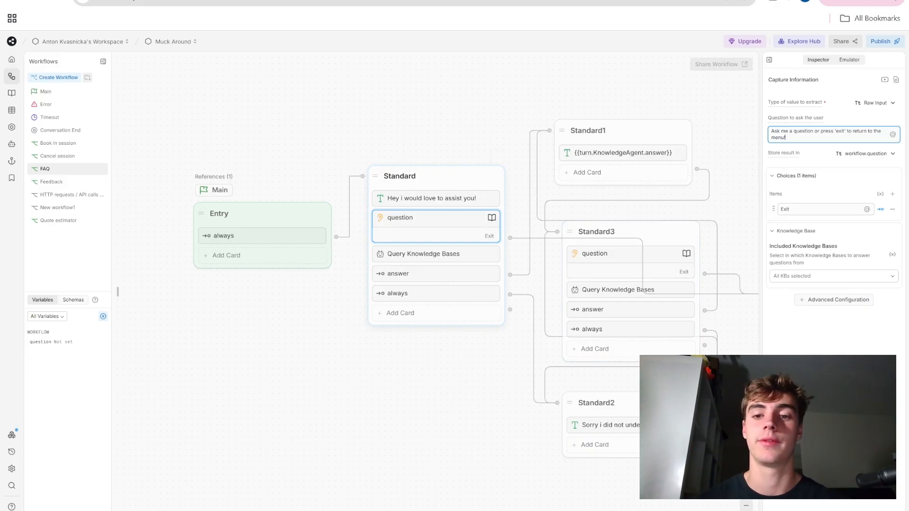
left_click(406, 254)
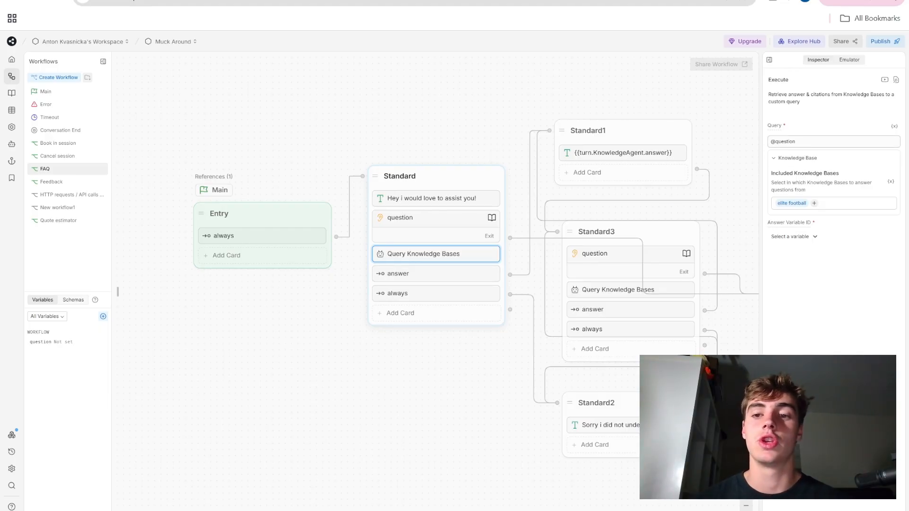
left_click(808, 142)
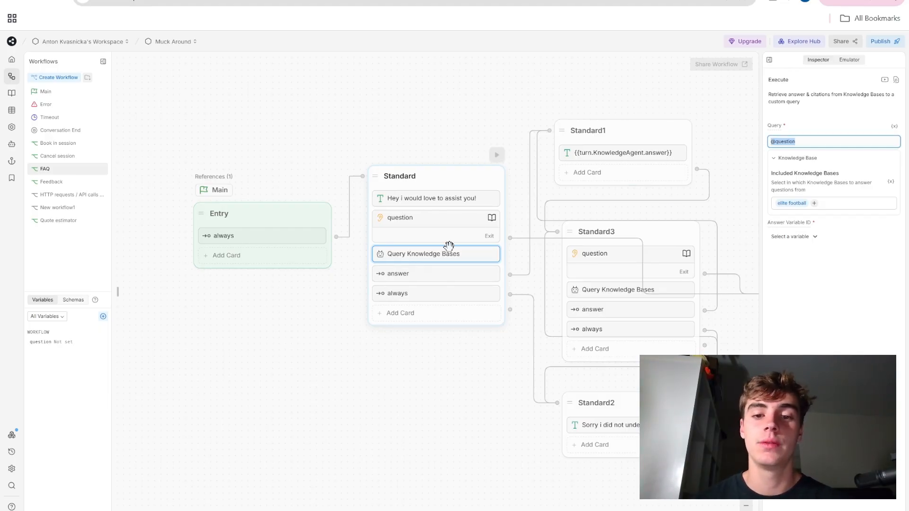
left_click(432, 231)
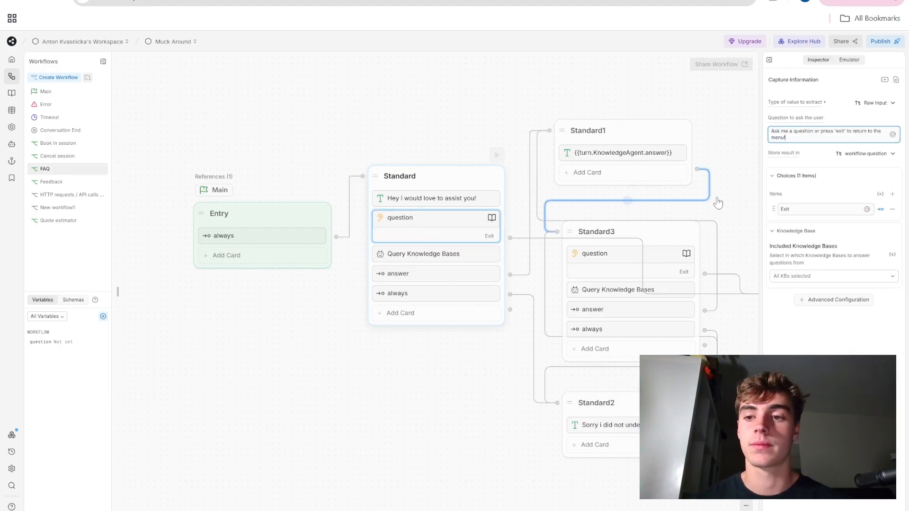
left_click(882, 159)
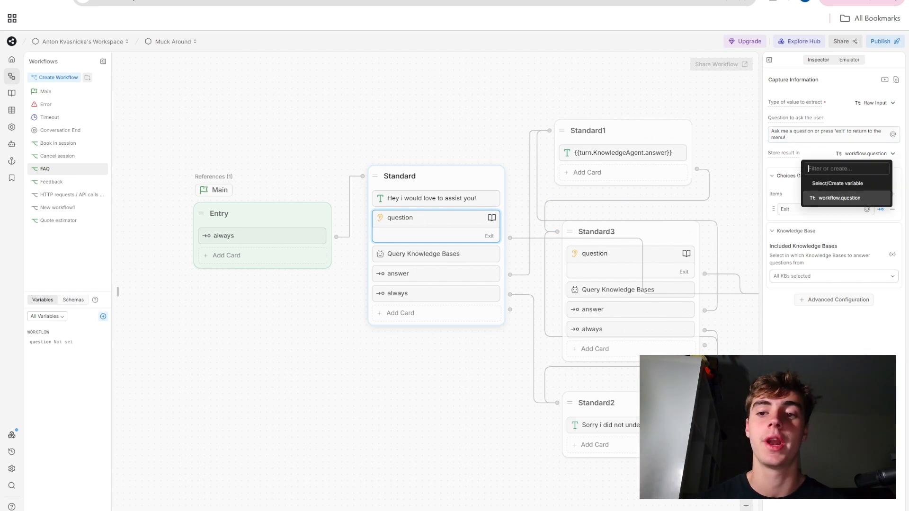
left_click(873, 156)
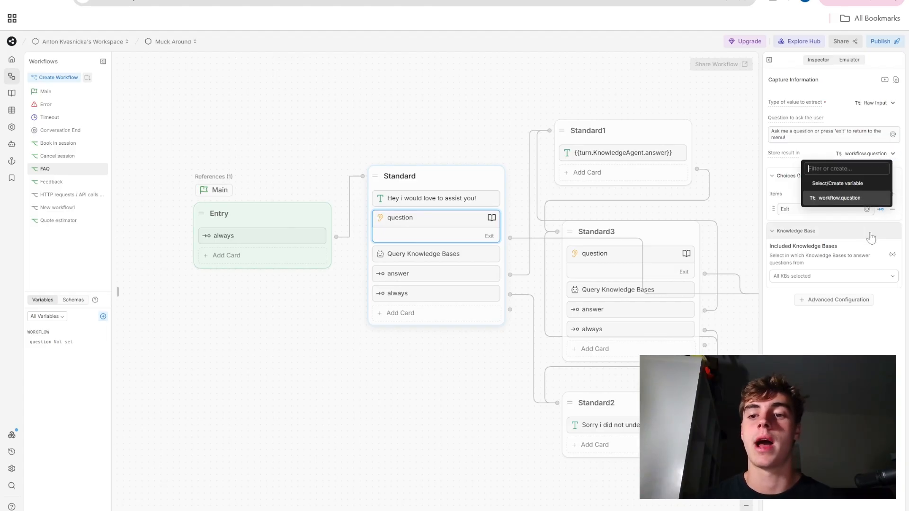
left_click(824, 151)
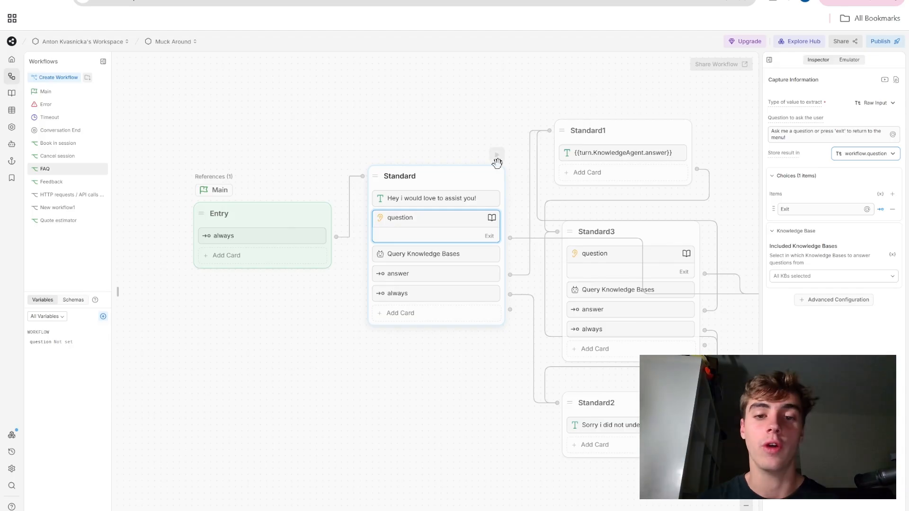
Step: Examine the knowledge base query, the answer and always transition conditions in the Standard node, and Standard1's answer message
left_click(400, 255)
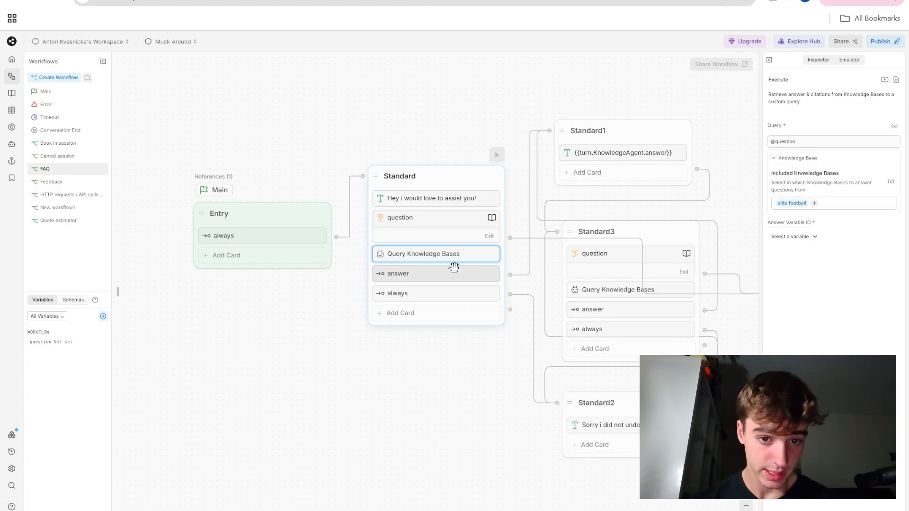
left_click(443, 273)
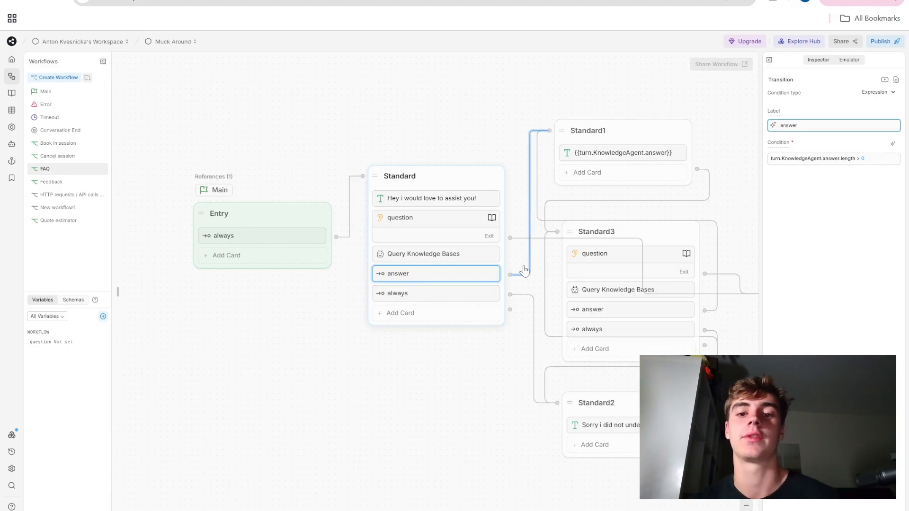
left_click(615, 150)
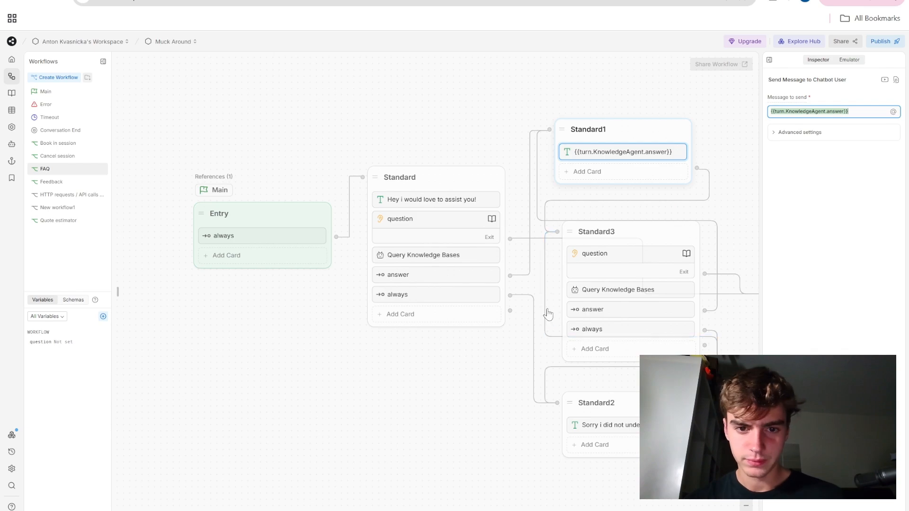
left_click(447, 274)
left_click(427, 294)
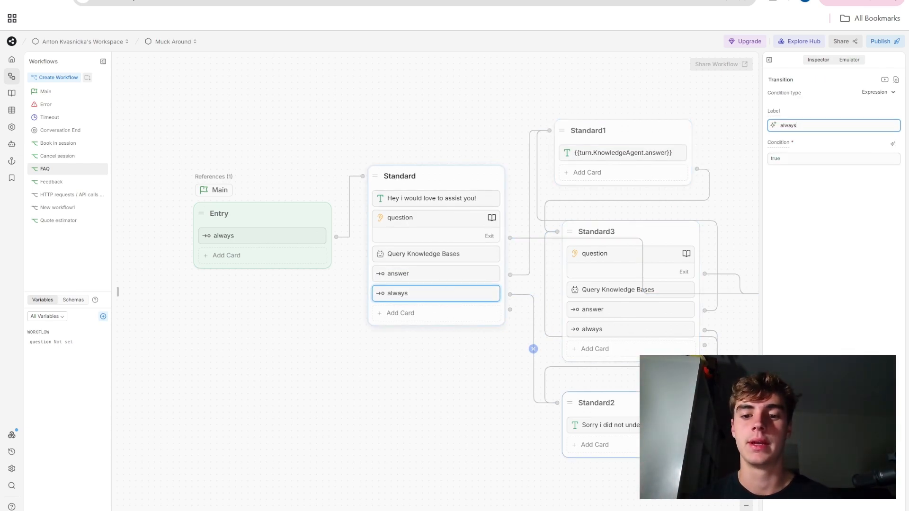
left_click(448, 274)
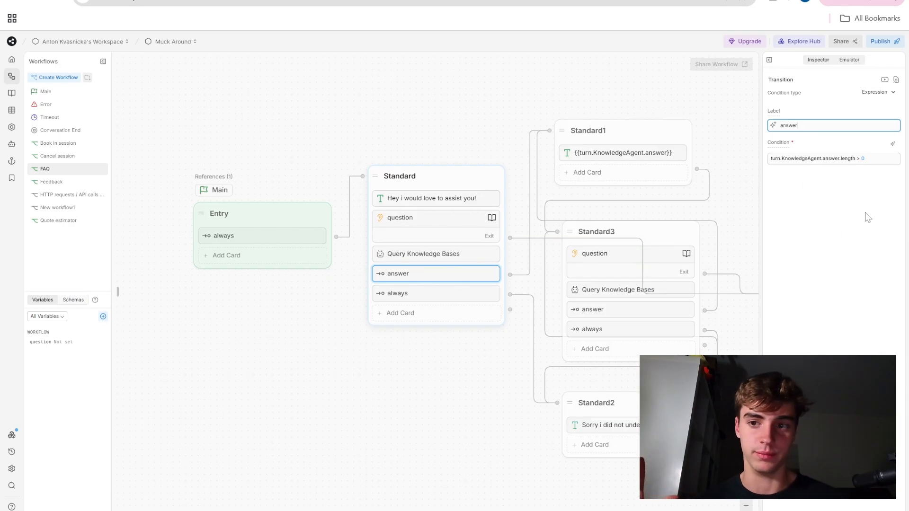
Step: Trace the Standard node's always transition to the fallback message in Standard2
mouse_move(548, 414)
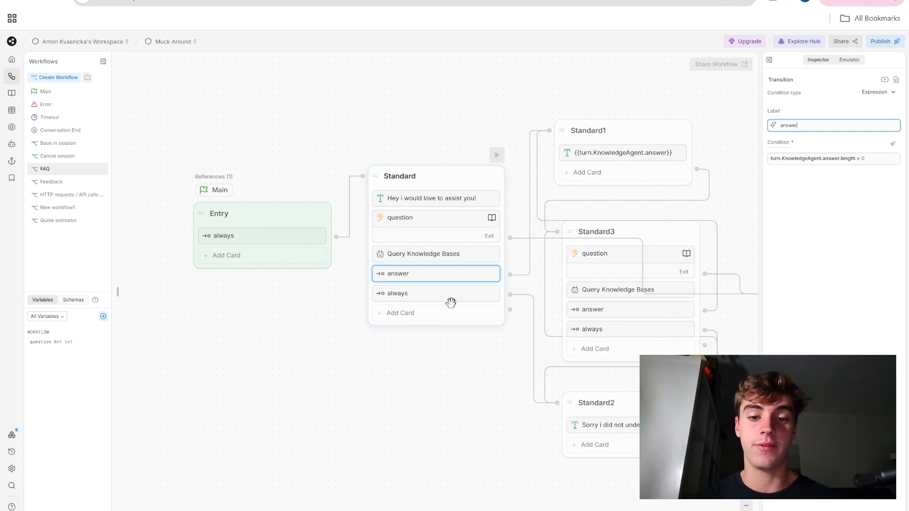
left_click(444, 297)
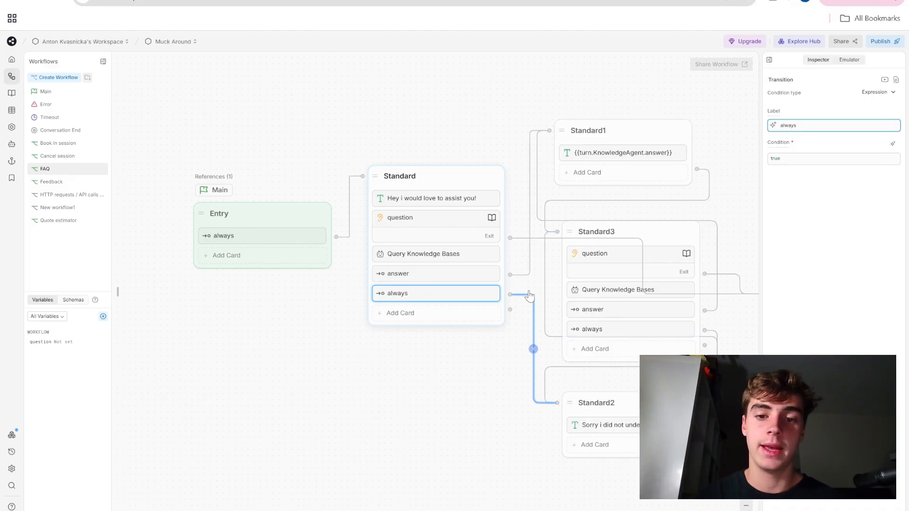
left_click(589, 429)
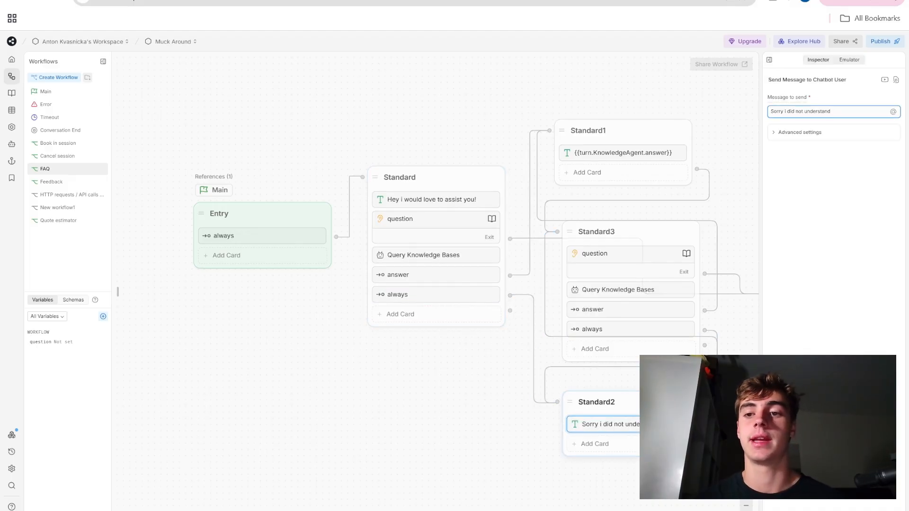
left_click(403, 294)
Step: Trace how the Standard node's answer transition and Query Knowledge Bases card feed the answer message in Standard1
left_click(483, 274)
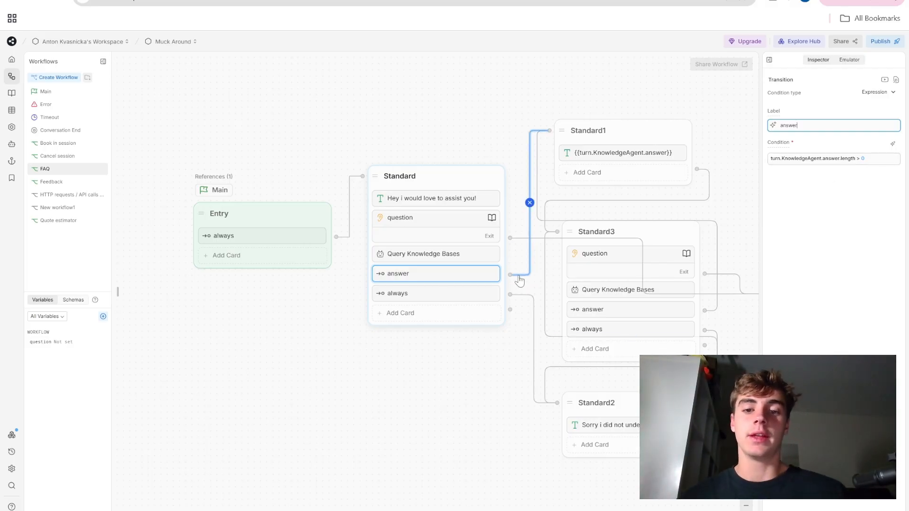
left_click(580, 151)
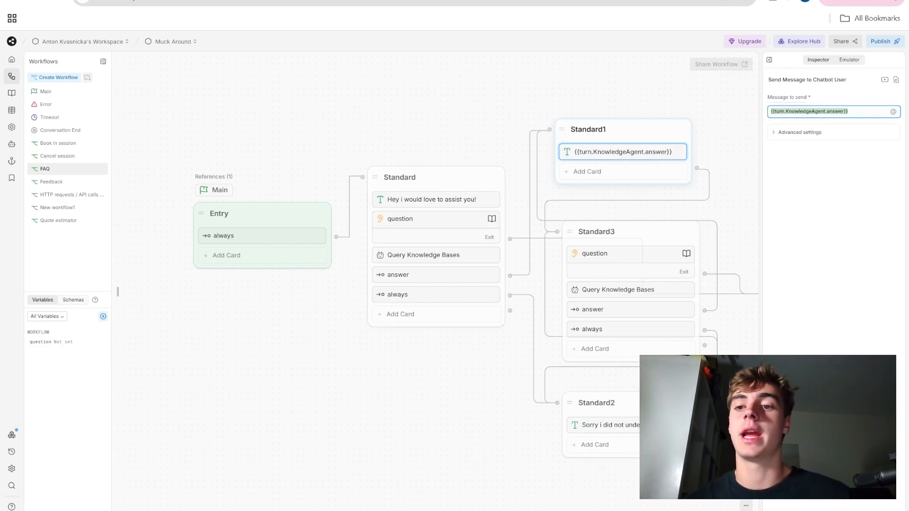
mouse_move(836, 112)
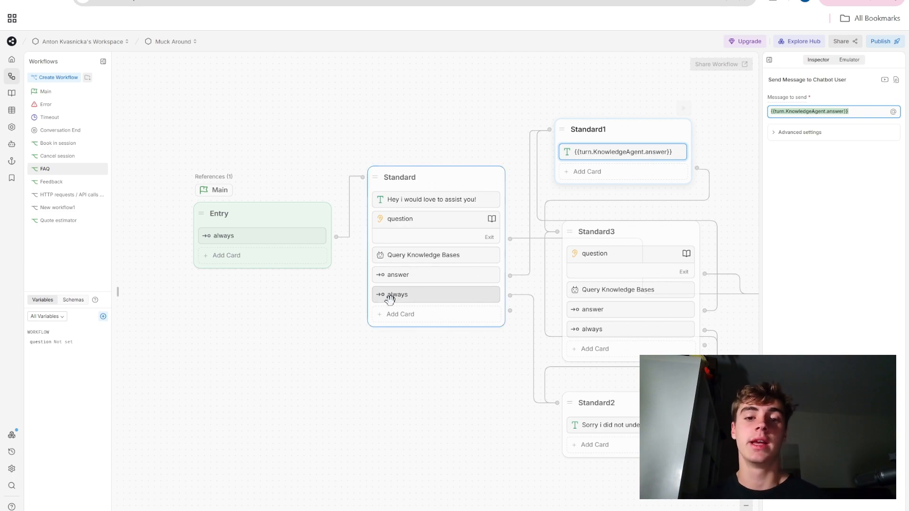
left_click(429, 254)
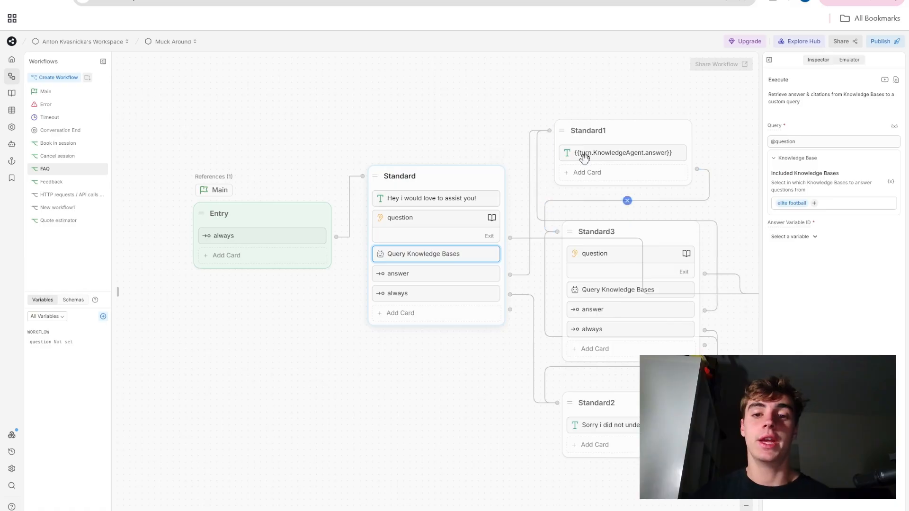
left_click(592, 152)
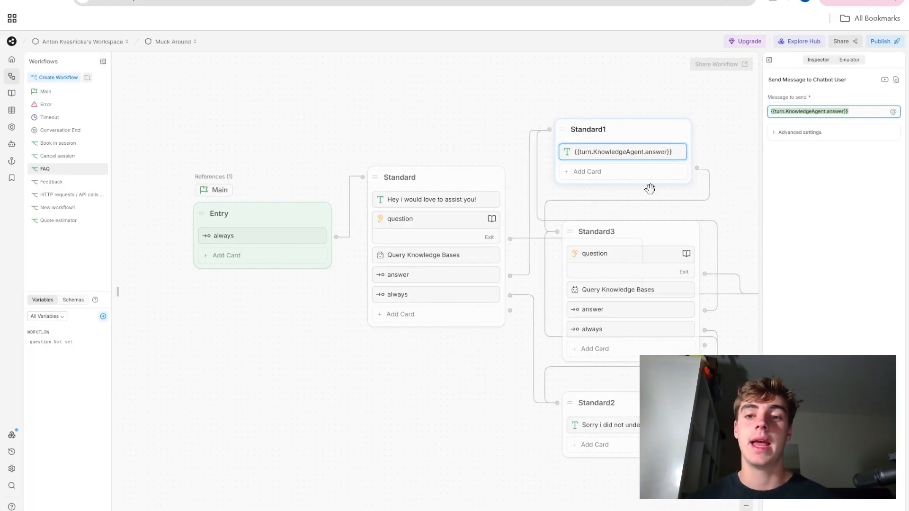
left_click(735, 183)
left_click_drag(734, 182, 617, 174)
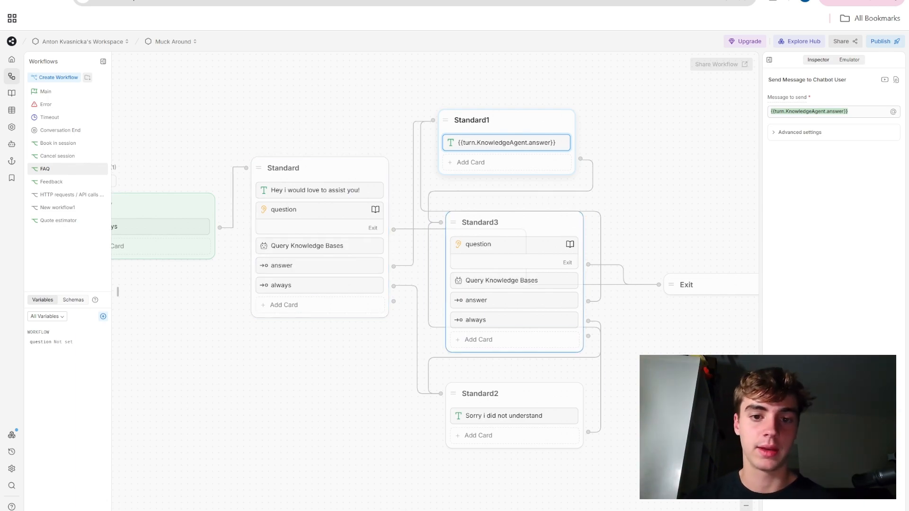
Step: Examine the follow-up question card in Standard3 and the fallback message in Standard2 that leads back to it
left_click(456, 225)
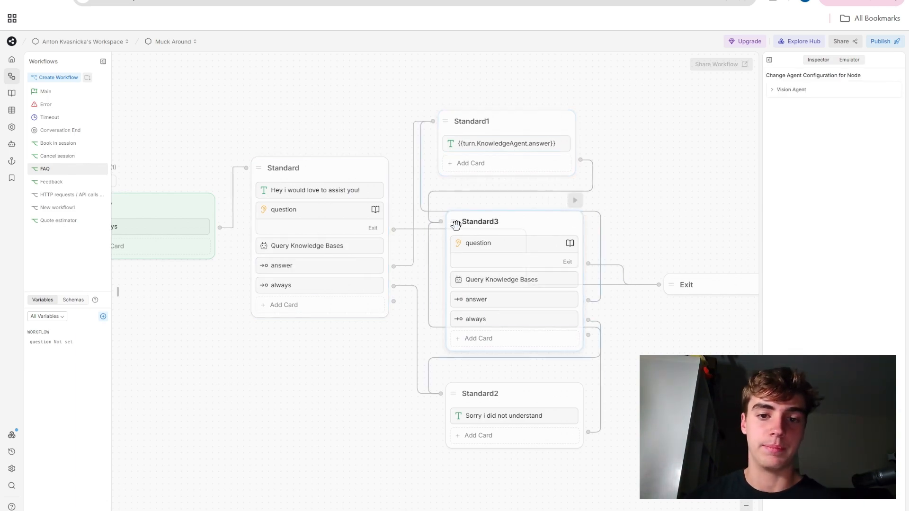
left_click(498, 249)
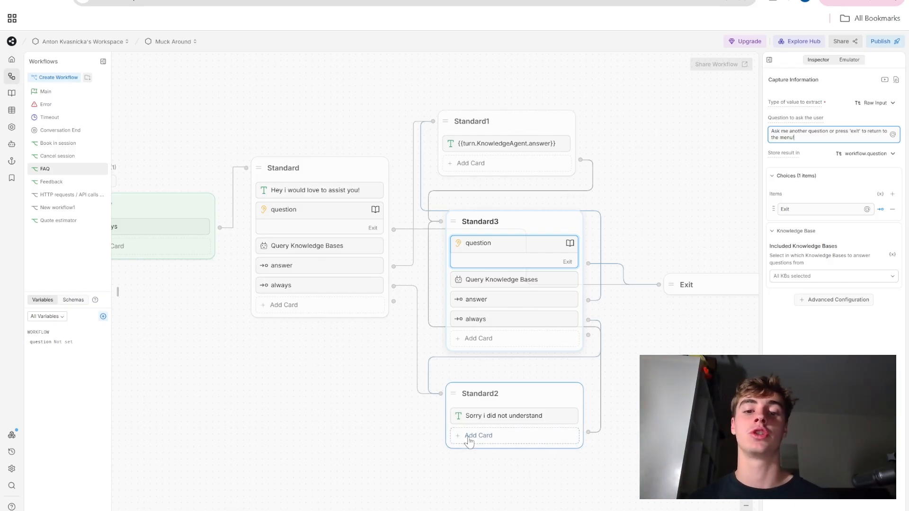
left_click(455, 391)
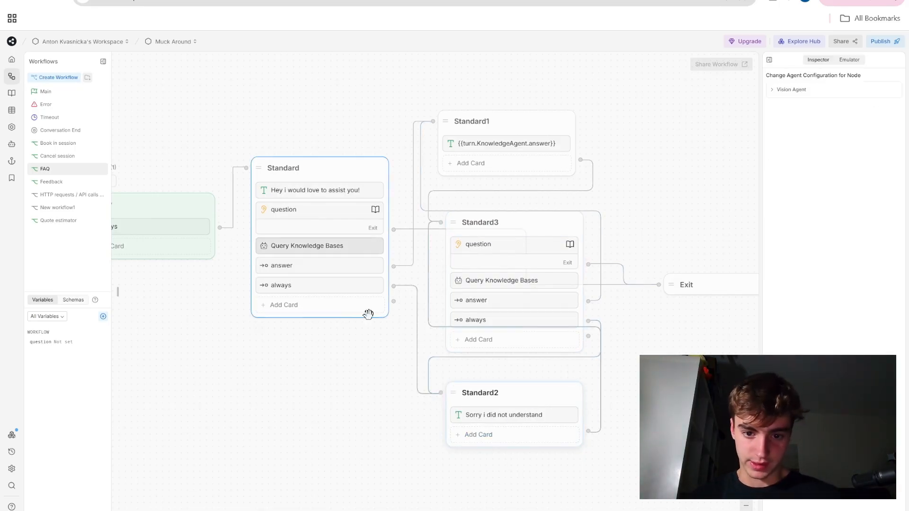
left_click(494, 409)
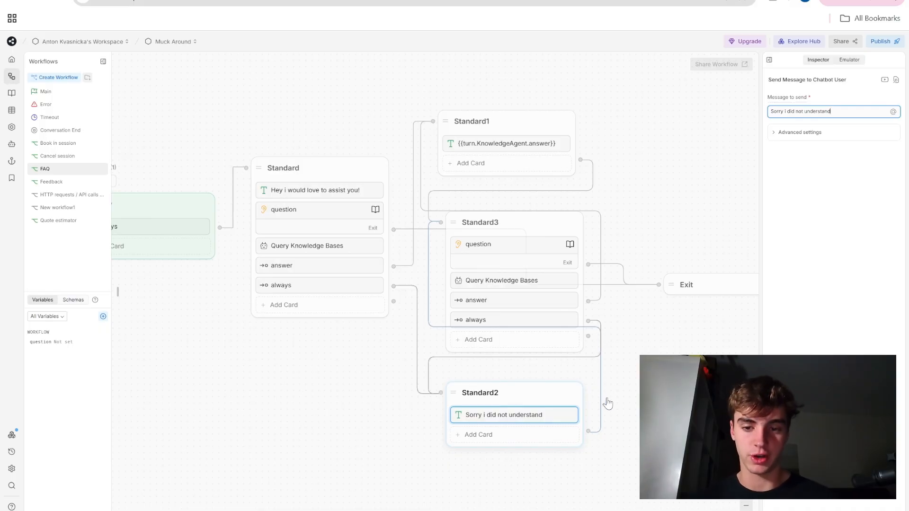
left_click(503, 235)
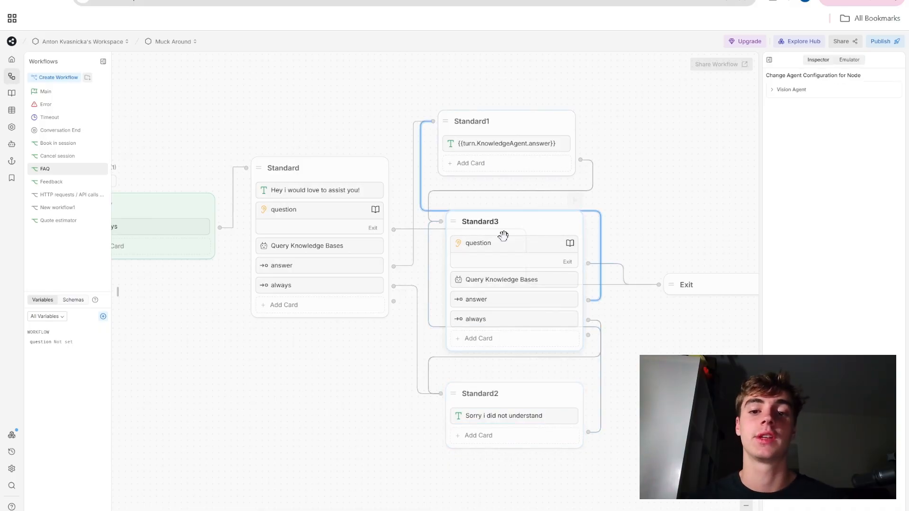
left_click(510, 243)
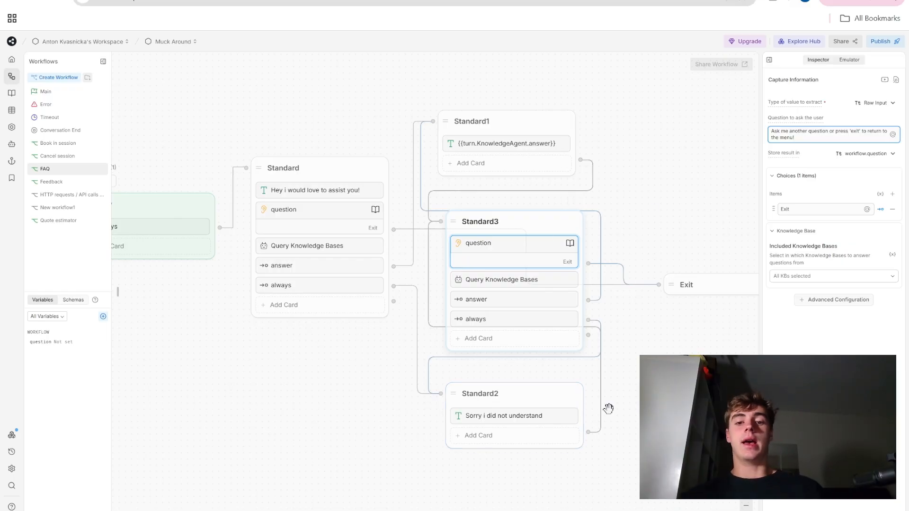
Step: Examine Standard3's answer and always transition conditions and the FAQ workflow's route to the Exit node
left_click(528, 302)
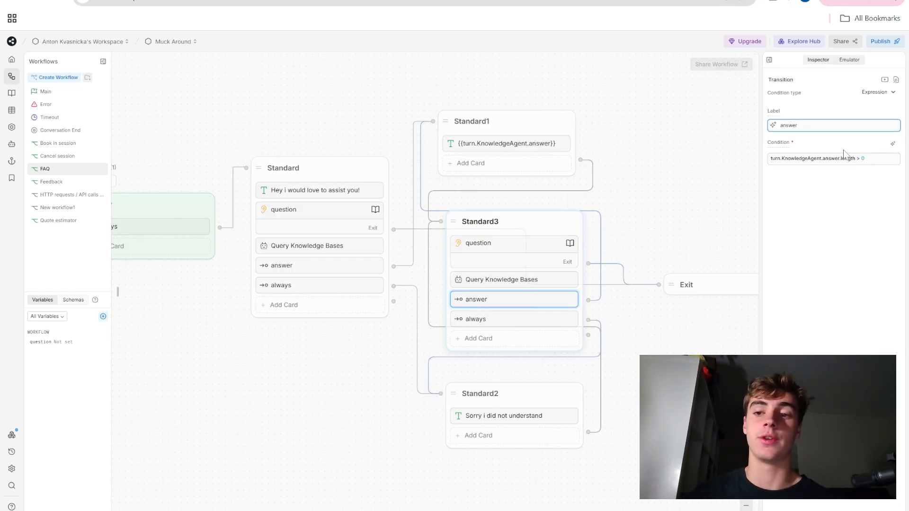
left_click(494, 316)
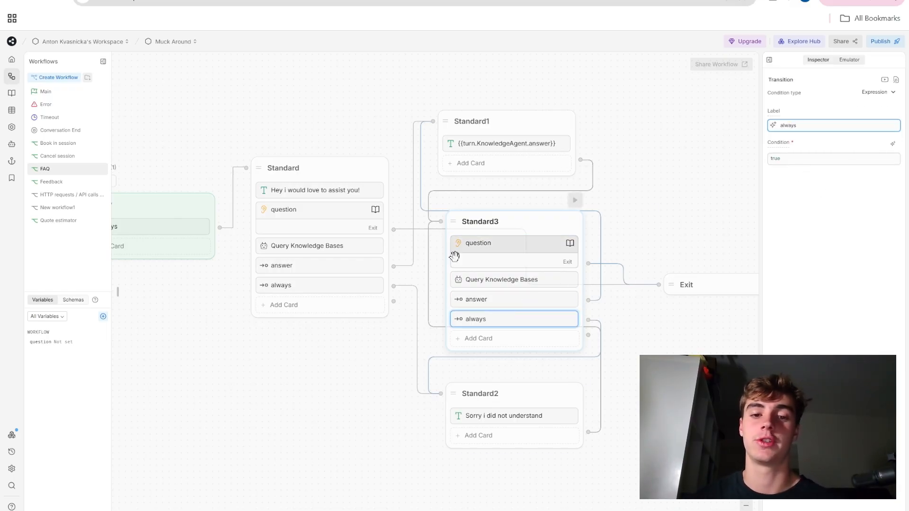
left_click(329, 265)
left_click(342, 354)
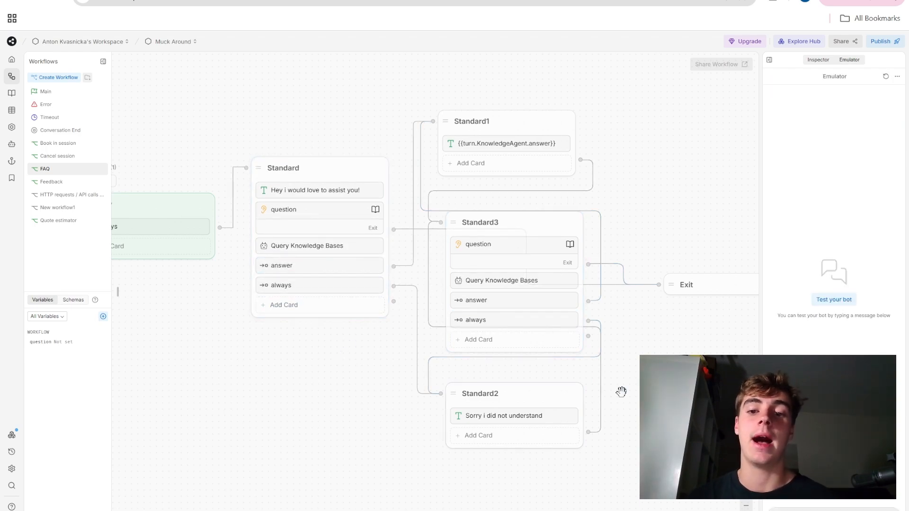
left_click_drag(656, 412, 642, 388)
scroll(642, 387, "down", 2)
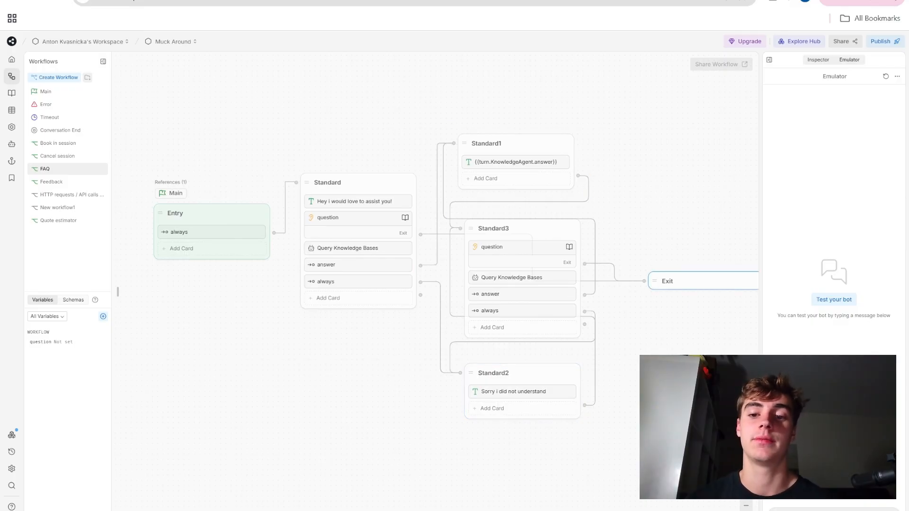
left_click_drag(668, 281, 684, 273)
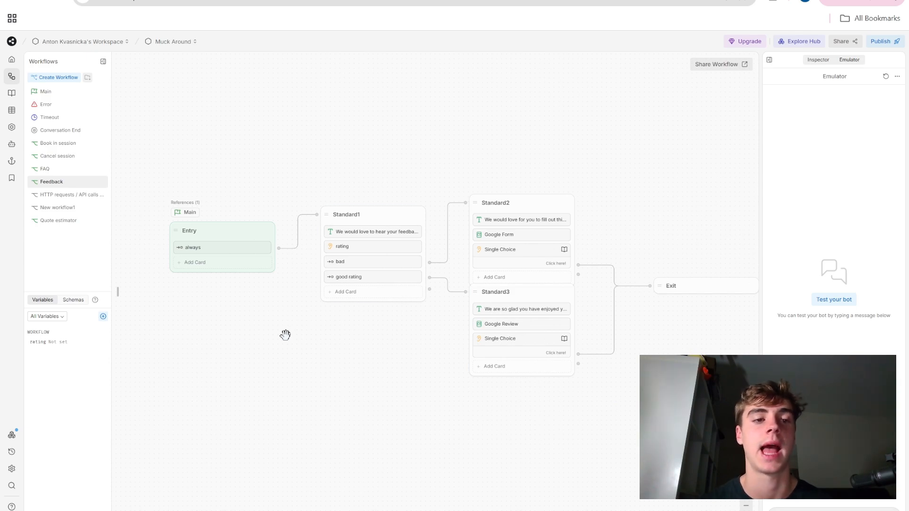
Step: Examine the Feedback workflow's layout and the opening feedback message in its Standard1 node
left_click_drag(270, 344, 309, 337)
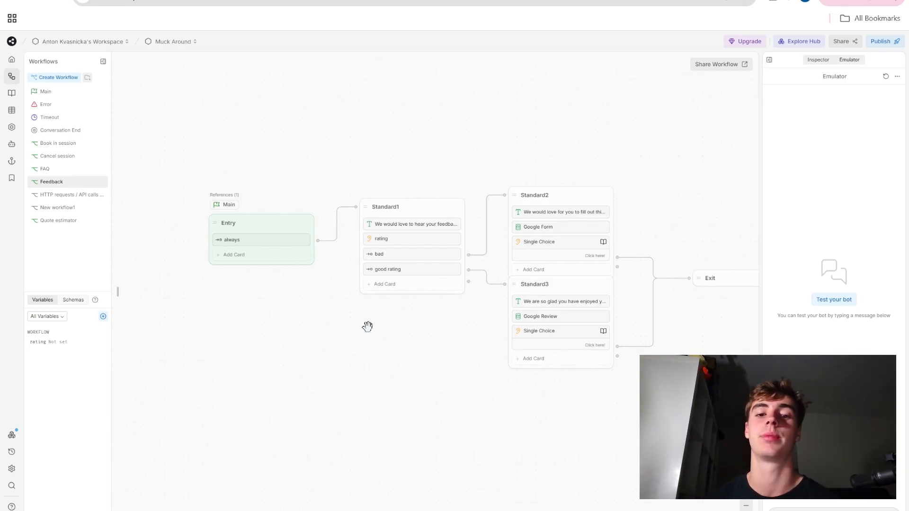
scroll(321, 294, "right", 1)
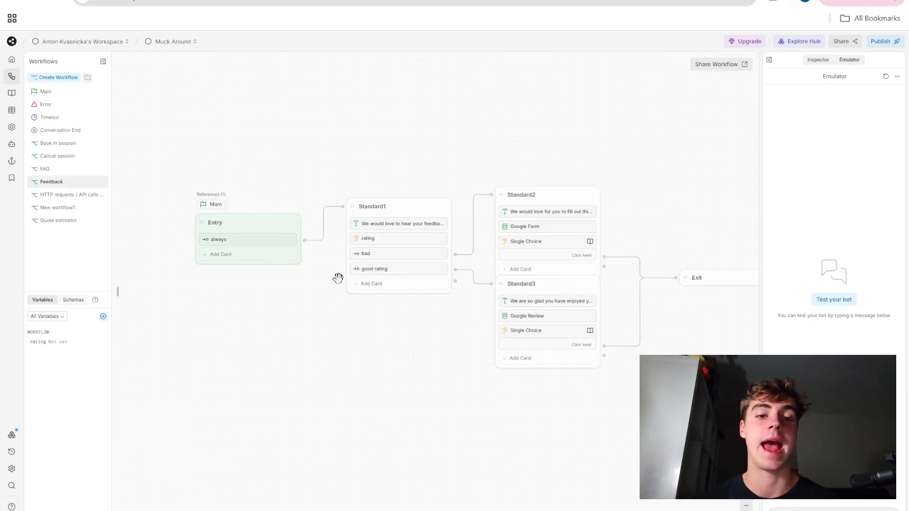
left_click(393, 219)
scroll(394, 219, "up", 5)
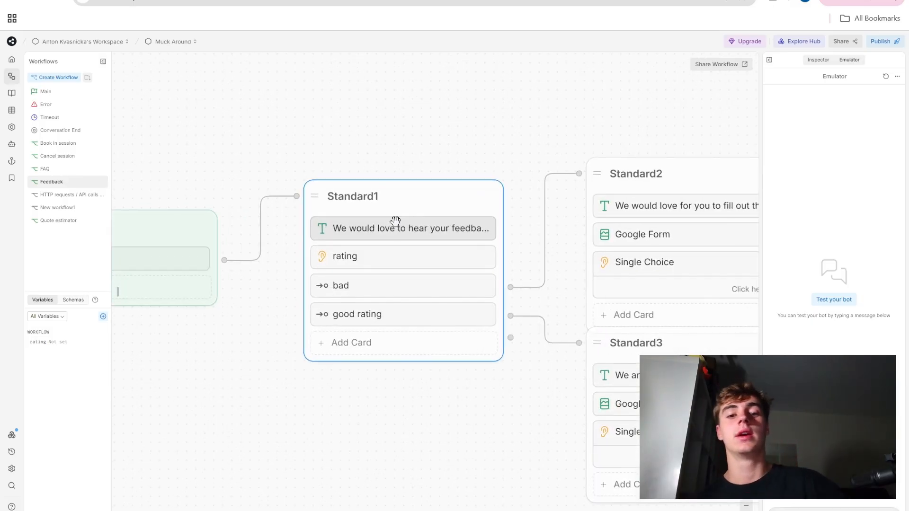
left_click(441, 417)
scroll(439, 422, "down", 4)
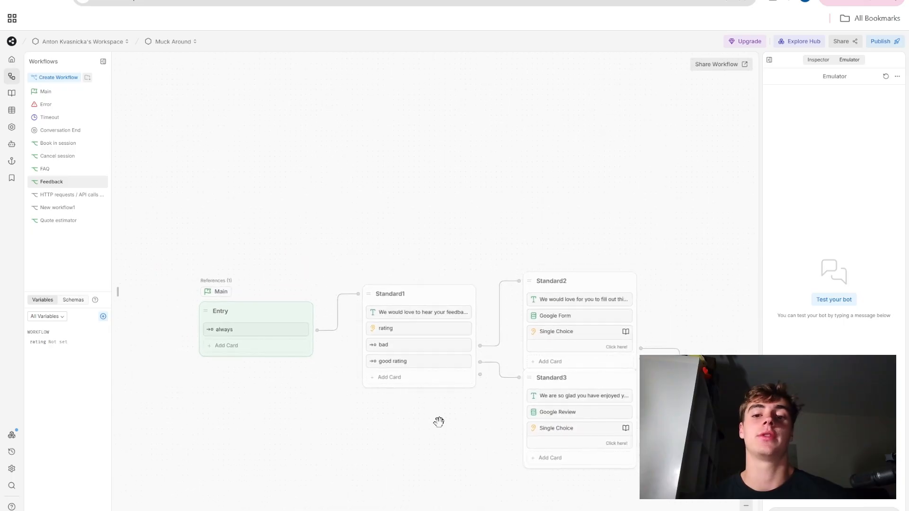
left_click_drag(439, 422, 325, 370)
left_click_drag(264, 360, 256, 371)
left_click(325, 245)
left_click(324, 242)
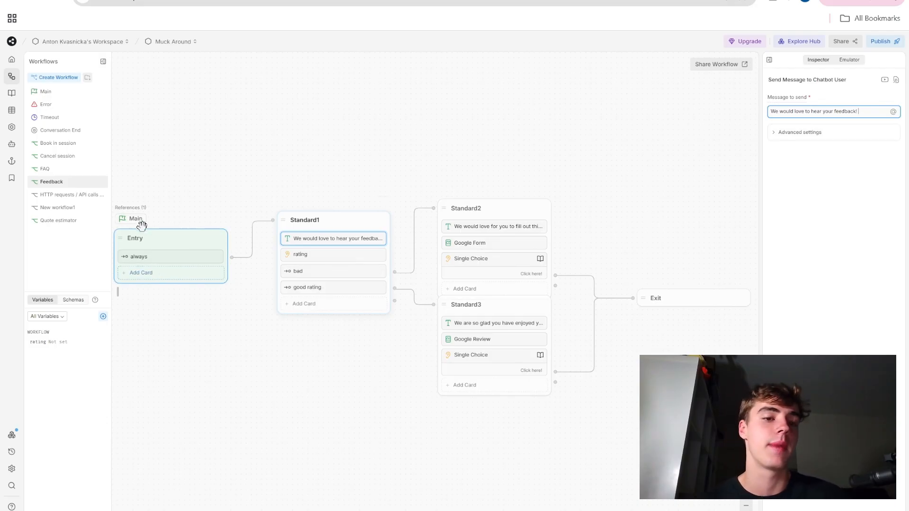
mouse_move(129, 213)
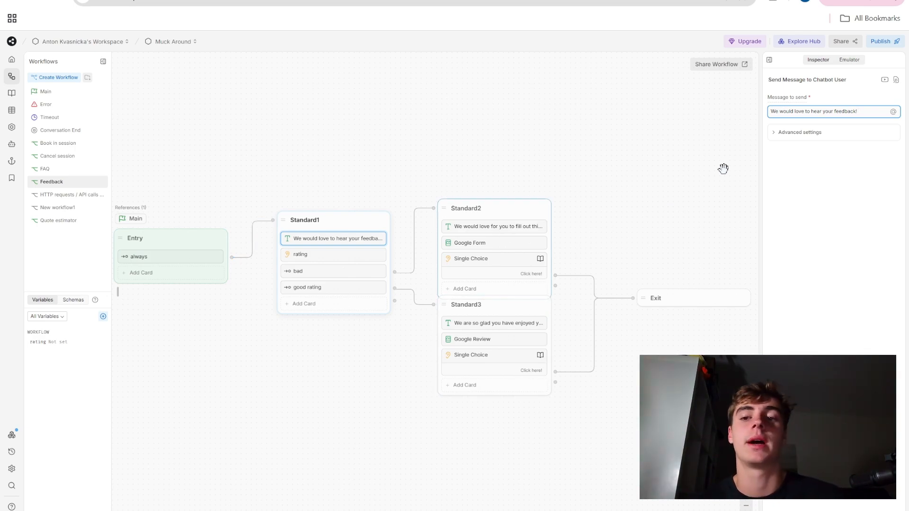
Step: Examine the rating card's question, value type and result variable, and the condition of the bad transition
left_click(374, 254)
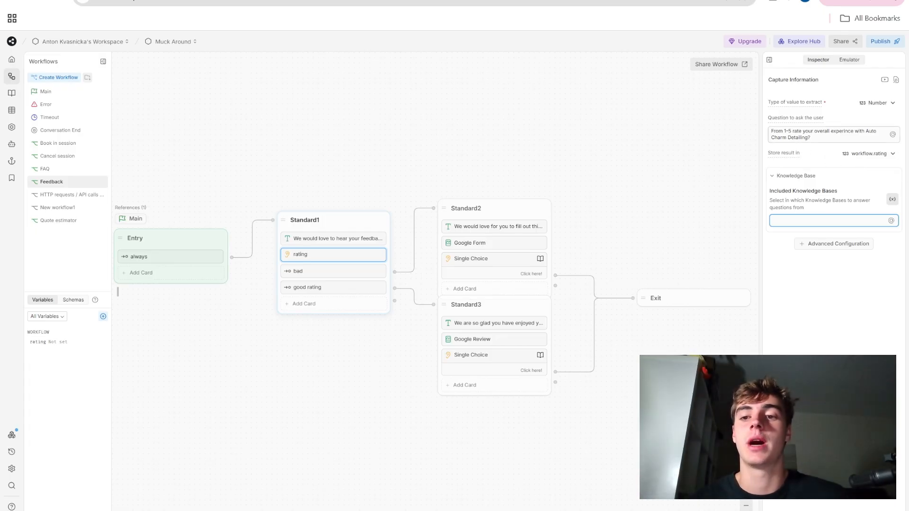
left_click(811, 137)
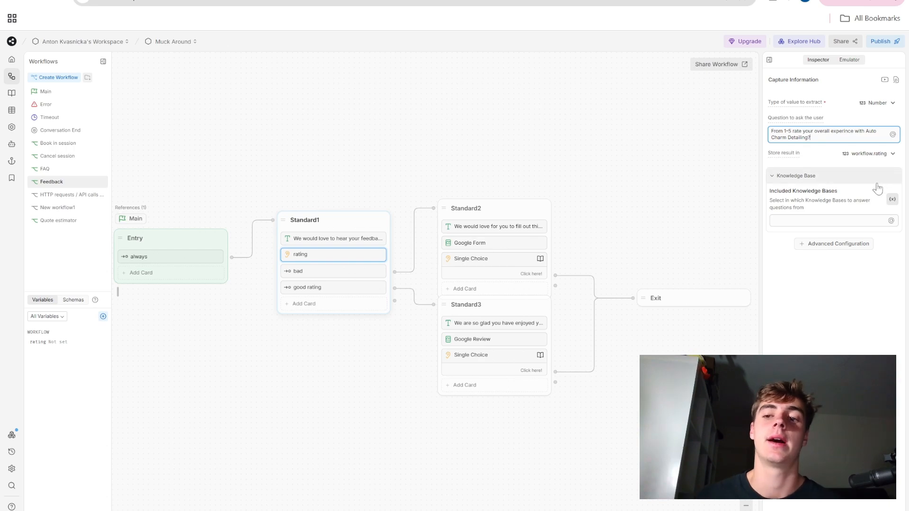
left_click(345, 271)
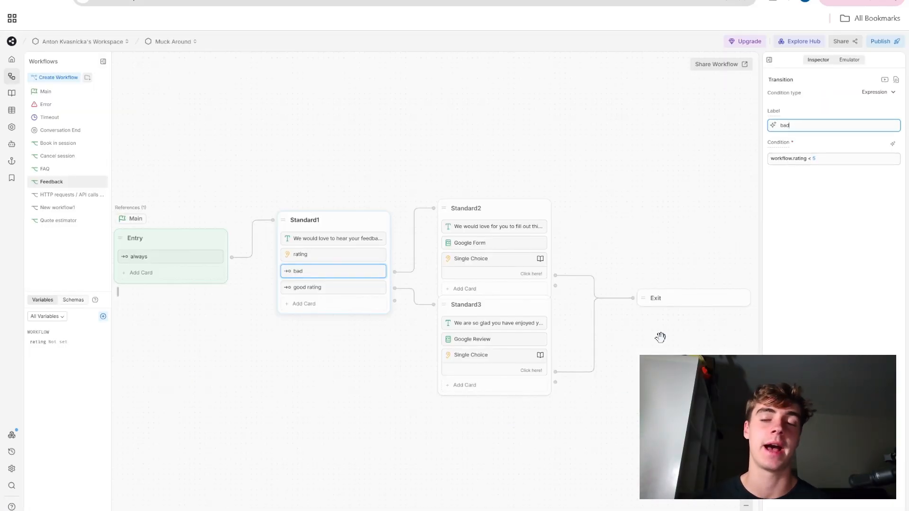
Step: Check the good rating transition's condition and move the Standard3 node slightly down, clear of Standard2
left_click(322, 287)
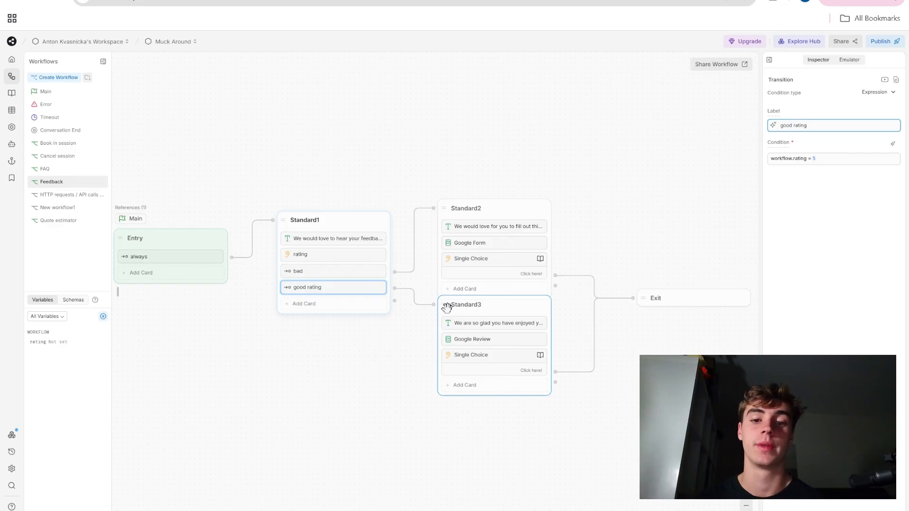
mouse_move(446, 307)
left_mouse_down()
mouse_move(448, 332)
mouse_move(443, 313)
left_mouse_up()
left_click(611, 195)
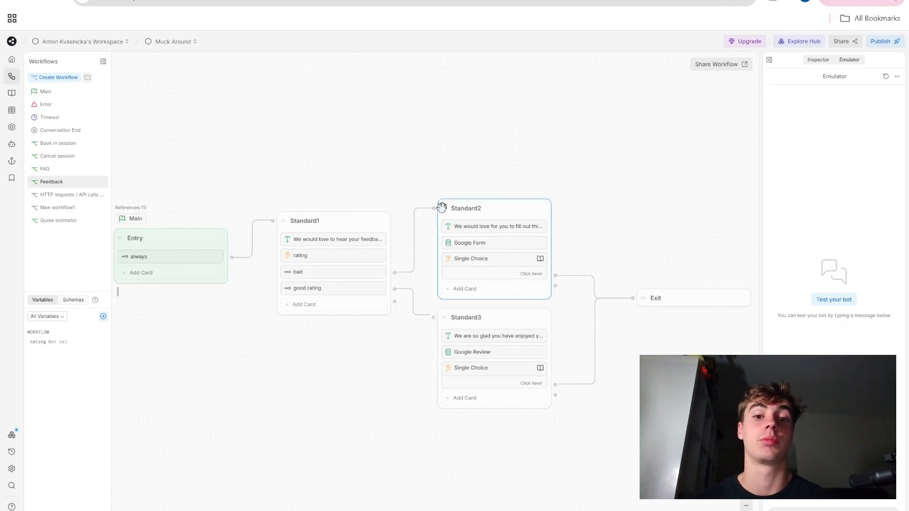
Step: Trace the bad transition to Standard2 and examine its feedback form message and Google Form card settings
left_click(313, 272)
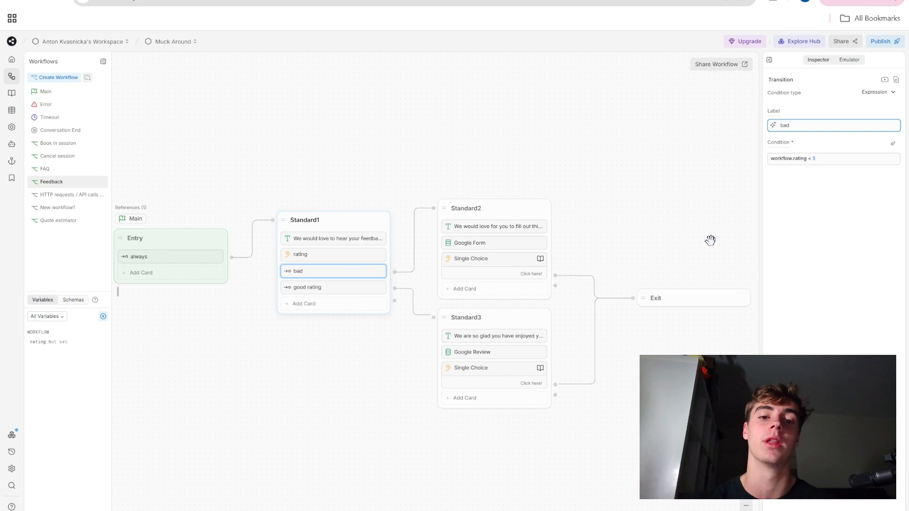
left_click(479, 210)
left_click(492, 226)
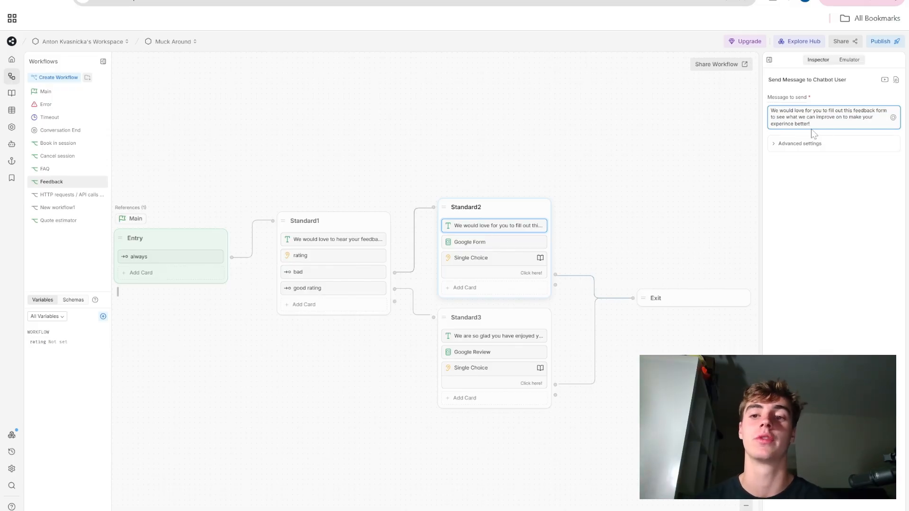
left_click(470, 248)
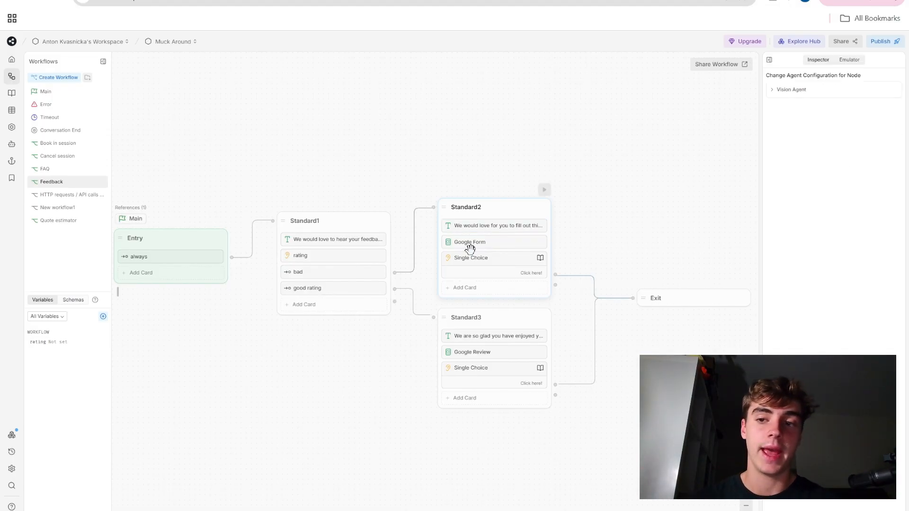
left_click(470, 244)
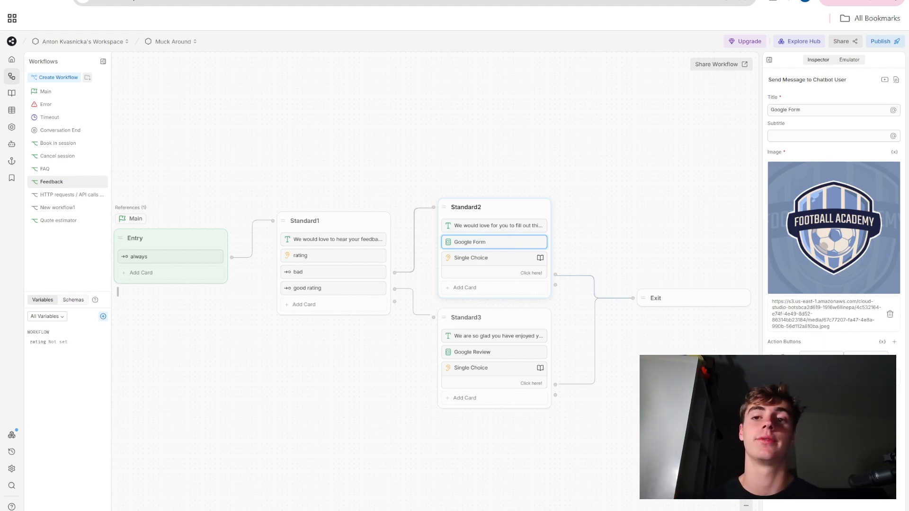
Step: Examine Standard2's Single Choice card, the good rating transition, and the message, Google Review and Single Choice cards in Standard3
left_click(471, 262)
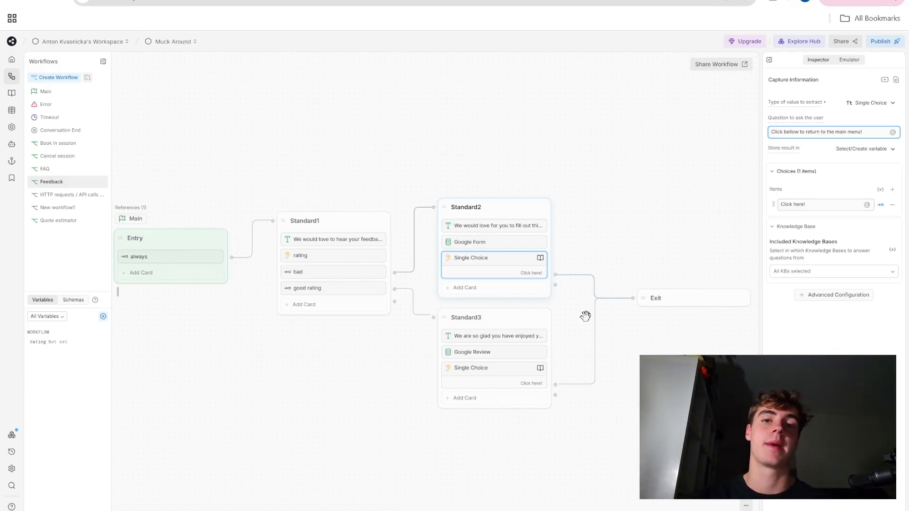
left_click(315, 289)
left_click(458, 336)
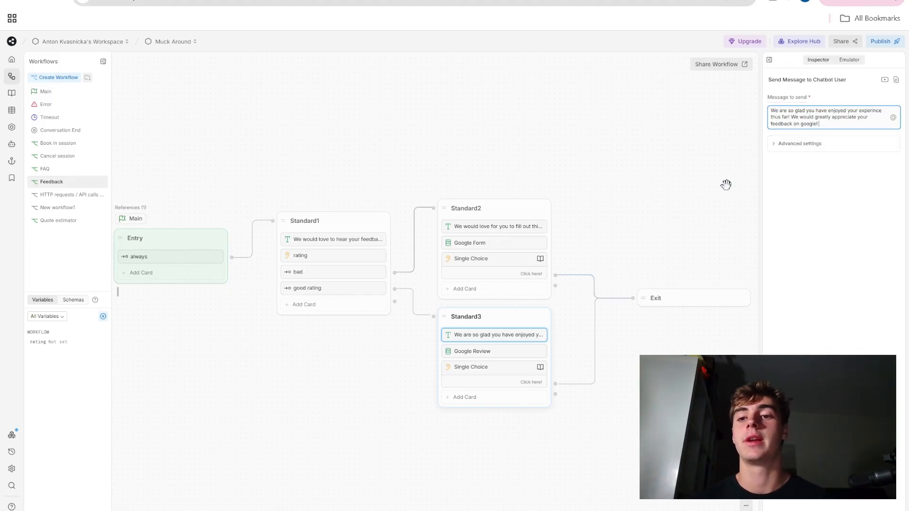
left_click(515, 352)
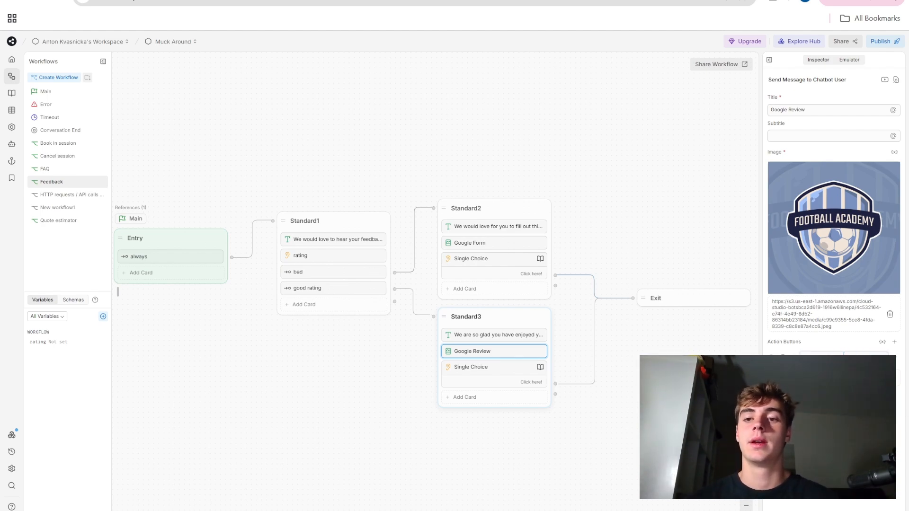
left_click(502, 371)
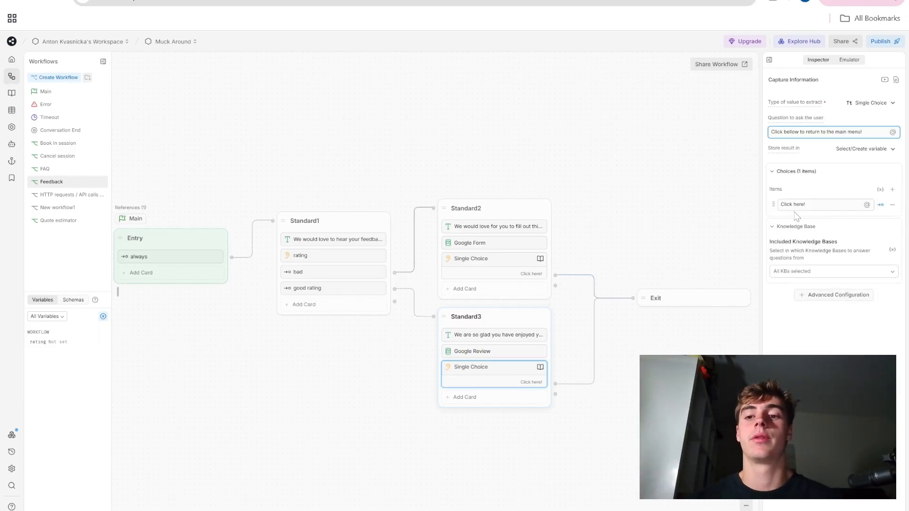
left_click(672, 202)
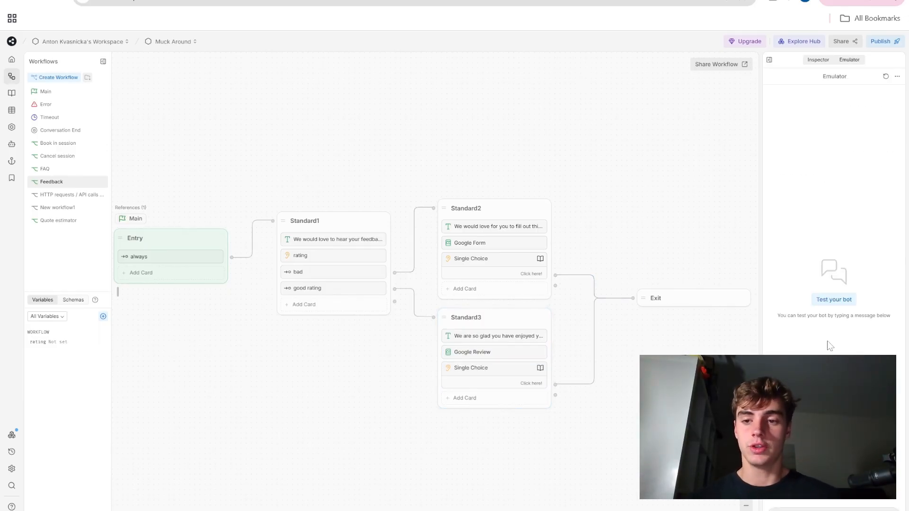
Step: Start a test conversation with the bot in the emulator and choose Feedback as the reason for the visit
left_click(833, 299)
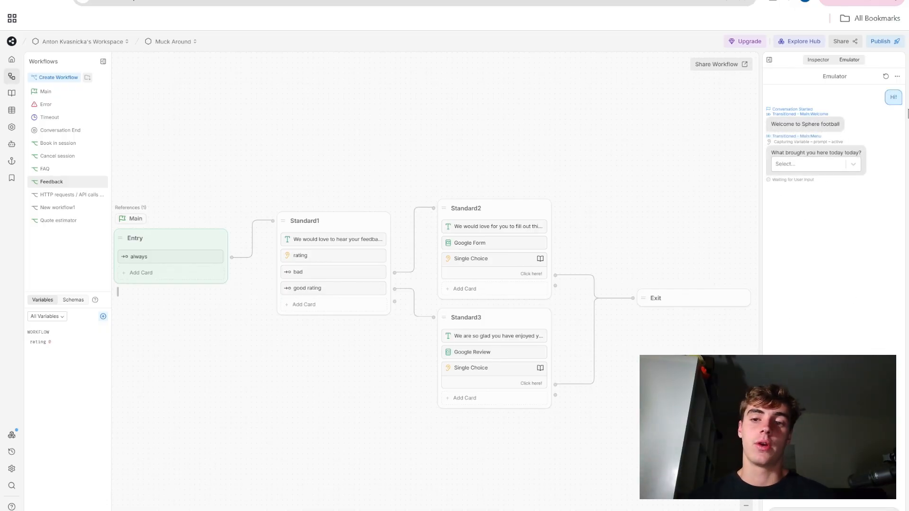
left_click(828, 167)
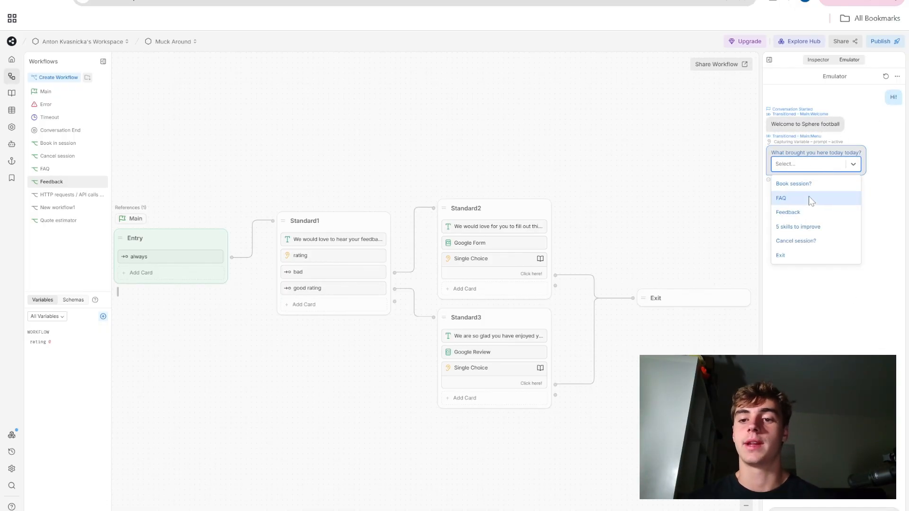
left_click(800, 214)
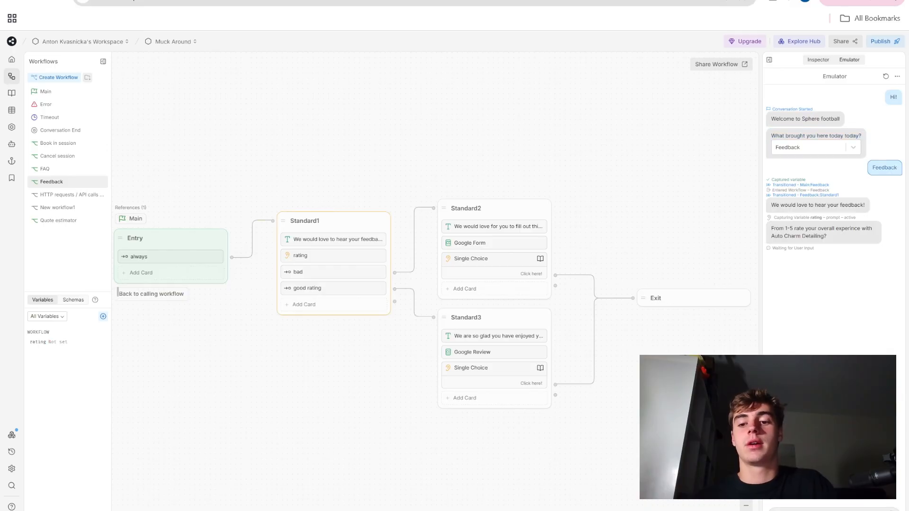
Step: Answer the rating question with 4, check the feedback form reply, and select the choice for returning to the main menu
type("4")
key("Return")
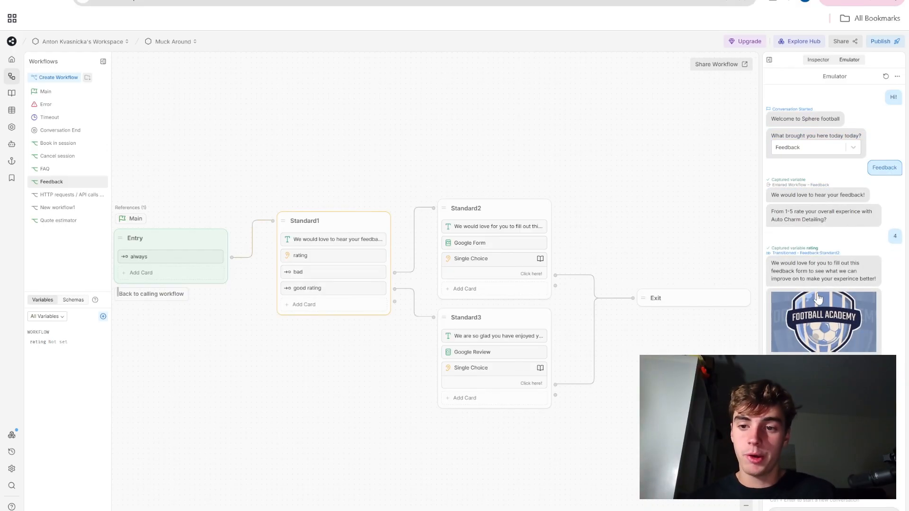
left_click_drag(786, 272, 822, 271)
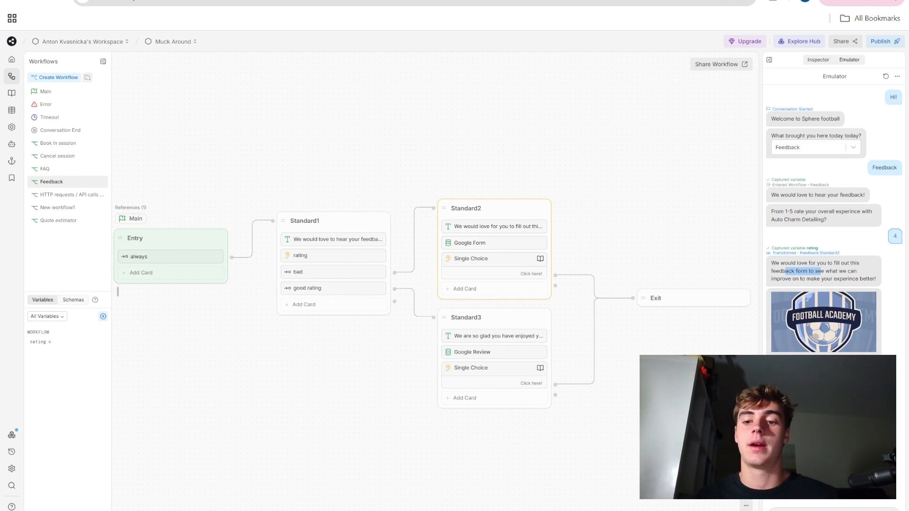
left_click(824, 411)
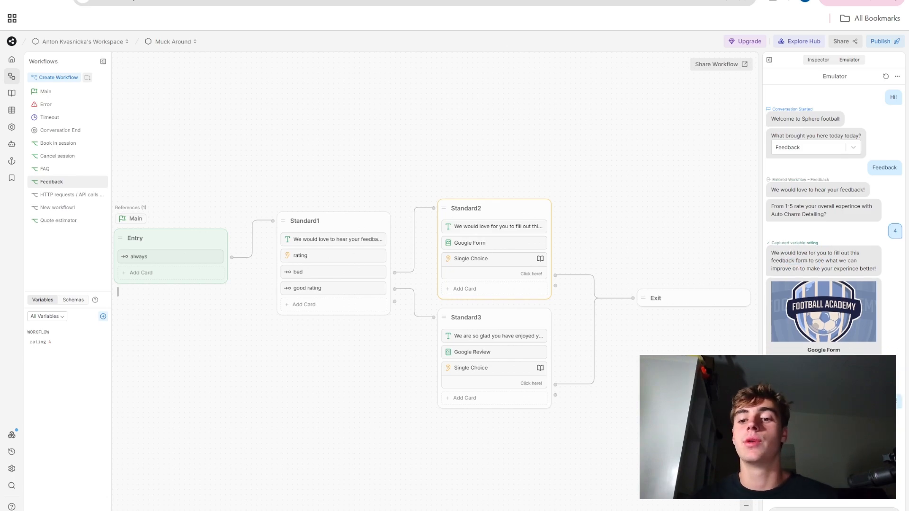